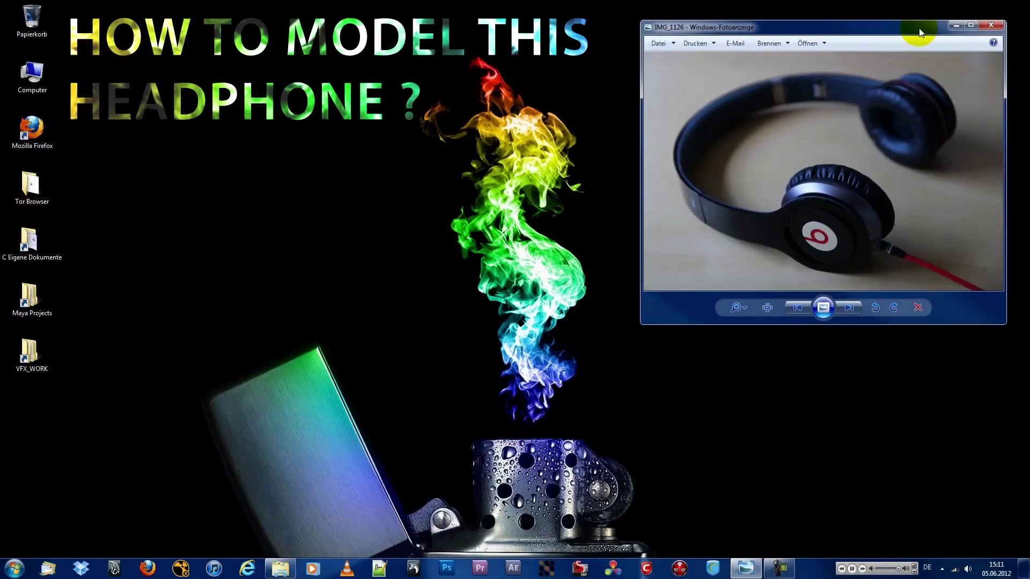
- Zoom in and out on the headphone reference photo
scroll(850, 185, up, 1)
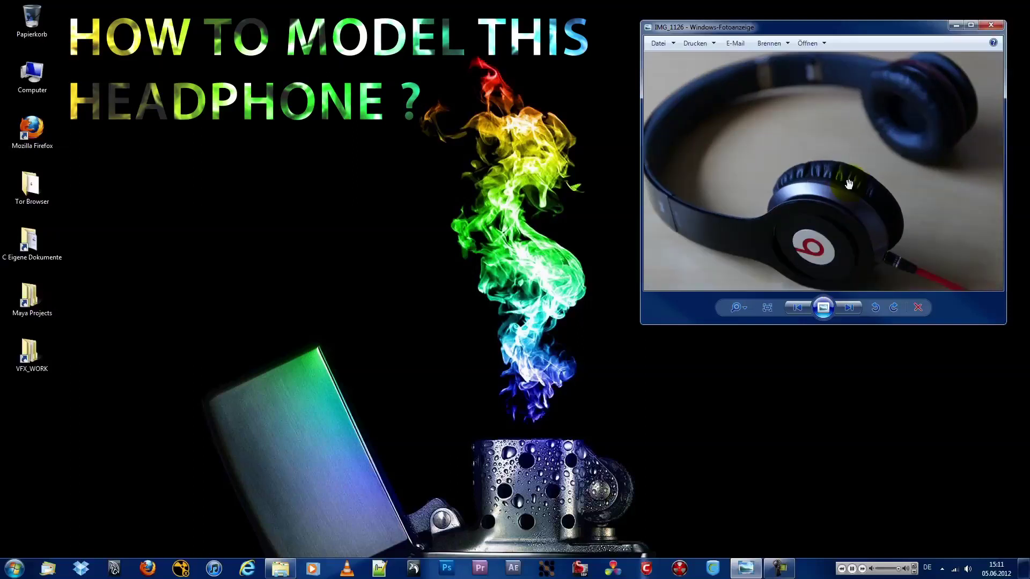
scroll(849, 184, down, 1)
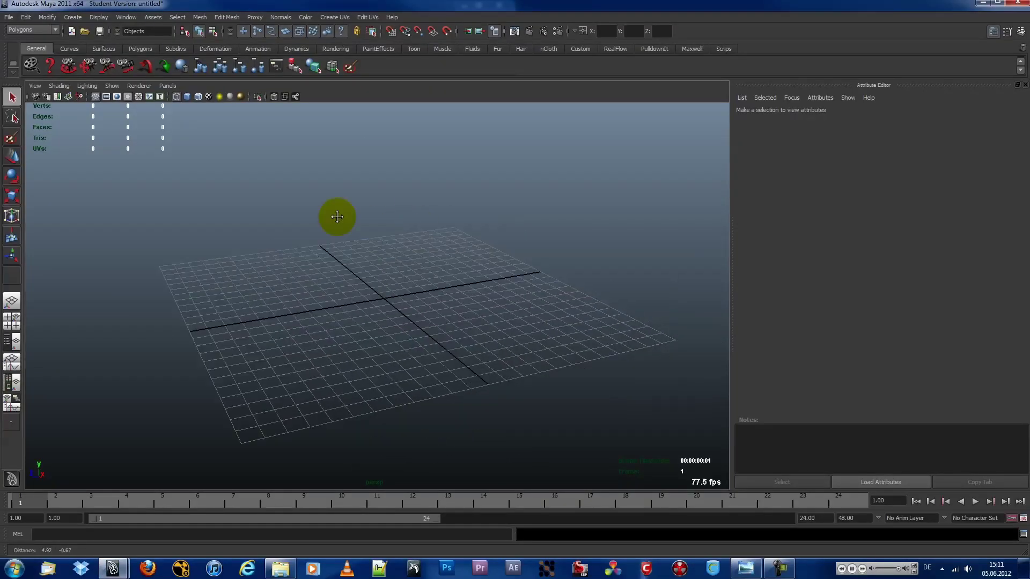
- Create a polygon cylinder and rotate it 90 degrees on X
click(73, 17)
click(206, 66)
mouse_move(509, 423)
mouse_down()
mouse_move(490, 329)
mouse_move(525, 340)
mouse_move(340, 172)
mouse_move(354, 253)
mouse_up()
key(e)
click(756, 116)
double_click(837, 201)
text(90)
key(Return)
key(space)
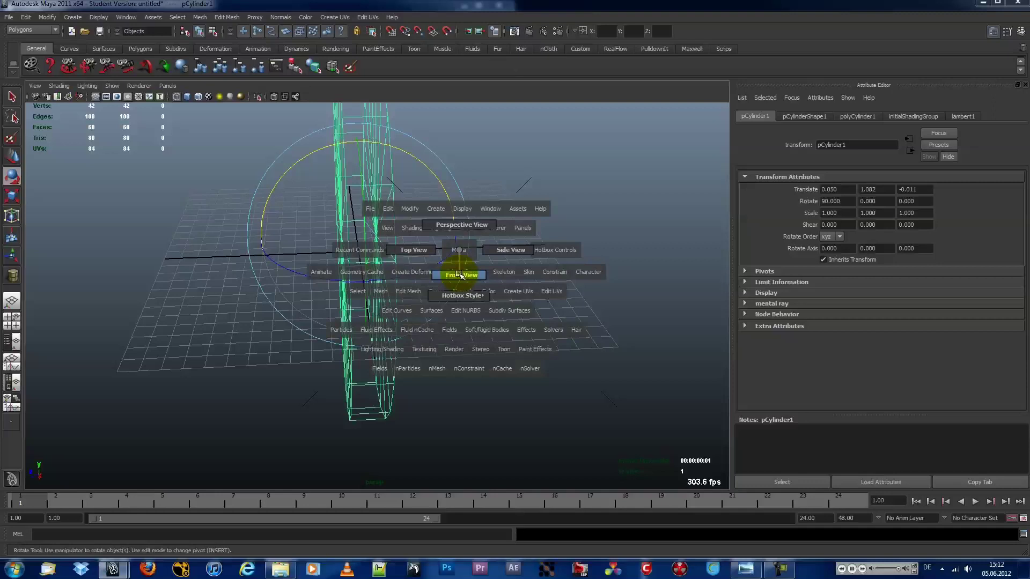
- Delete the cylinder's bottom faces in the front view to leave an open arch
click(461, 276)
right_click(471, 173)
drag(168, 357, 633, 489)
key(Delete)
key(F8)
key(space)
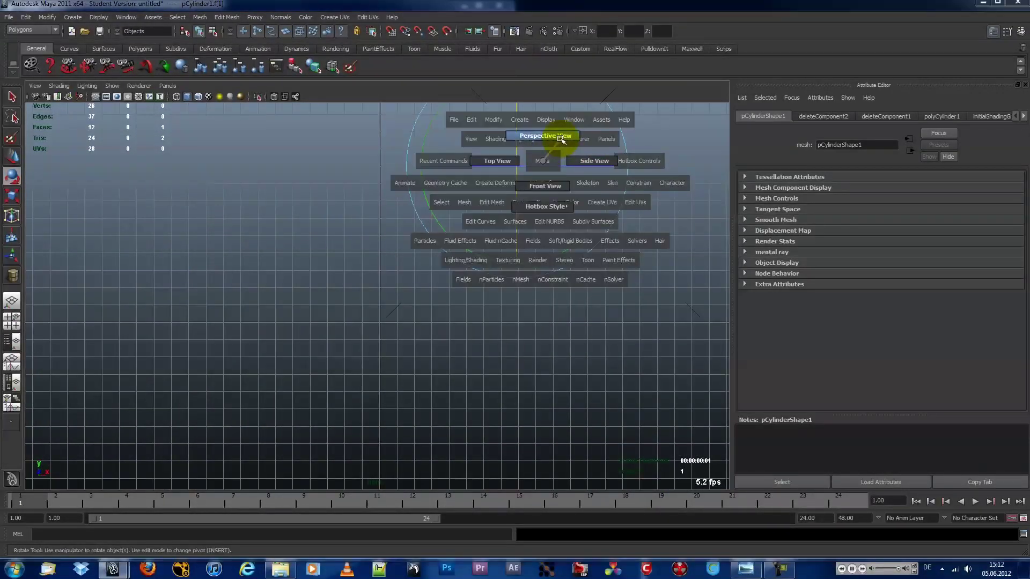
click(562, 140)
- Extrude the band's faces to thicken it and delete the leftover face
alt+drag(368, 131, 426, 226)
click(529, 230)
click(227, 17)
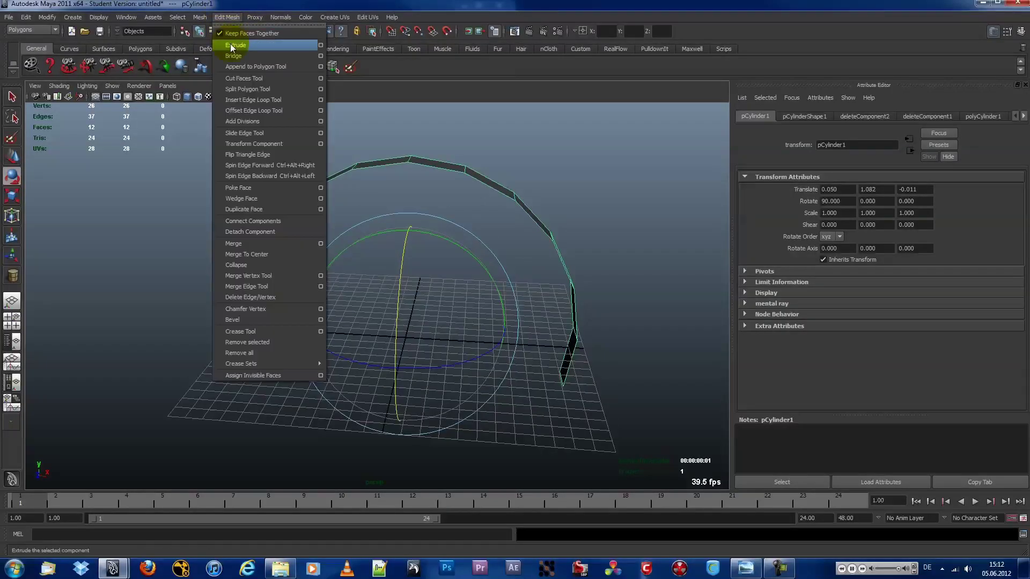
click(231, 49)
alt+drag(626, 230, 455, 246)
scroll(387, 317, up, 5)
scroll(327, 297, up, 3)
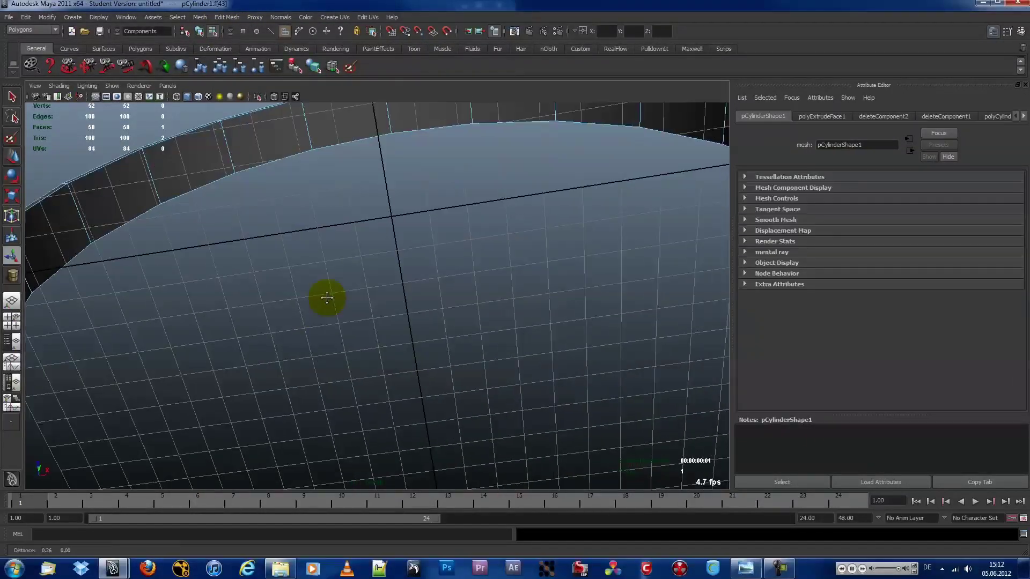
scroll(327, 298, down, 3)
key(Delete)
scroll(524, 260, down, 5)
key(F8)
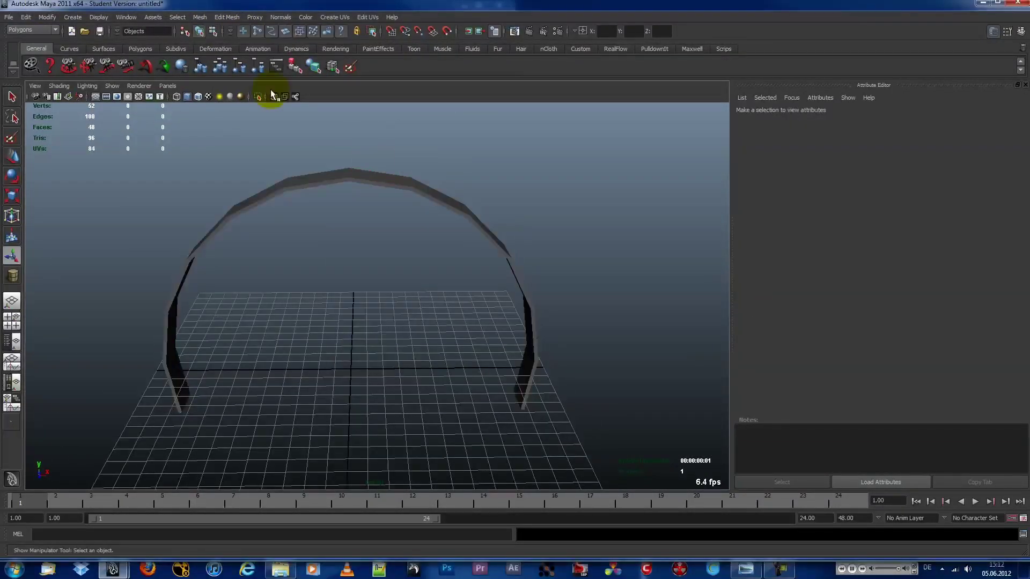
click(73, 16)
- Create a polygon torus with radius 2.5, twist 45 and 14 axis subdivisions
click(201, 99)
drag(361, 293, 392, 321)
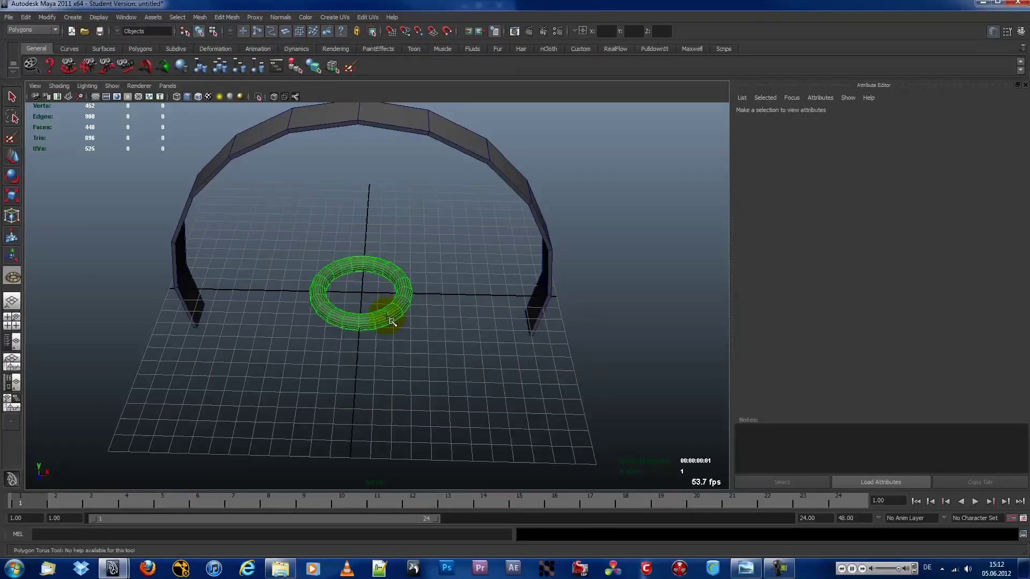
click(390, 317)
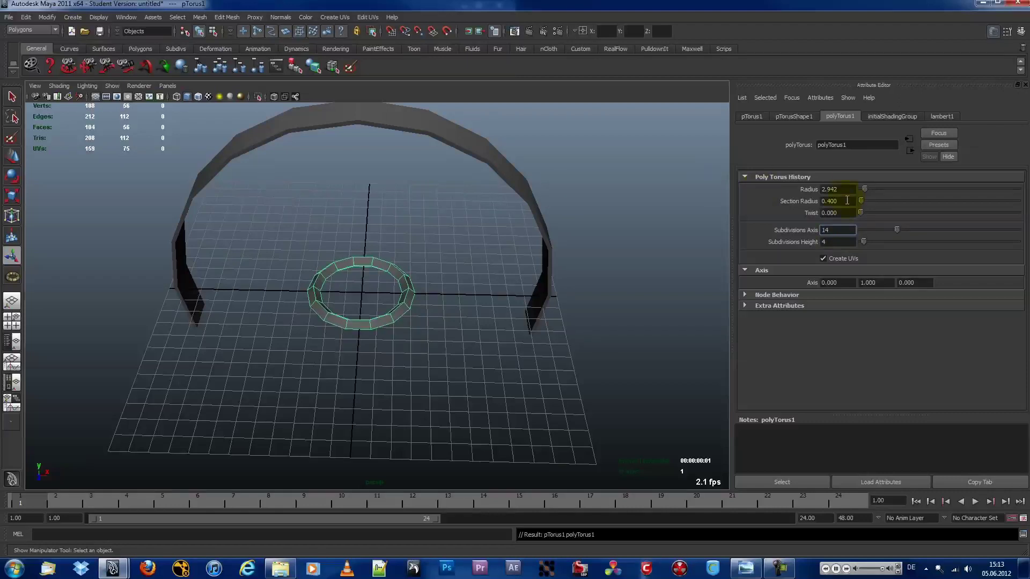
alt+drag(701, 199, 400, 271)
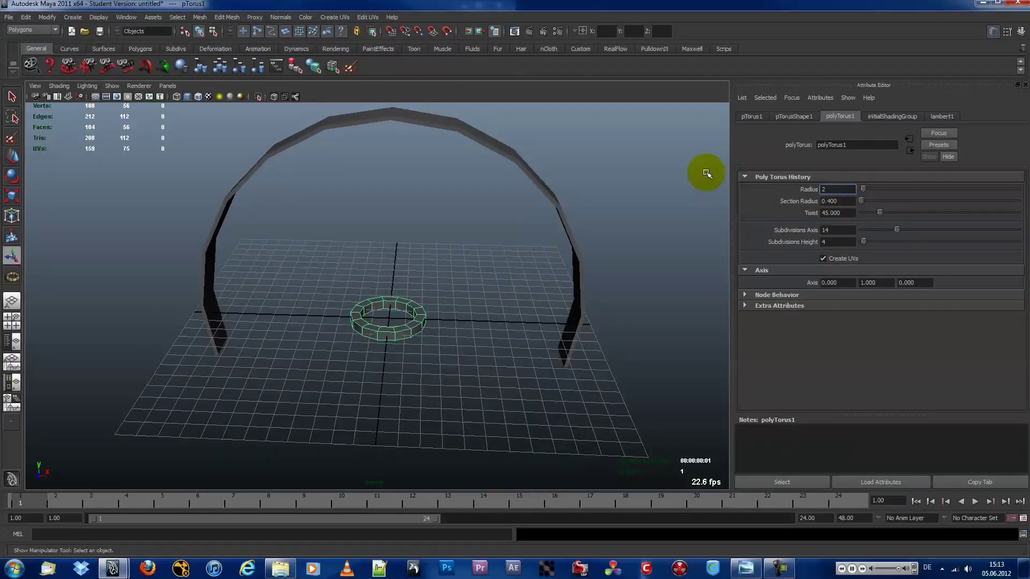
text(.500)
key(space)
drag(471, 260, 402, 308)
- Move the torus beneath the end of the band in side view
key(w)
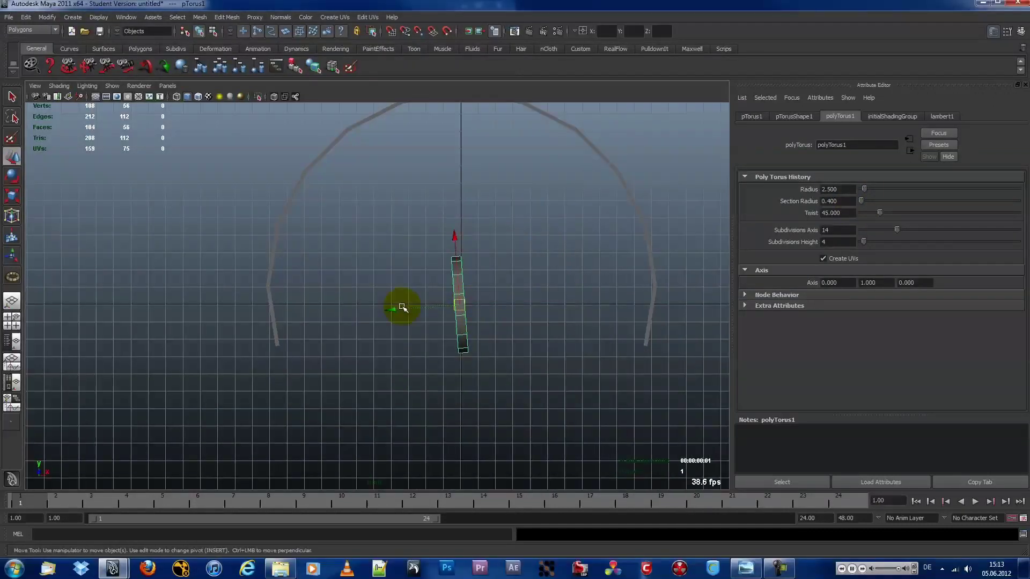
click(215, 96)
key(w)
drag(311, 234, 324, 278)
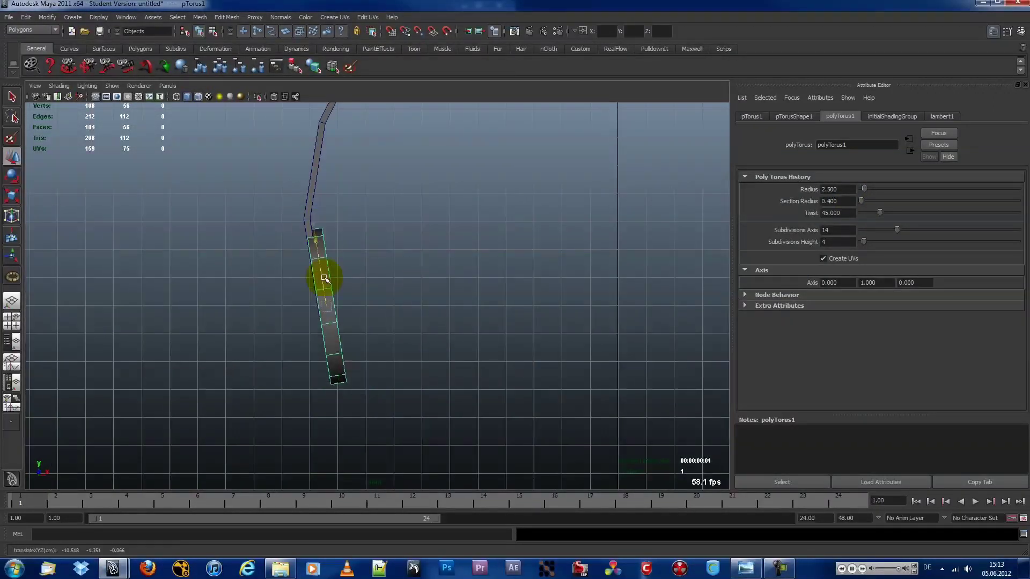
scroll(357, 338, up, 3)
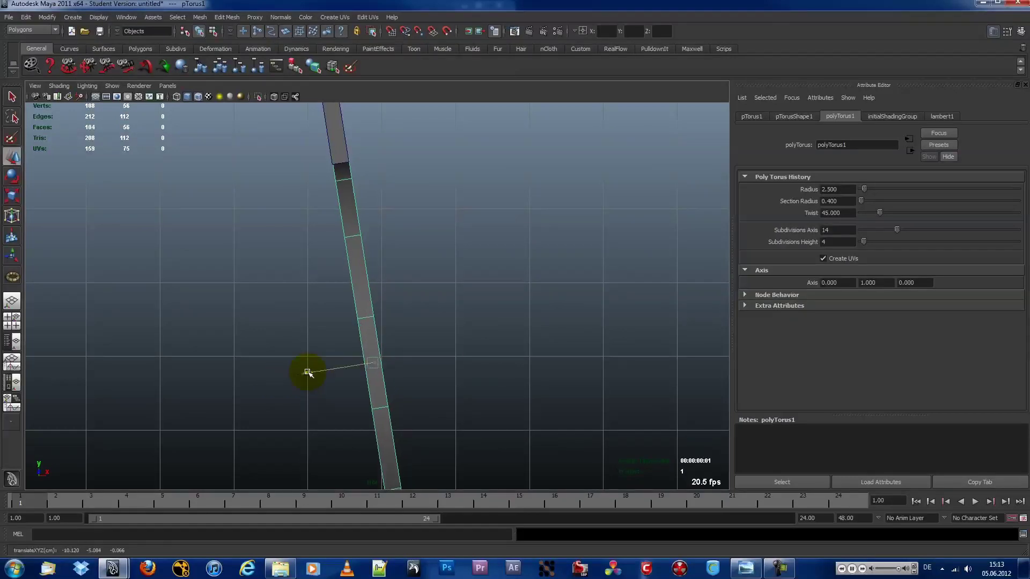
key(space)
alt+drag(421, 283, 494, 352)
alt+right_drag(494, 352, 456, 178)
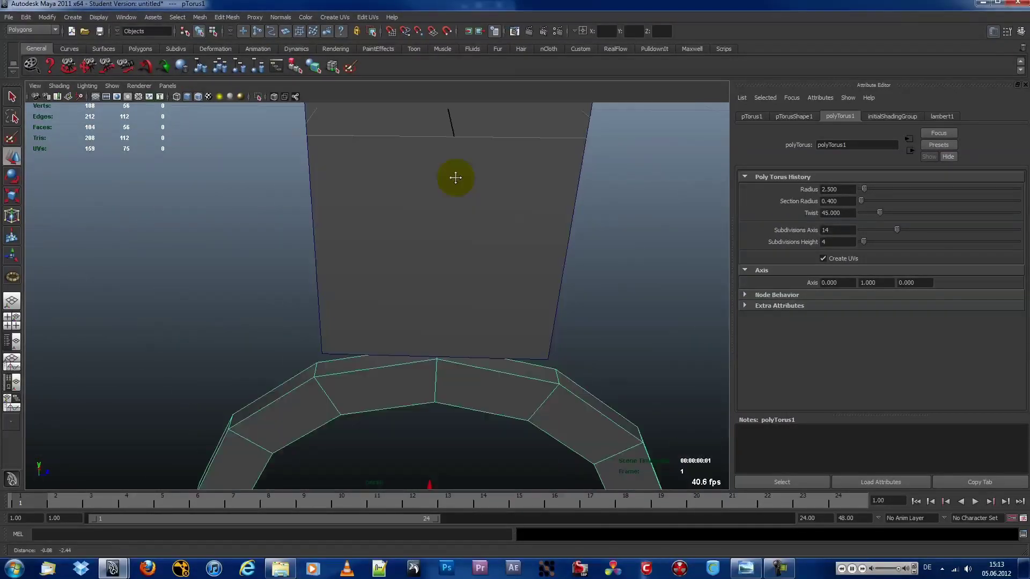
click(387, 303)
scroll(460, 368, down, 3)
scroll(459, 235, up, 3)
- Insert two edge loops across the band
click(459, 234)
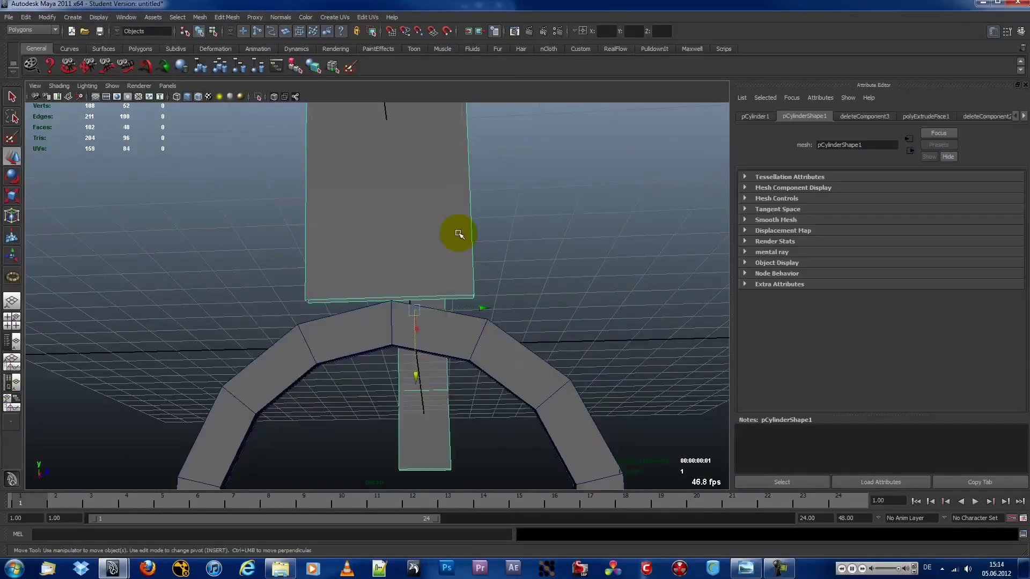
scroll(459, 235, down, 3)
alt+drag(429, 223, 322, 161)
click(227, 16)
click(252, 99)
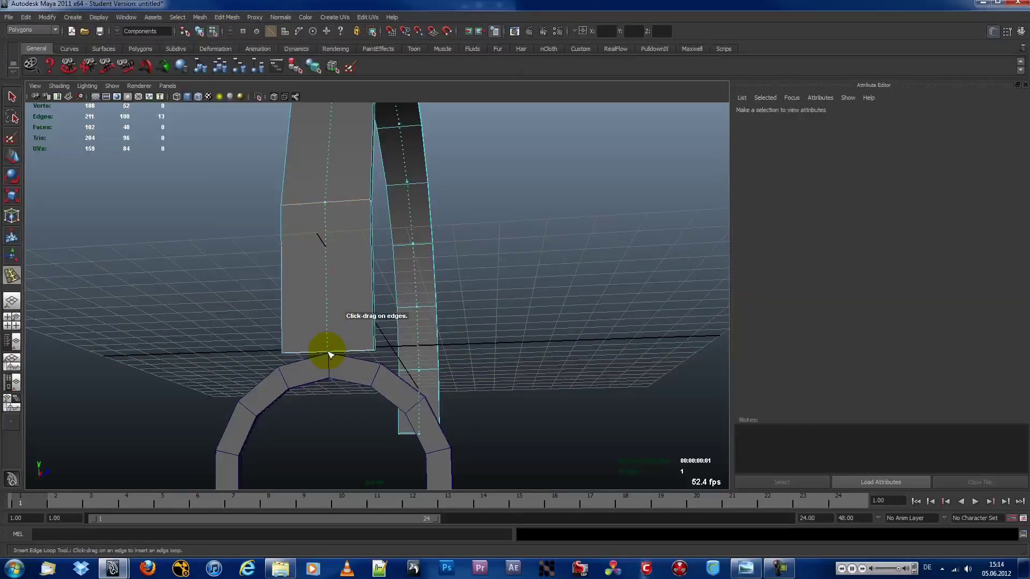
click(330, 354)
mouse_move(510, 332)
alt+mouse_down()
mouse_move(368, 376)
mouse_move(329, 246)
mouse_move(493, 271)
alt+mouse_up()
click(369, 376)
click(405, 294)
- Combine the band and ring into one mesh and merge their joining vertices
key(w)
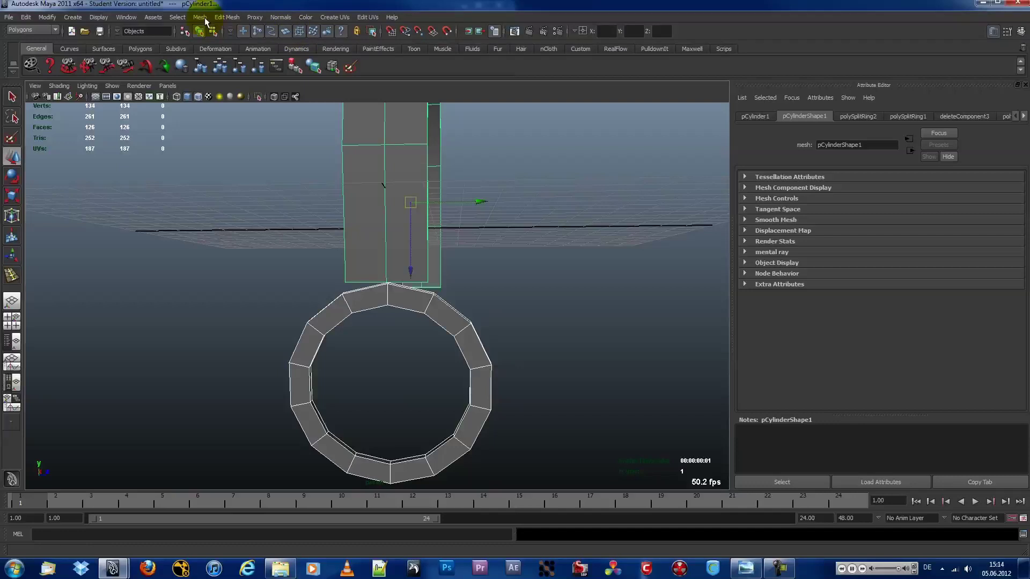
click(199, 17)
click(215, 28)
scroll(544, 271, up, 3)
mouse_move(361, 241)
alt+mouse_down()
mouse_move(331, 215)
mouse_move(393, 329)
alt+mouse_up()
alt+drag(345, 306, 265, 292)
click(264, 293)
mouse_move(530, 279)
alt+mouse_down()
mouse_move(408, 299)
mouse_move(642, 355)
mouse_move(405, 284)
alt+mouse_up()
shift+click(402, 285)
click(227, 17)
click(265, 246)
- Remove half of the arch and mirror the rest as an instanced Duplicate Special, Scale X -1
mouse_move(333, 280)
alt+mouse_down()
mouse_move(349, 268)
mouse_move(424, 268)
mouse_move(207, 320)
alt+mouse_up()
alt+drag(435, 317, 542, 287)
click(410, 292)
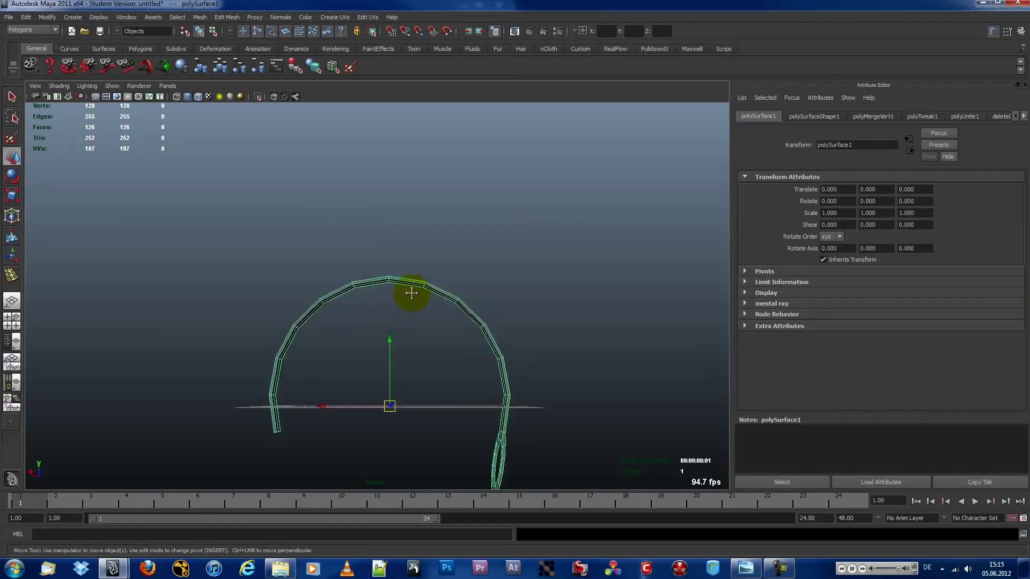
key(F11)
alt+drag(388, 301, 422, 395)
right_drag(435, 248, 449, 237)
alt+drag(449, 236, 410, 233)
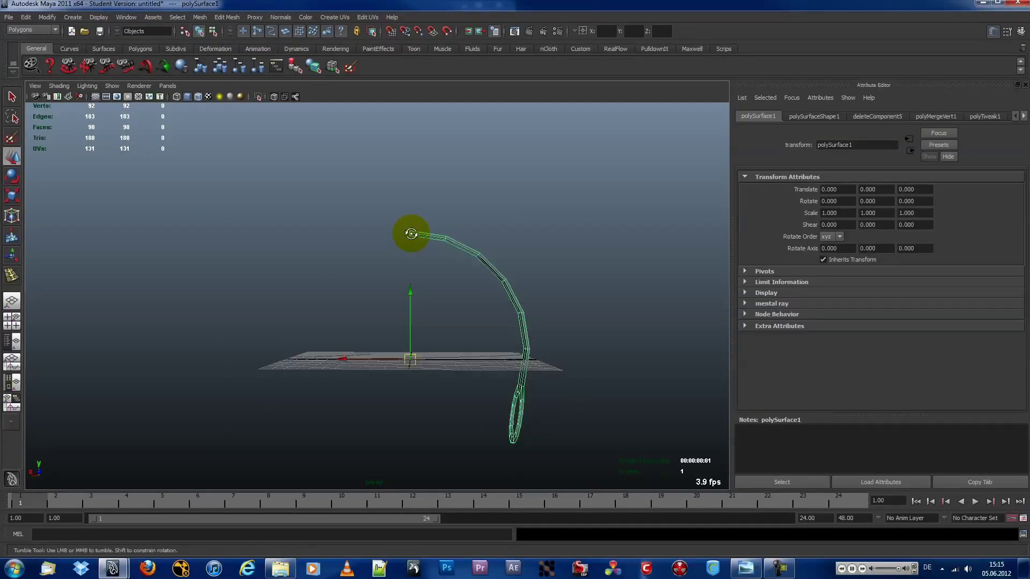
click(26, 17)
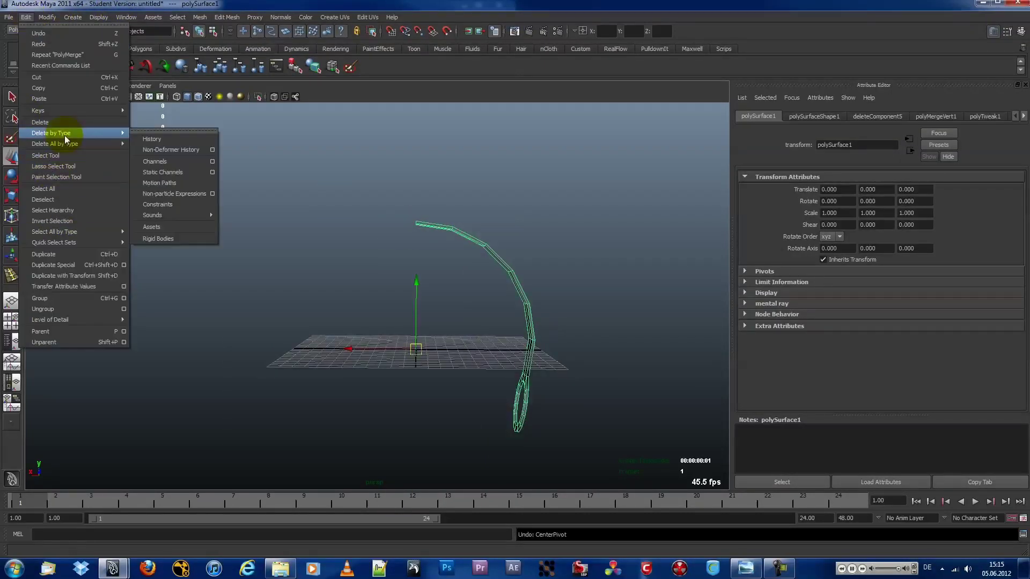
click(129, 266)
drag(715, 96, 731, 101)
click(675, 135)
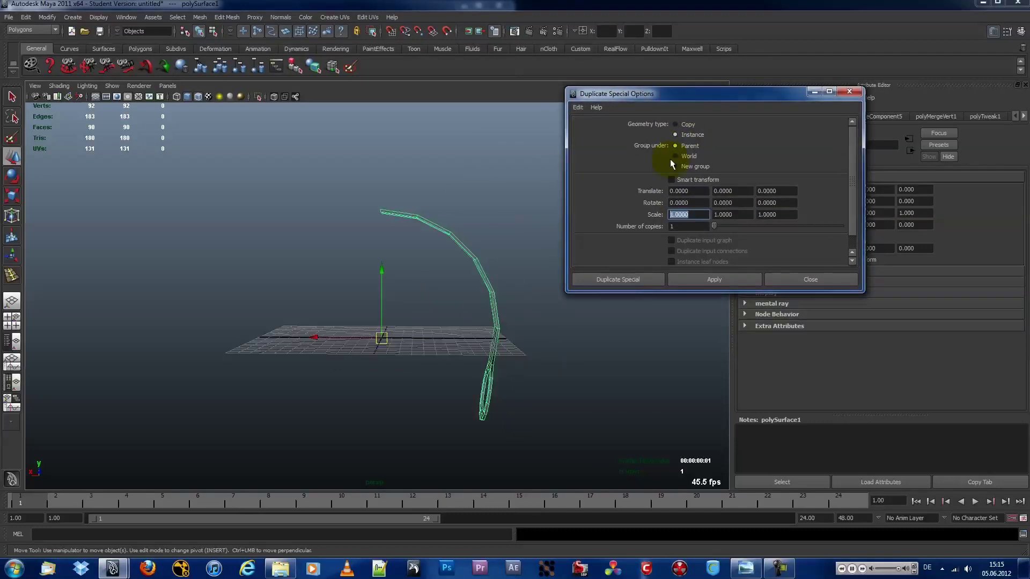
text(-1.0000)
click(836, 277)
- Combine both arch halves into one mesh and merge the top vertices where they meet
mouse_move(582, 237)
alt+right_down()
mouse_move(437, 395)
mouse_move(408, 201)
alt+right_up()
shift+click(408, 145)
click(200, 17)
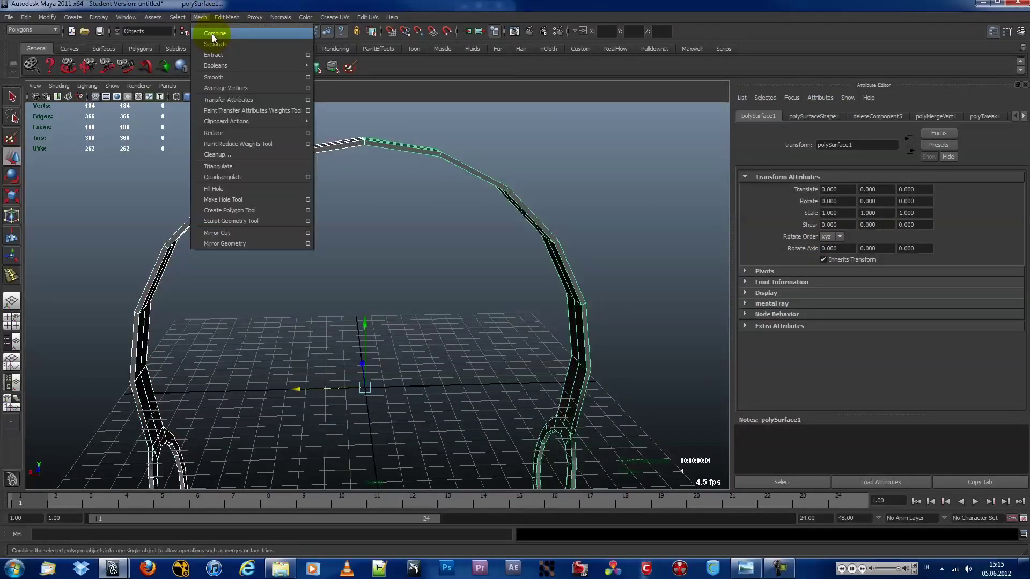
click(224, 33)
key(F9)
drag(345, 125, 381, 146)
click(257, 243)
mouse_move(258, 243)
alt+mouse_down()
mouse_move(522, 246)
mouse_move(440, 254)
alt+mouse_up()
alt+drag(553, 236, 408, 246)
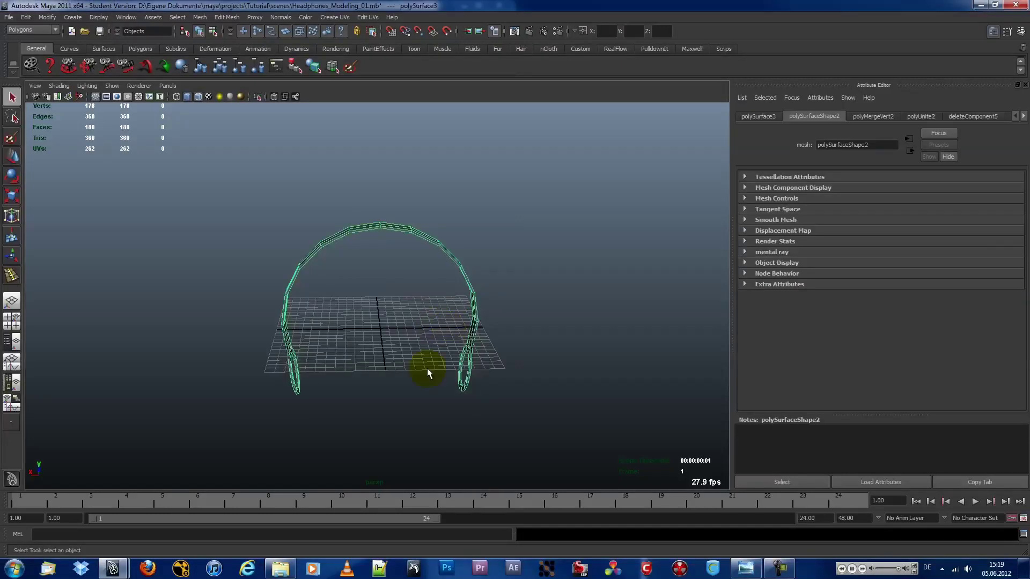
- Create a new polygon cylinder rotated 90 degrees on Z
click(72, 17)
click(196, 91)
mouse_move(453, 329)
alt+mouse_down()
mouse_move(414, 285)
mouse_move(426, 270)
mouse_move(428, 301)
mouse_move(391, 368)
mouse_move(390, 267)
alt+mouse_up()
key(e)
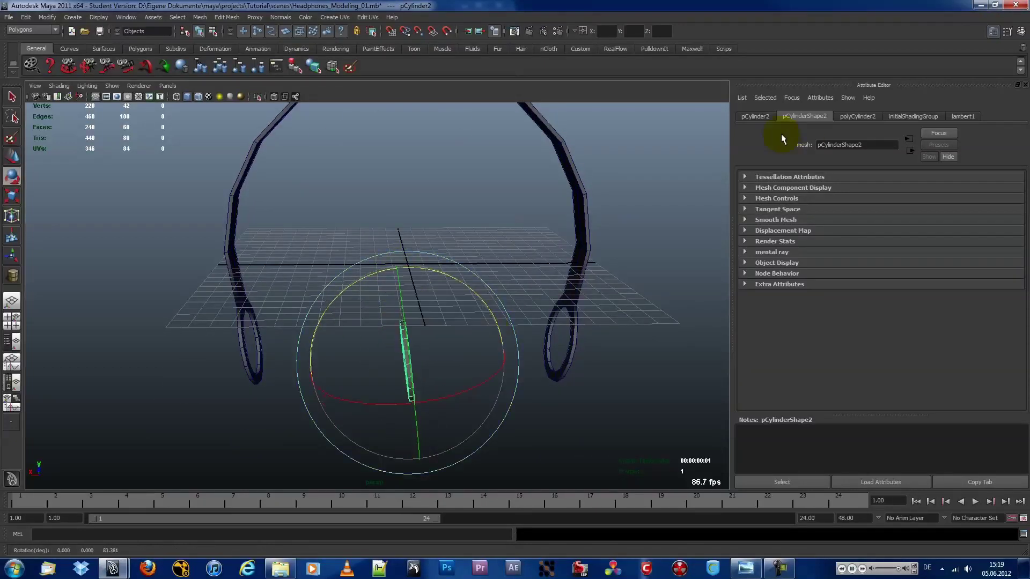
click(755, 116)
text(0)
key(Return)
- Move and scale the disc into the ear loop and give it 14 axis subdivisions
key(w)
mouse_move(306, 328)
mouse_down()
mouse_move(269, 284)
mouse_move(154, 414)
mouse_move(248, 398)
mouse_up()
key(r)
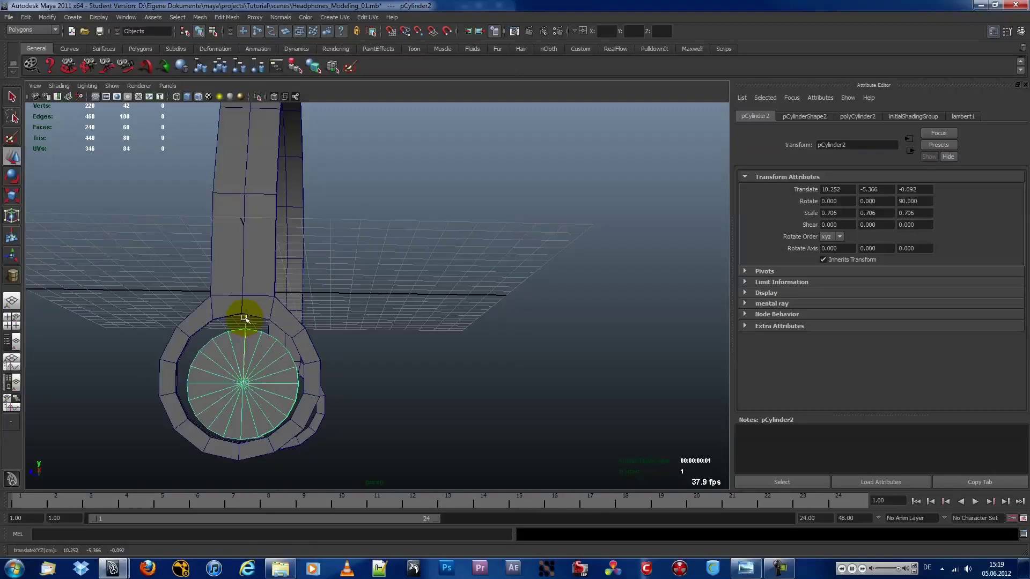
mouse_move(176, 378)
alt+mouse_down()
mouse_move(198, 364)
mouse_move(396, 327)
mouse_move(486, 361)
mouse_move(601, 345)
alt+mouse_up()
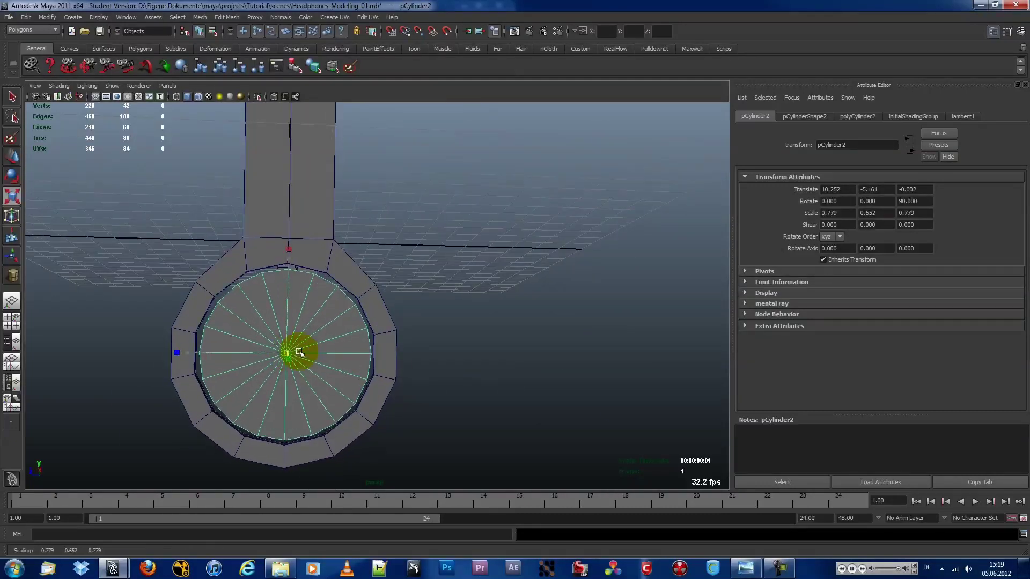
mouse_move(300, 353)
alt+mouse_down()
mouse_move(379, 310)
mouse_move(851, 131)
alt+mouse_up()
click(858, 116)
click(838, 217)
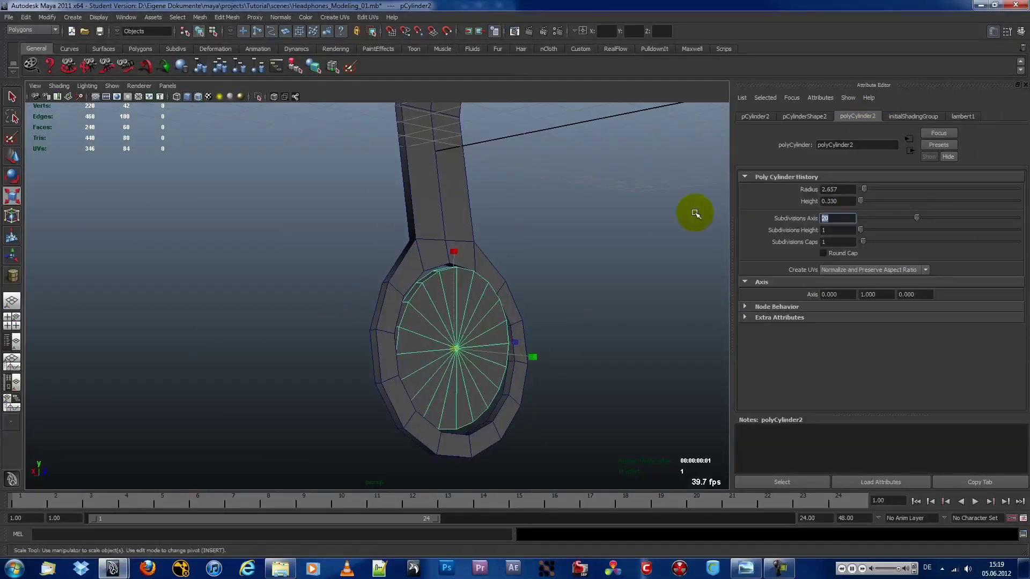
alt+drag(504, 329, 558, 330)
mouse_move(494, 339)
alt+mouse_down()
mouse_move(594, 323)
mouse_move(534, 338)
alt+mouse_up()
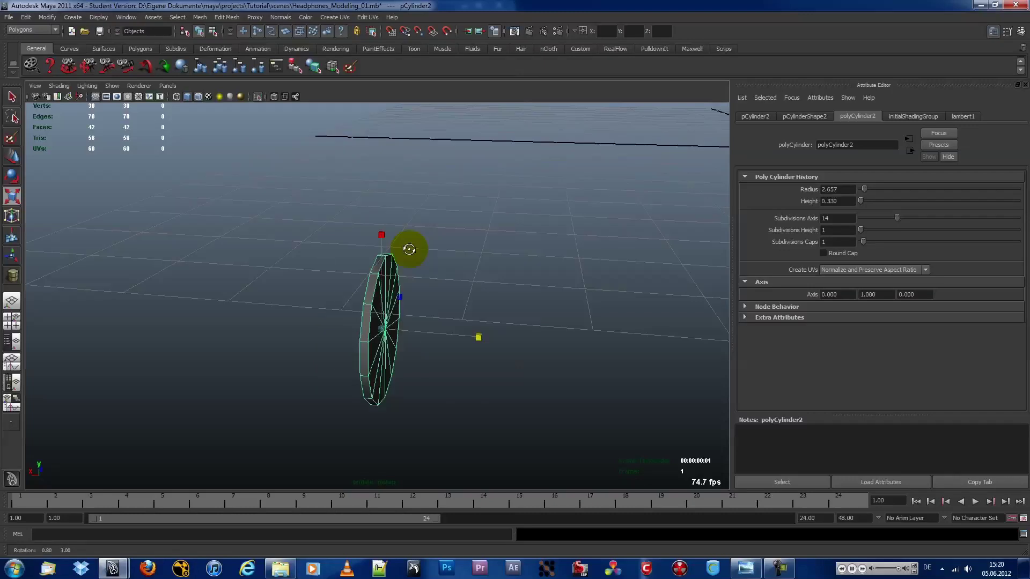
- Select the disc's cap faces and extrude them several times
key(F11)
alt+drag(408, 250, 126, 211)
double_click(391, 352)
mouse_move(391, 352)
alt+mouse_down()
mouse_move(536, 356)
mouse_move(419, 366)
alt+mouse_up()
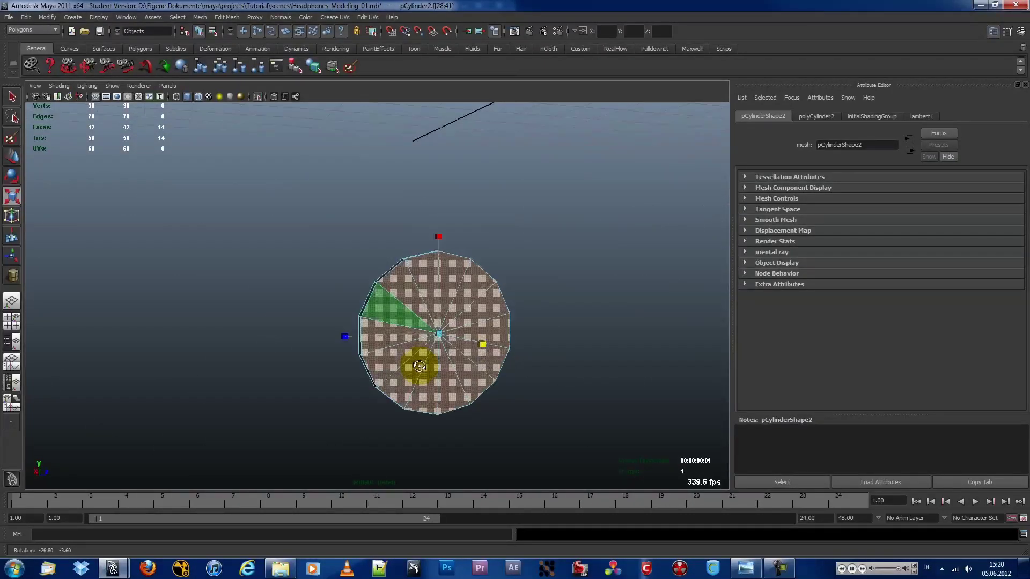
click(227, 17)
click(230, 38)
key(g)
alt+drag(460, 294, 388, 285)
key(g)
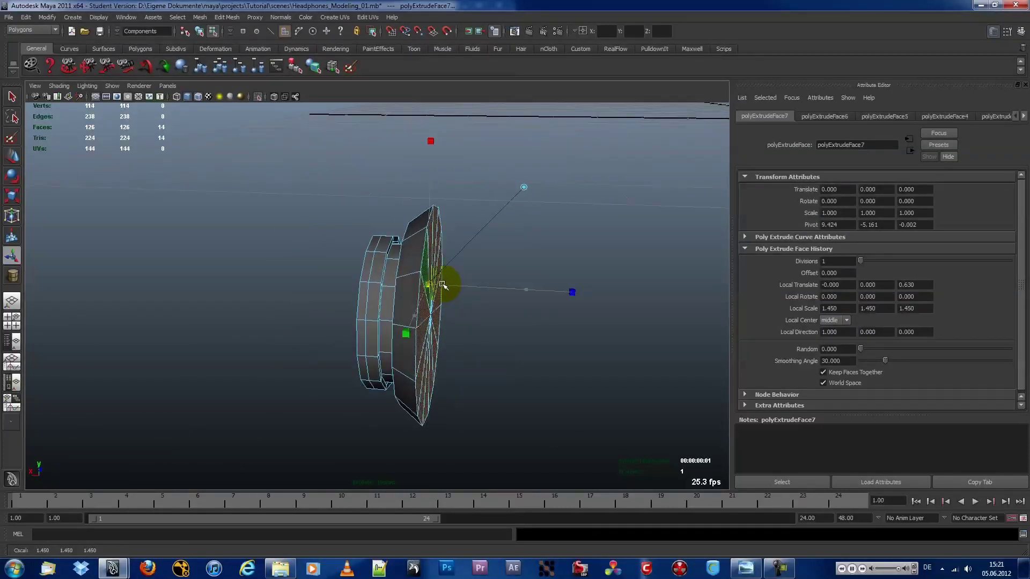
- Add further cap extrusions, flaring out and shrinking the earcup's end
key(g)
alt+drag(500, 283, 451, 293)
mouse_move(510, 311)
alt+mouse_down()
mouse_move(530, 281)
mouse_move(477, 269)
mouse_move(604, 286)
mouse_move(448, 278)
mouse_move(525, 322)
mouse_move(490, 303)
mouse_move(482, 283)
alt+mouse_up()
key(g)
key(g)
key(g)
key(g)
alt+right_drag(597, 286, 521, 287)
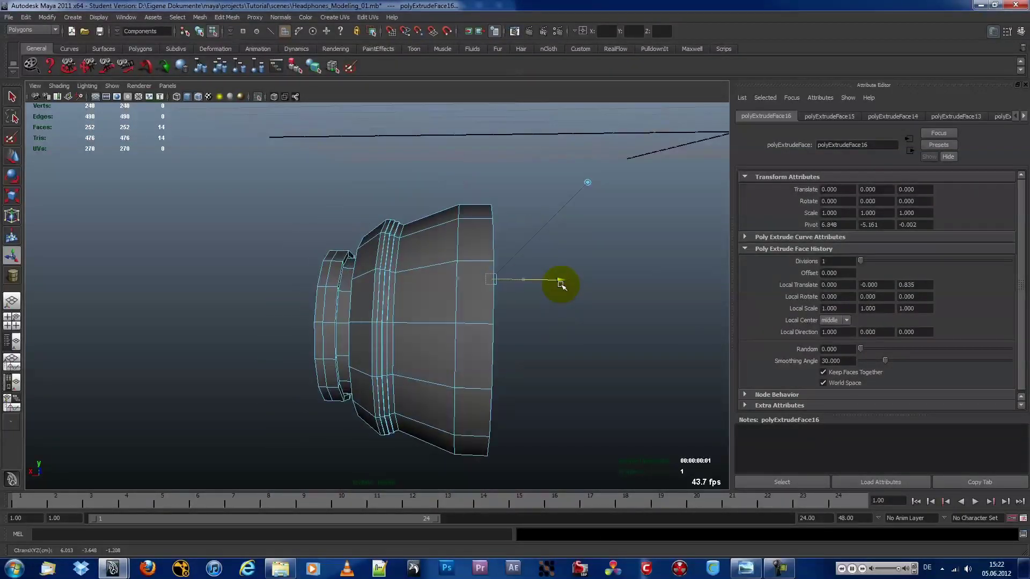
key(g)
alt+drag(555, 276, 553, 307)
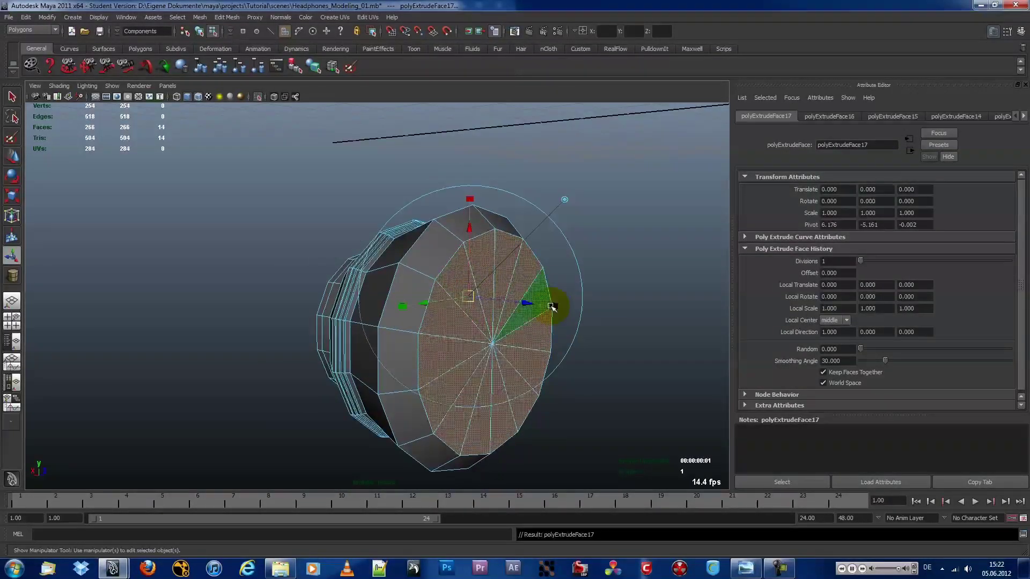
alt+drag(440, 306, 339, 306)
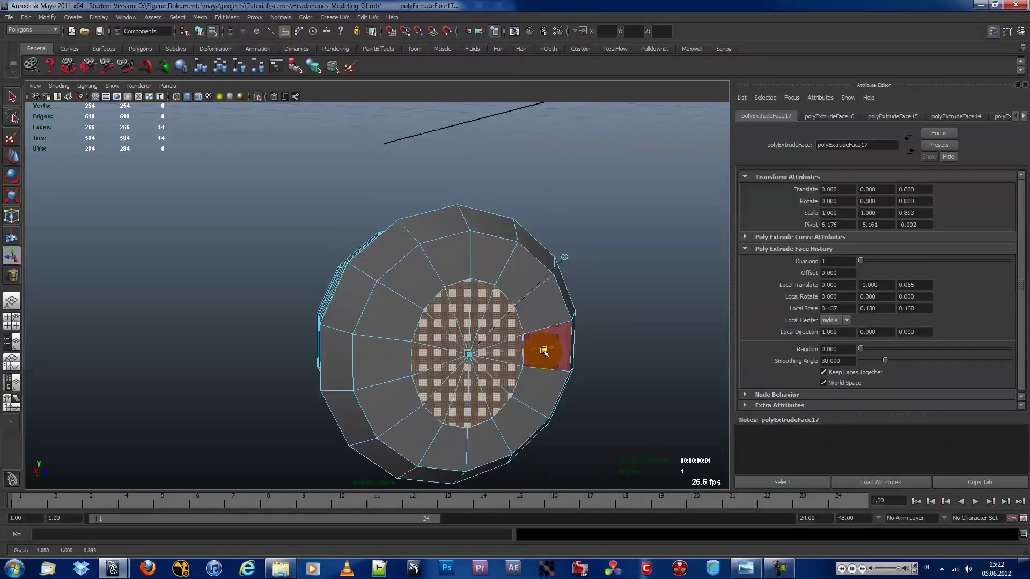
alt+drag(544, 351, 464, 352)
key(g)
key(g)
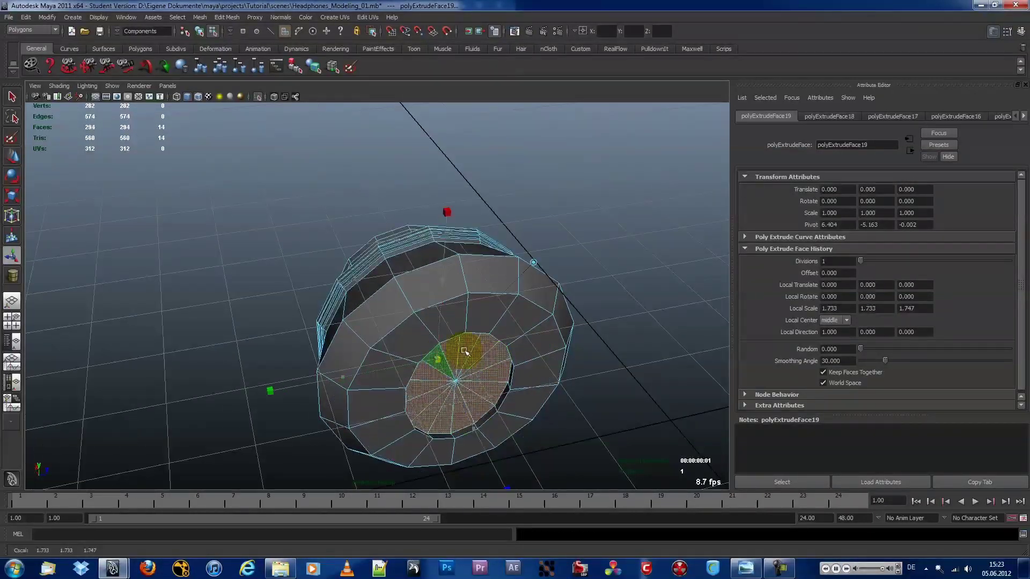
mouse_move(462, 306)
alt+mouse_down()
mouse_move(430, 311)
mouse_move(539, 336)
alt+mouse_up()
- Delete the centre cap faces to open the earcup's end
key(4)
key(w)
key(5)
mouse_move(481, 321)
alt+mouse_down()
mouse_move(485, 302)
mouse_move(441, 306)
mouse_move(546, 343)
mouse_move(534, 314)
mouse_move(543, 303)
alt+mouse_up()
key(Delete)
key(F8)
- Copy the earcup faces into a separate piece with Duplicate Face
drag(408, 226, 506, 443)
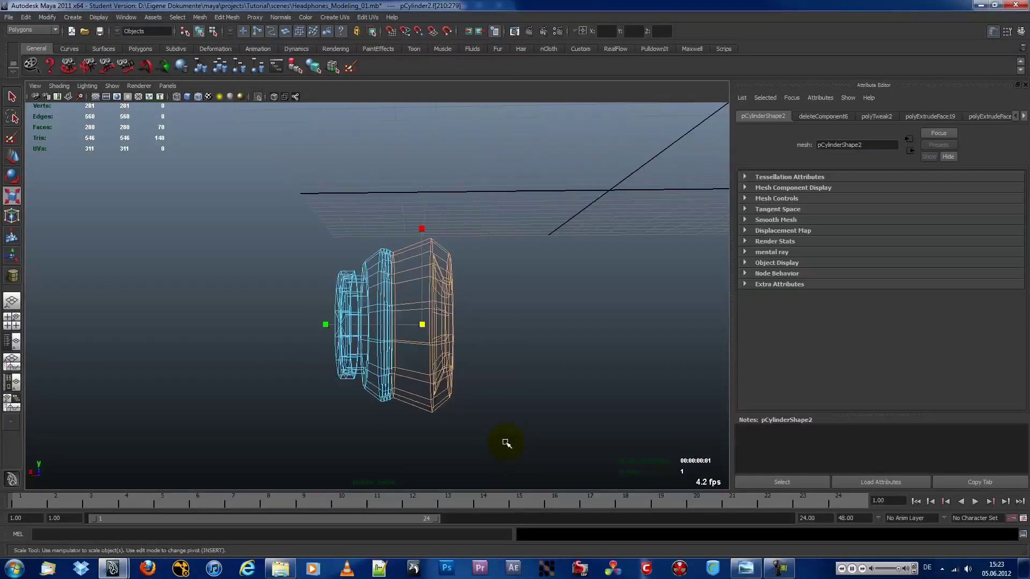
key(5)
click(227, 16)
click(231, 177)
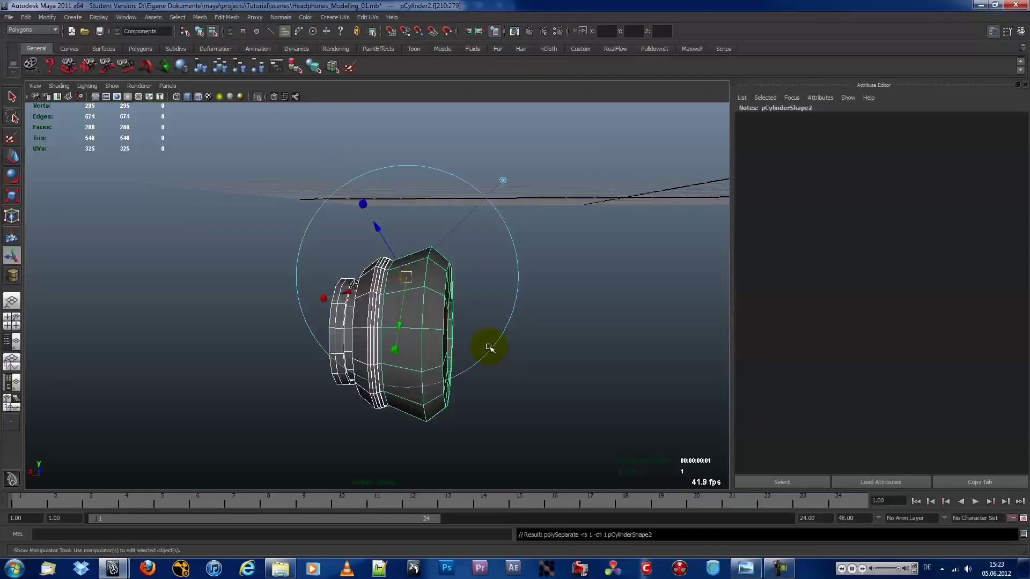
click(489, 344)
click(424, 306)
key(w)
mouse_move(485, 333)
alt+mouse_down()
mouse_move(110, 88)
mouse_move(214, 108)
mouse_move(503, 294)
mouse_move(409, 299)
mouse_move(459, 322)
mouse_move(368, 294)
alt+mouse_up()
- Try box-selecting the earcup faces, then clear the selection and orbit to a three-quarter view
drag(420, 254, 363, 402)
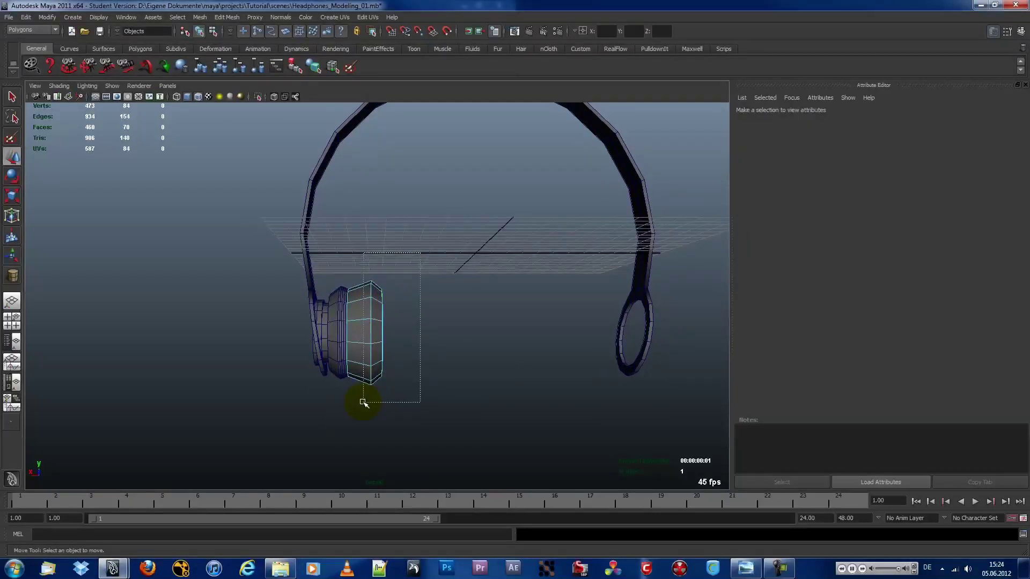
key(r)
drag(331, 275, 351, 419)
click(462, 301)
mouse_move(462, 301)
alt+mouse_down()
mouse_move(200, 311)
mouse_move(512, 317)
alt+mouse_up()
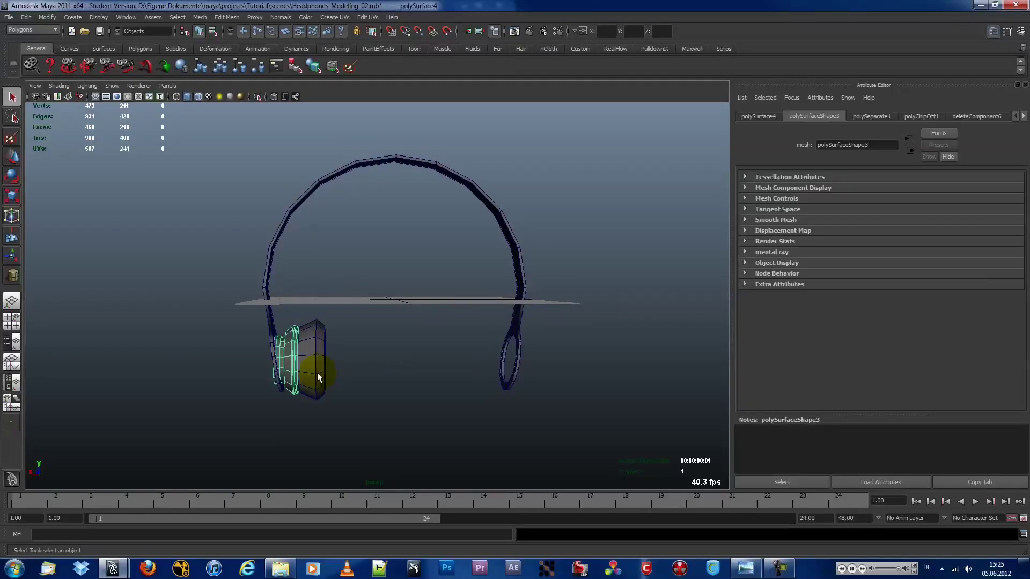
- Duplicate the earcup and rotate the copy -180 degrees in the Attribute Editor
click(24, 18)
click(290, 354)
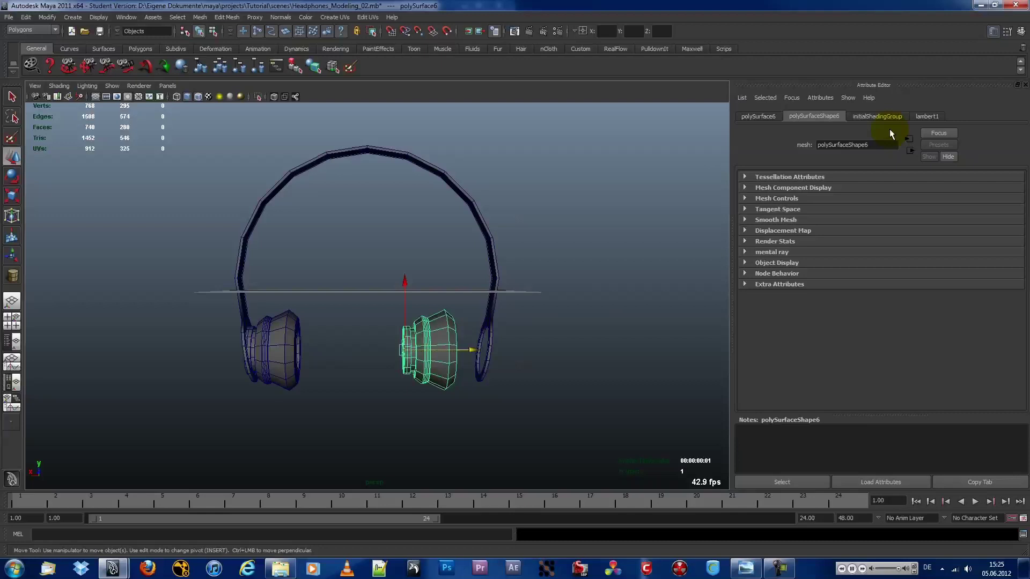
click(758, 116)
key(e)
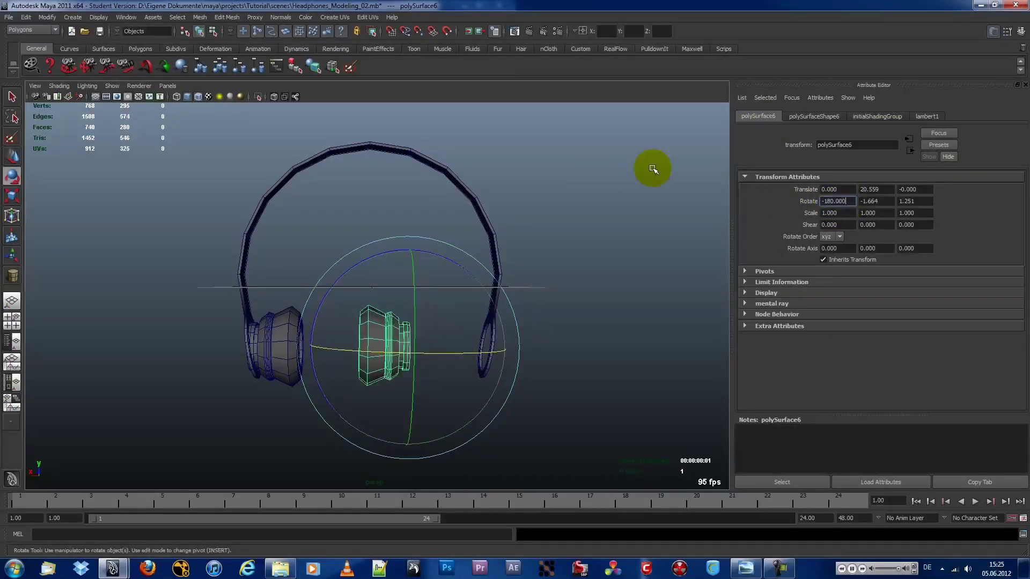
key(Return)
key(w)
- Orbit to a front view of the headphones and select the headband
mouse_move(413, 342)
alt+mouse_down()
mouse_move(626, 329)
mouse_move(651, 306)
mouse_move(508, 274)
mouse_move(473, 294)
mouse_move(534, 315)
mouse_move(350, 281)
alt+mouse_up()
alt+right_drag(349, 280, 362, 357)
click(268, 375)
mouse_move(269, 376)
alt+right_down()
mouse_move(308, 267)
mouse_move(545, 154)
alt+right_up()
click(546, 154)
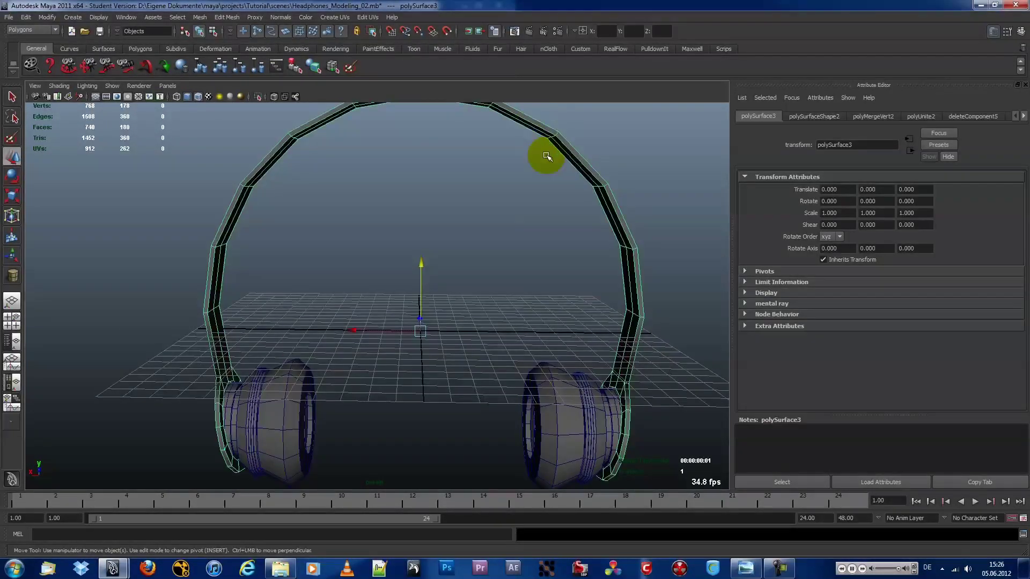
- Isolate the headband and extract its top faces into a separate piece
click(112, 85)
click(233, 108)
mouse_move(322, 210)
alt+mouse_down()
mouse_move(368, 193)
mouse_move(391, 219)
alt+mouse_up()
key(F11)
mouse_move(204, 180)
mouse_down()
mouse_move(563, 272)
mouse_move(491, 281)
mouse_up()
click(200, 17)
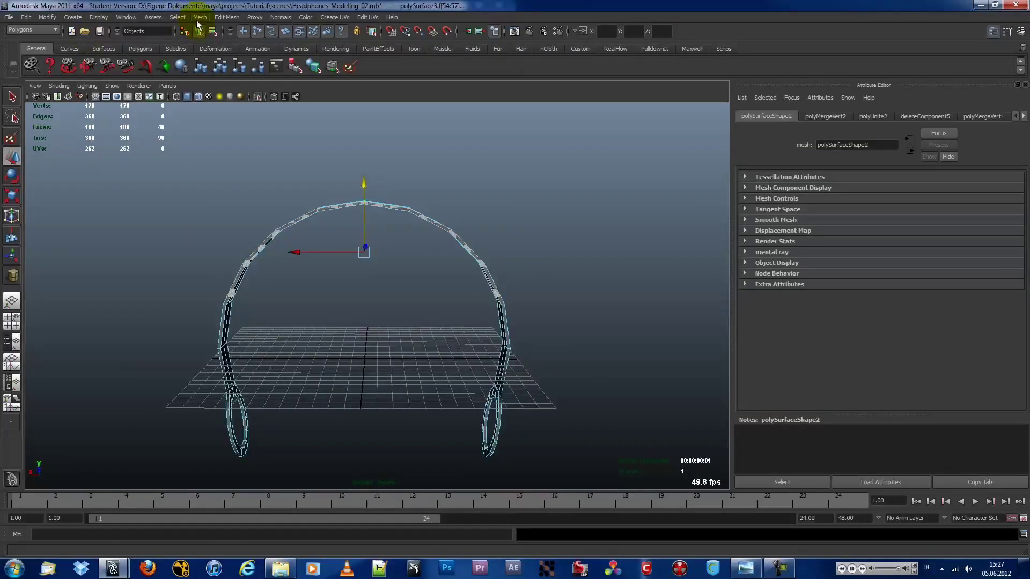
click(215, 48)
click(394, 188)
- Isolate and frame the extracted top arch piece
click(472, 253)
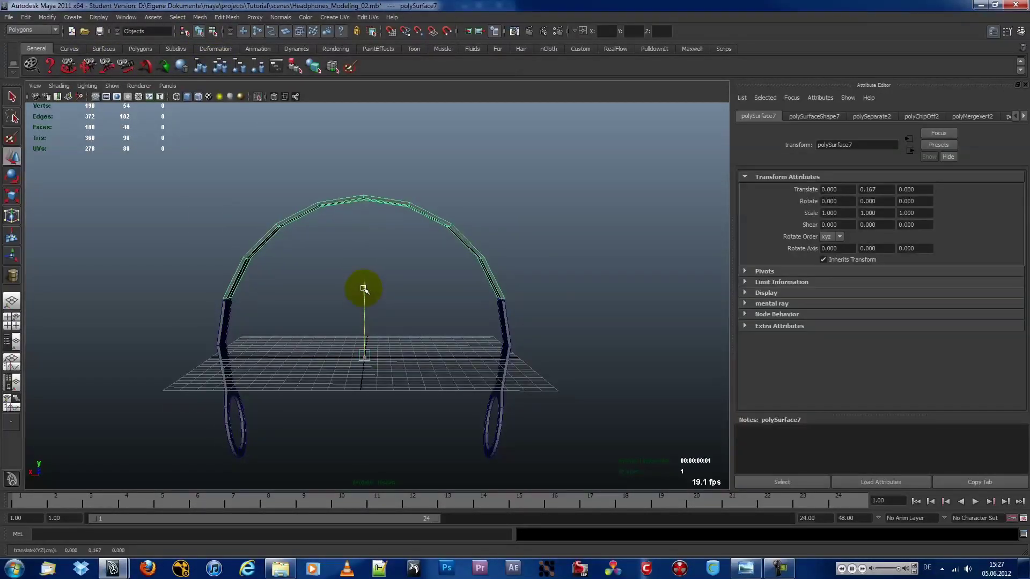
click(104, 94)
click(212, 104)
key(f)
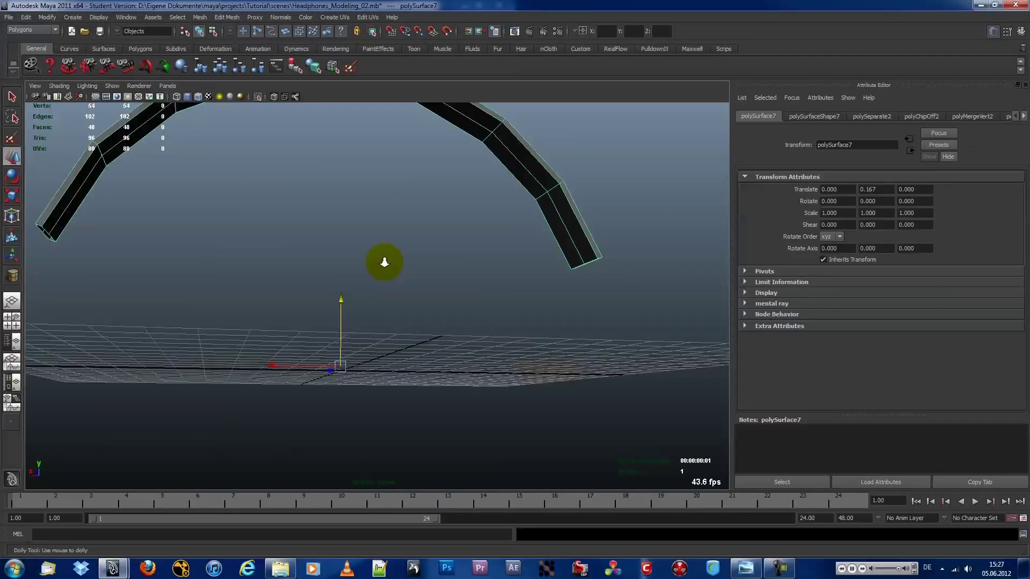
scroll(279, 274, up, 3)
scroll(279, 274, down, 3)
key(F10)
- Cap the arch's first open end with Fill Hole
double_click(345, 257)
click(199, 16)
click(226, 199)
scroll(383, 258, up, 4)
click(227, 17)
click(266, 112)
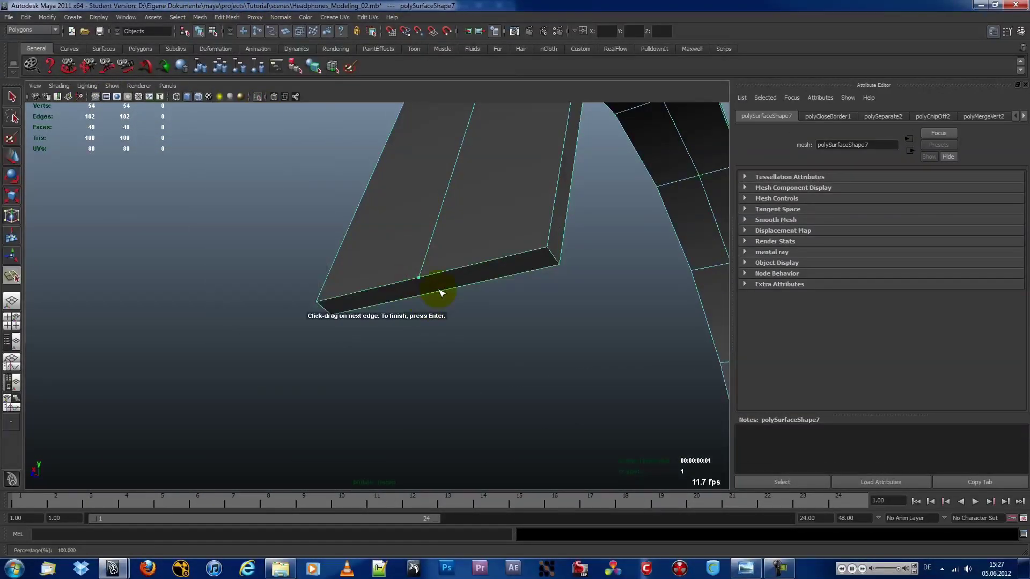
- Fill the hole at the arch's other end and start splitting the new cap face
mouse_move(504, 317)
alt+mouse_down()
mouse_move(356, 256)
mouse_move(368, 179)
alt+mouse_up()
click(367, 177)
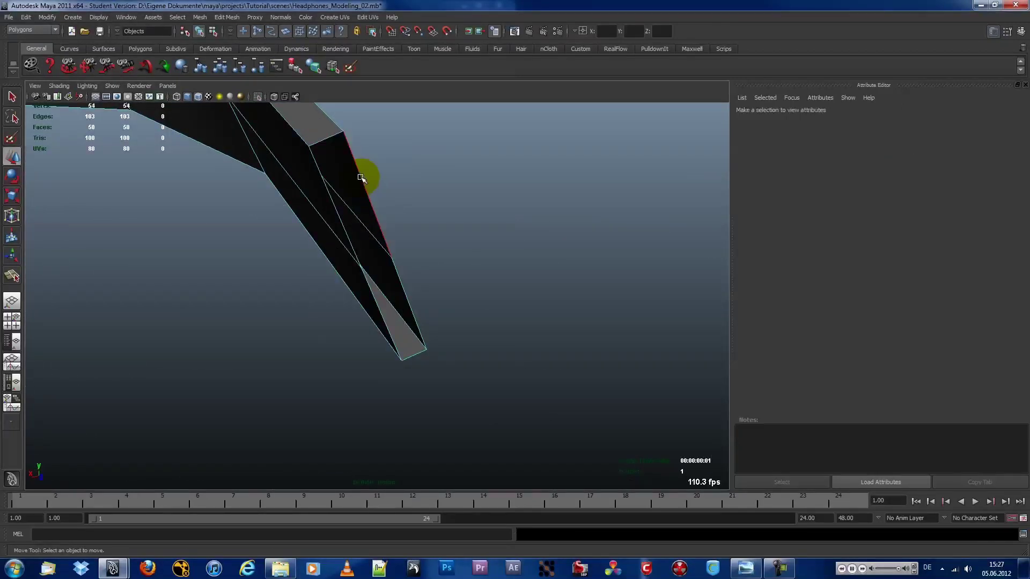
click(200, 16)
click(230, 189)
click(227, 17)
click(234, 88)
click(391, 258)
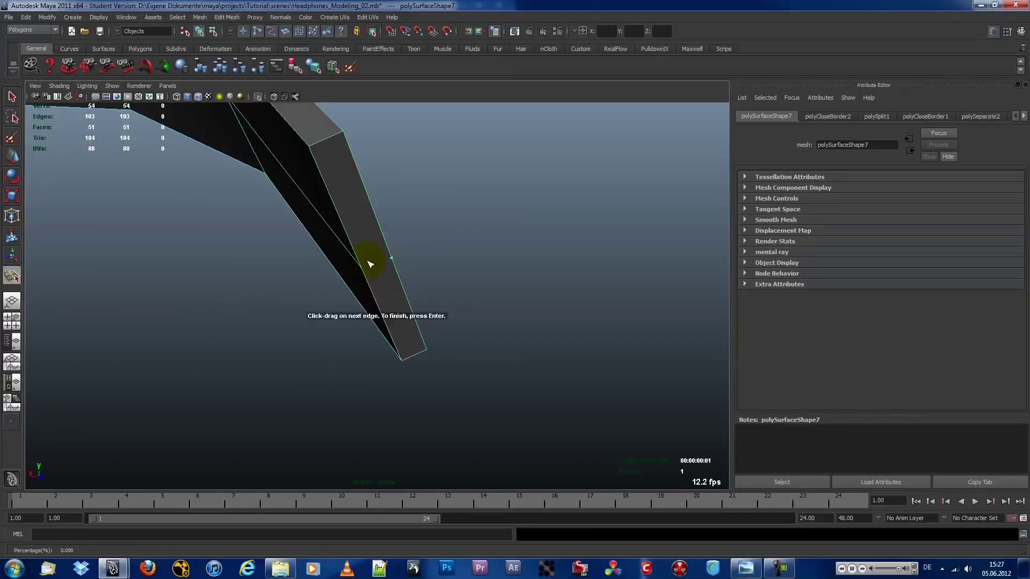
- Create a small polygon cylinder on the grid
mouse_move(337, 225)
alt+mouse_down()
mouse_move(290, 294)
mouse_move(336, 273)
mouse_move(419, 322)
alt+mouse_up()
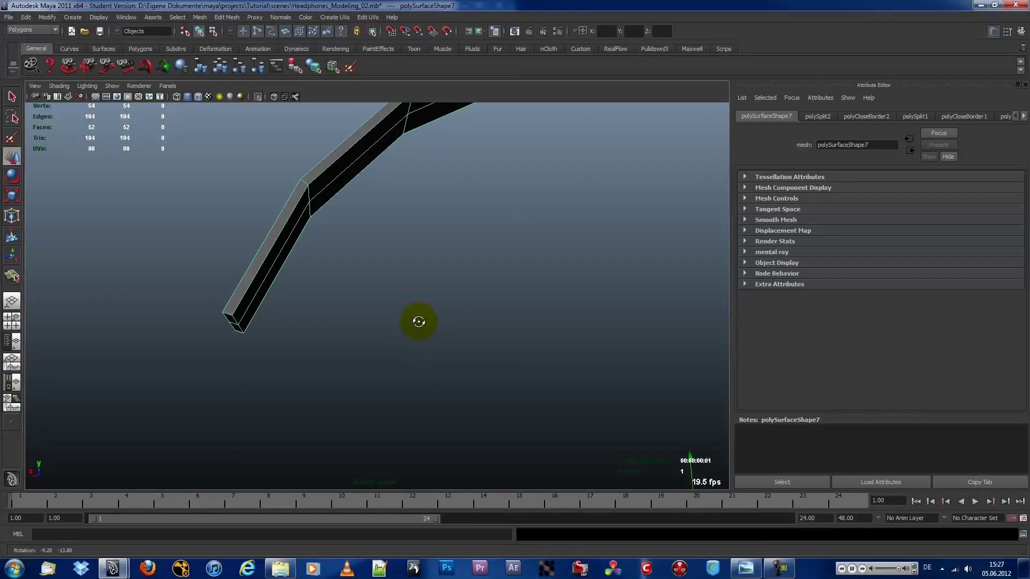
click(73, 17)
click(204, 68)
mouse_move(483, 356)
mouse_down()
mouse_move(493, 354)
mouse_move(498, 317)
mouse_up()
- Show all hidden parts again and rotate the cylinder 90 degrees on X
click(112, 86)
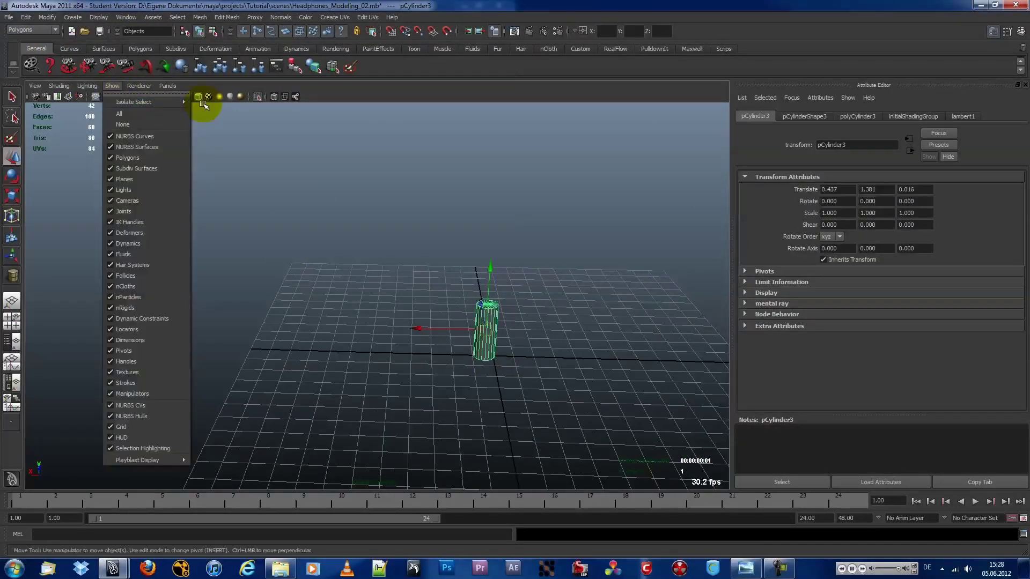
click(207, 97)
scroll(488, 301, up, 3)
text(e)
text(90)
key(Return)
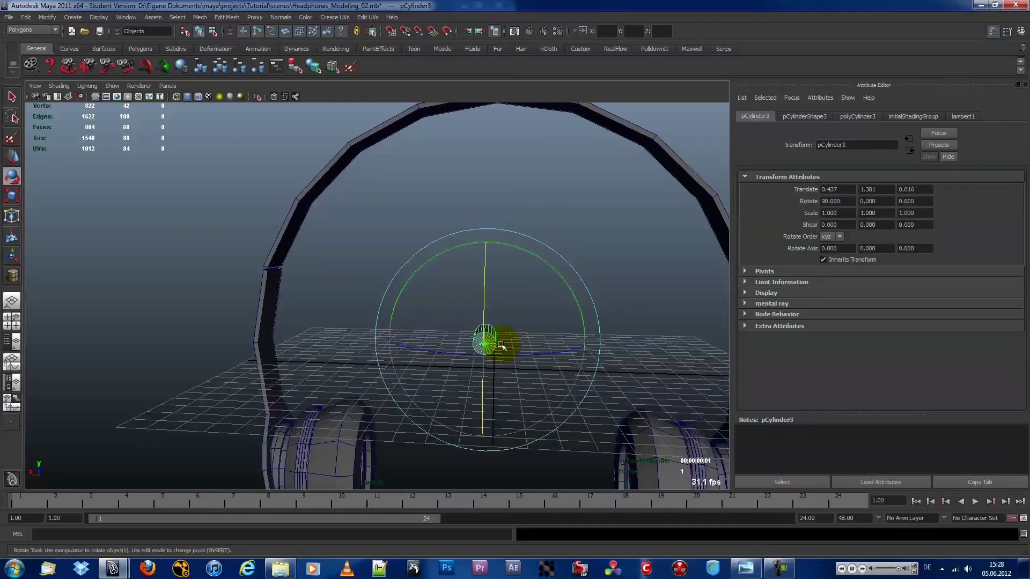
mouse_move(289, 282)
alt+mouse_down()
mouse_move(368, 379)
mouse_move(368, 326)
mouse_move(306, 301)
alt+mouse_up()
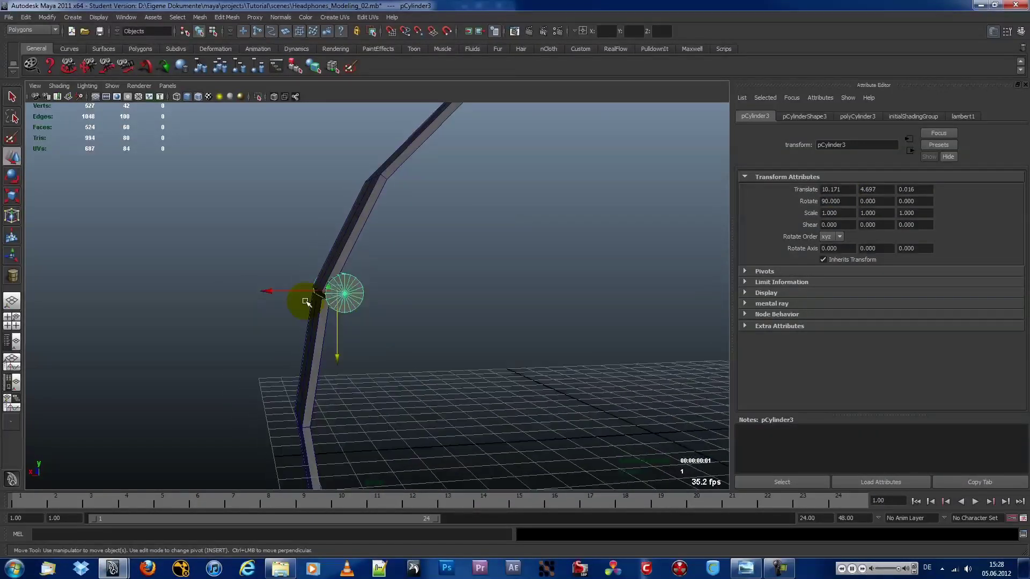
- Set the cylinder's Subdivisions Axis to 14
click(857, 116)
text(14)
key(Return)
mouse_move(363, 288)
alt+mouse_down()
mouse_move(664, 301)
mouse_move(567, 317)
mouse_move(280, 289)
alt+mouse_up()
key(r)
- Select two side faces of the cylinder at the headband joint
alt+right_drag(281, 289, 421, 324)
alt+drag(420, 324, 403, 276)
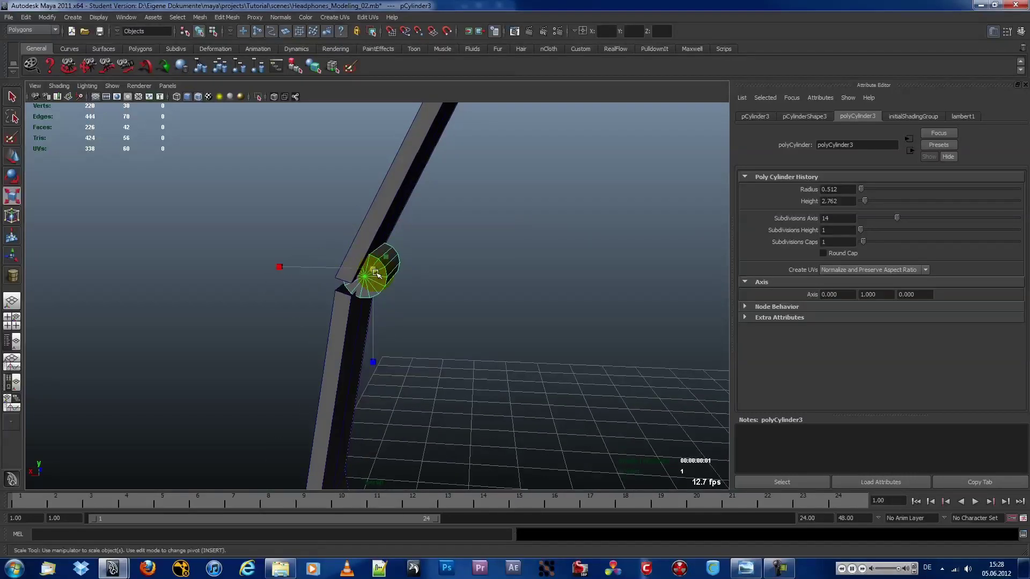
alt+right_drag(403, 276, 617, 292)
mouse_move(483, 314)
alt+mouse_down()
mouse_move(408, 312)
mouse_move(396, 287)
alt+mouse_up()
key(F11)
click(365, 327)
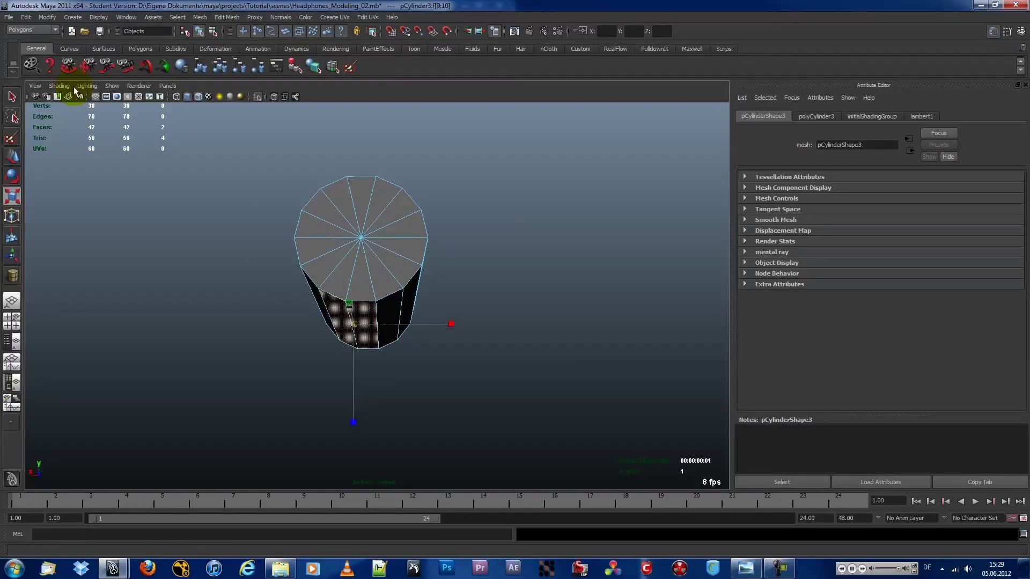
- Pull the cylinder's two extruded side faces outward
click(74, 89)
drag(361, 386, 284, 357)
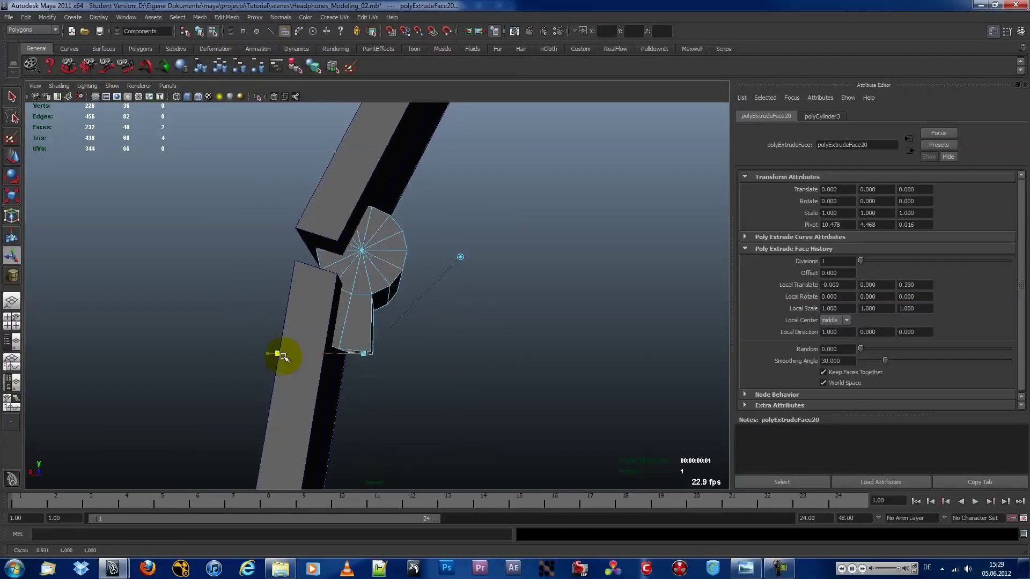
mouse_move(301, 309)
alt+mouse_down()
mouse_move(402, 283)
mouse_move(375, 333)
mouse_move(395, 268)
alt+mouse_up()
- Extrude the faces again, shrink them, and stretch the tab down along the bar
key(ctrl+e)
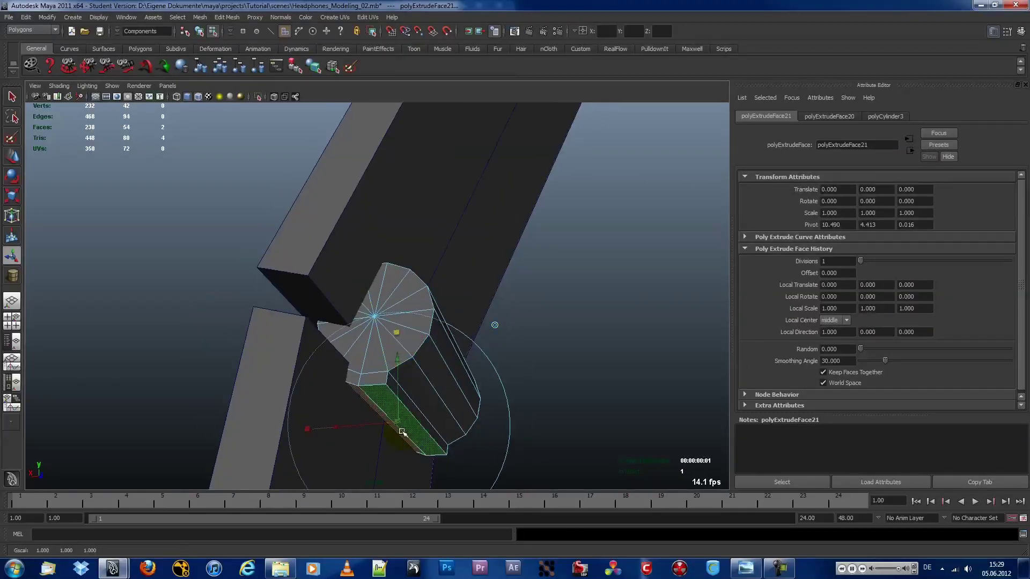
drag(395, 422, 375, 427)
mouse_move(375, 426)
alt+mouse_down()
mouse_move(333, 437)
mouse_move(436, 379)
mouse_move(271, 230)
mouse_move(515, 289)
mouse_move(428, 386)
alt+mouse_up()
alt+drag(484, 273, 418, 300)
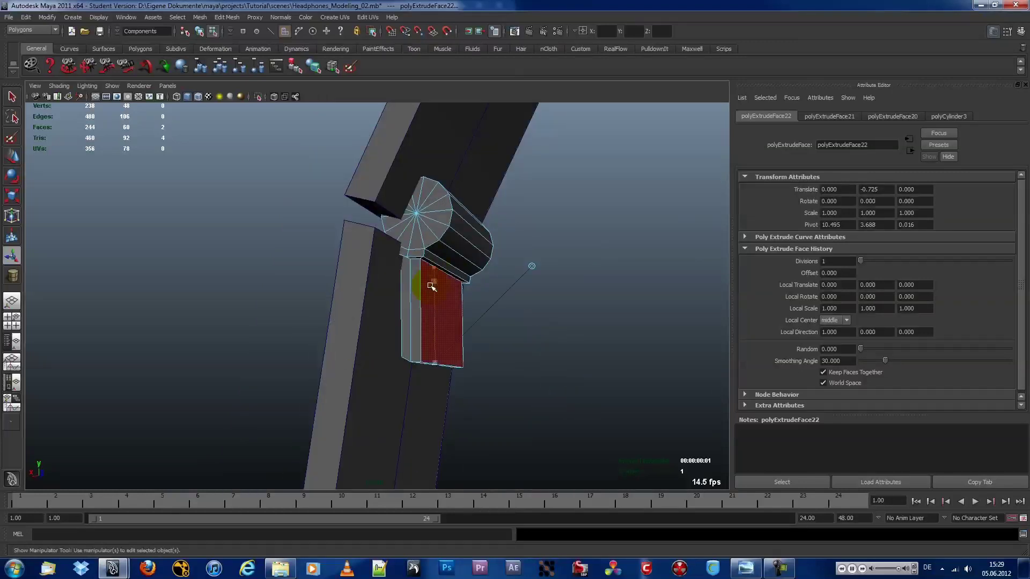
drag(392, 334, 317, 334)
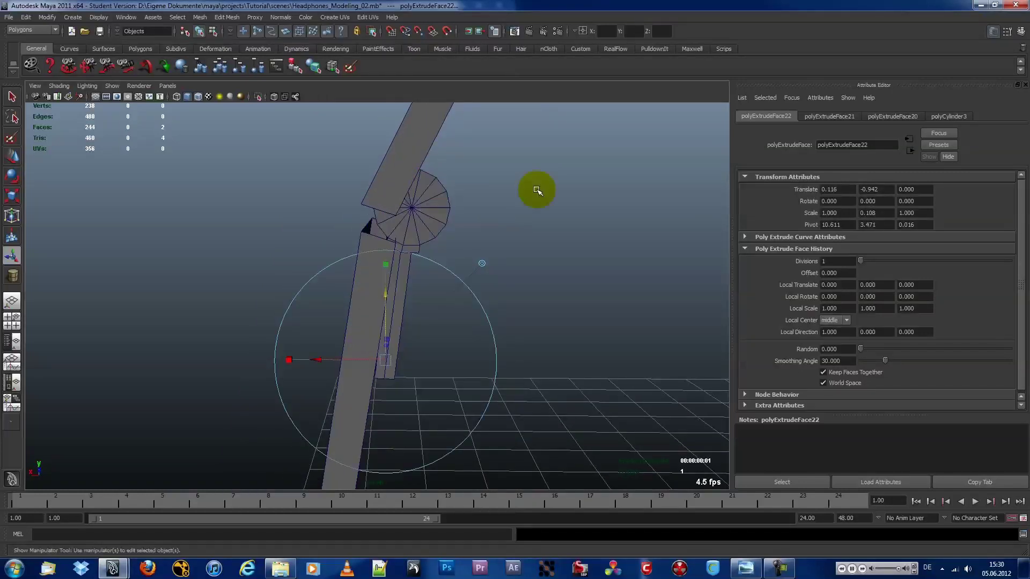
alt+drag(537, 191, 408, 301)
- Split a face of the headband piece with a new edge
right_click(363, 219)
click(384, 235)
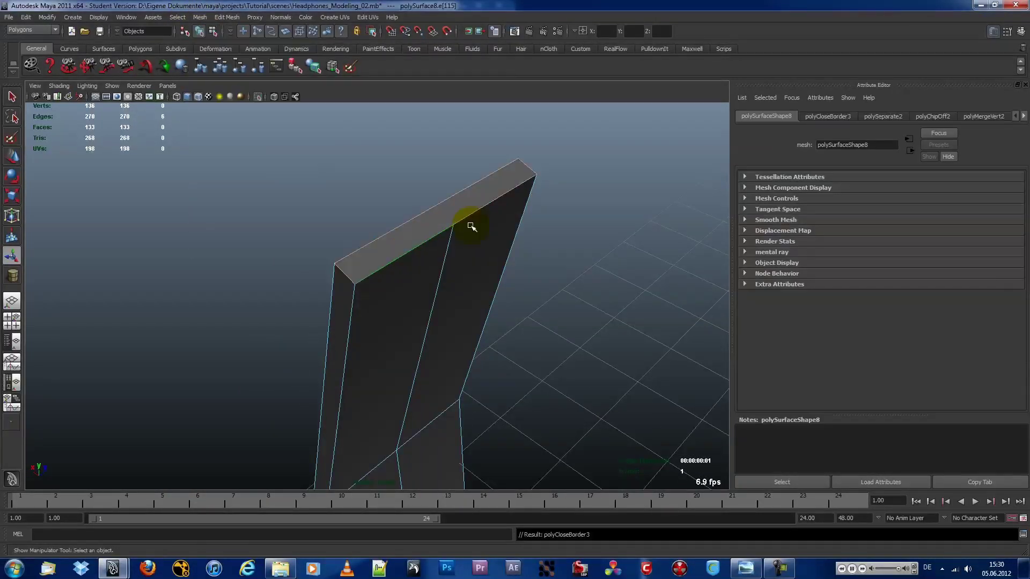
click(441, 228)
key(t)
mouse_move(488, 252)
alt+mouse_down()
mouse_move(334, 280)
mouse_move(112, 77)
mouse_move(231, 119)
mouse_move(443, 269)
mouse_move(295, 284)
alt+mouse_up()
- Select and frame the hinge cylinder, checking it in wireframe
click(296, 284)
key(w)
mouse_move(283, 419)
alt+mouse_down()
mouse_move(364, 276)
mouse_move(341, 246)
mouse_move(341, 288)
mouse_move(266, 250)
alt+mouse_up()
key(f)
key(w)
click(324, 270)
key(4)
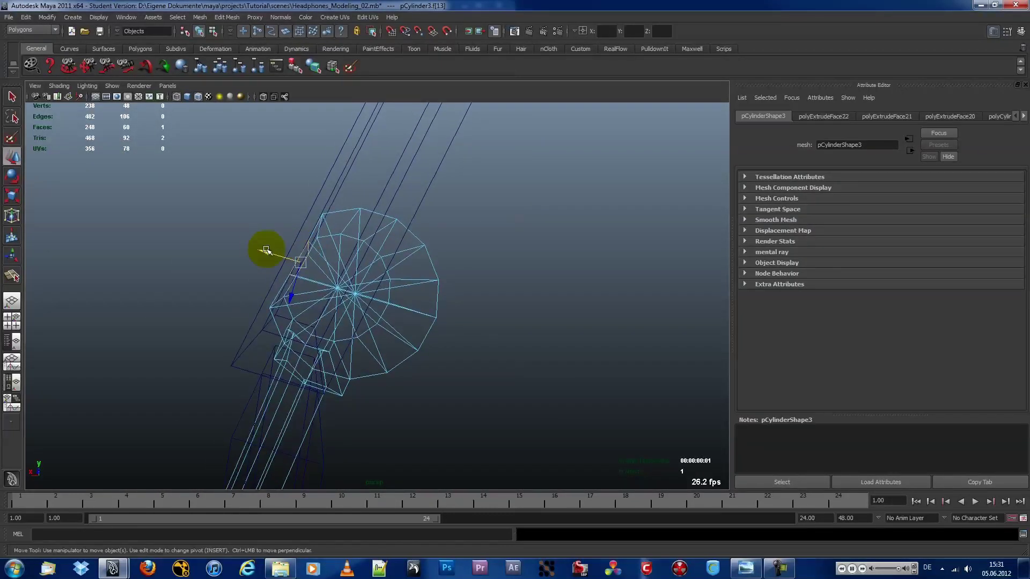
click(482, 129)
key(5)
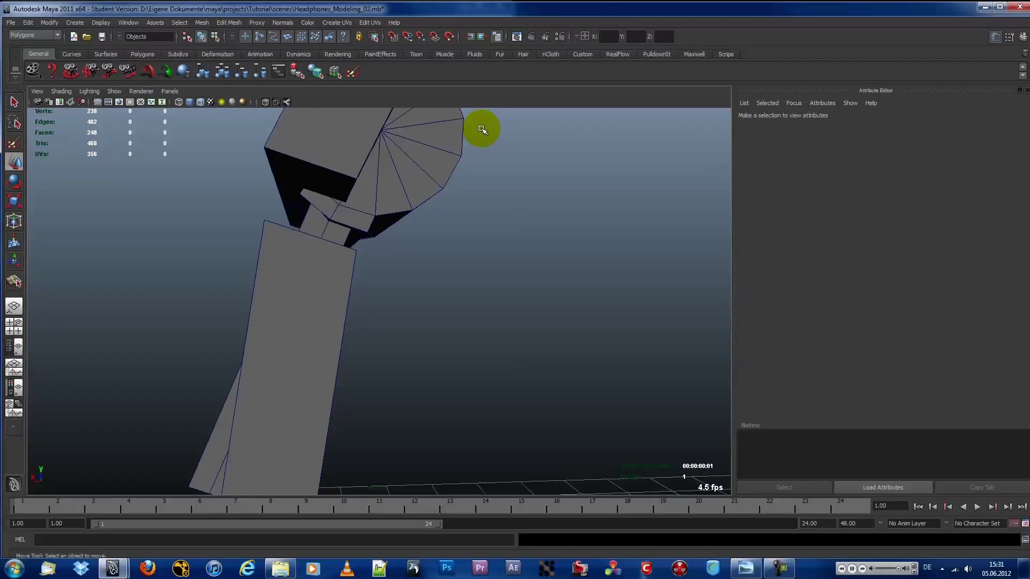
- Select and move the vertices at the slider's bottom end
key(y)
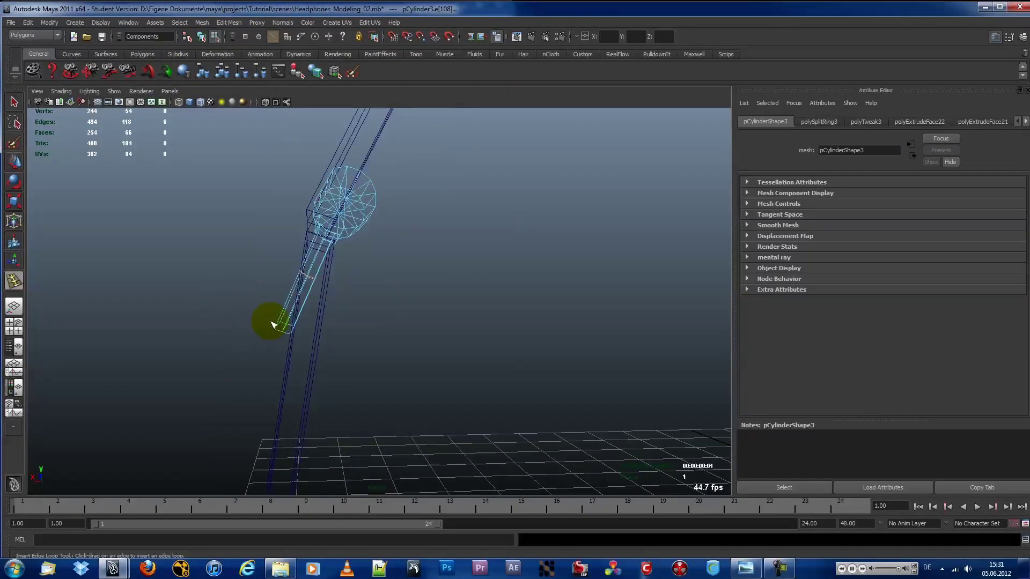
key(F8)
key(e)
key(F9)
key(w)
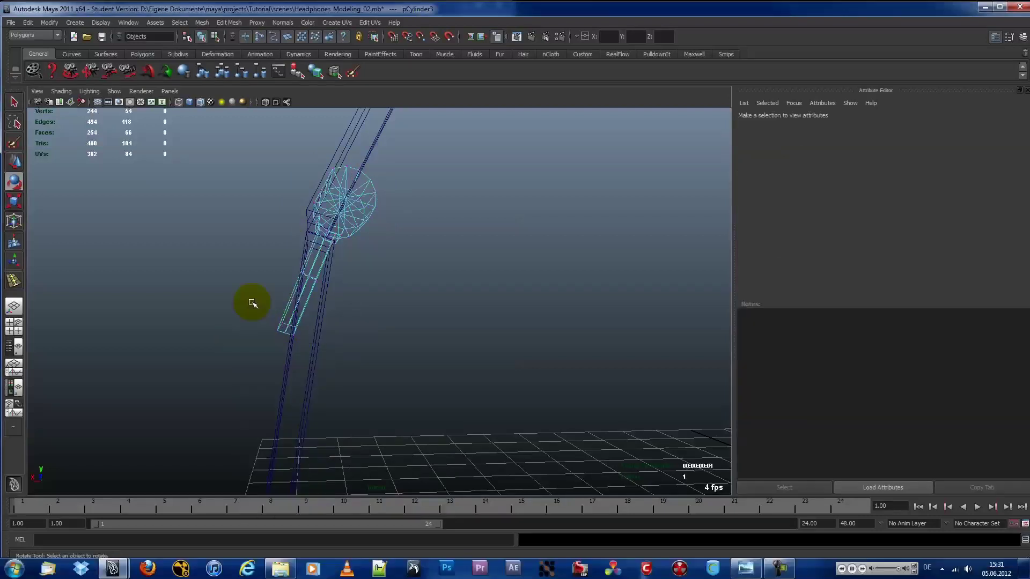
drag(322, 346, 266, 326)
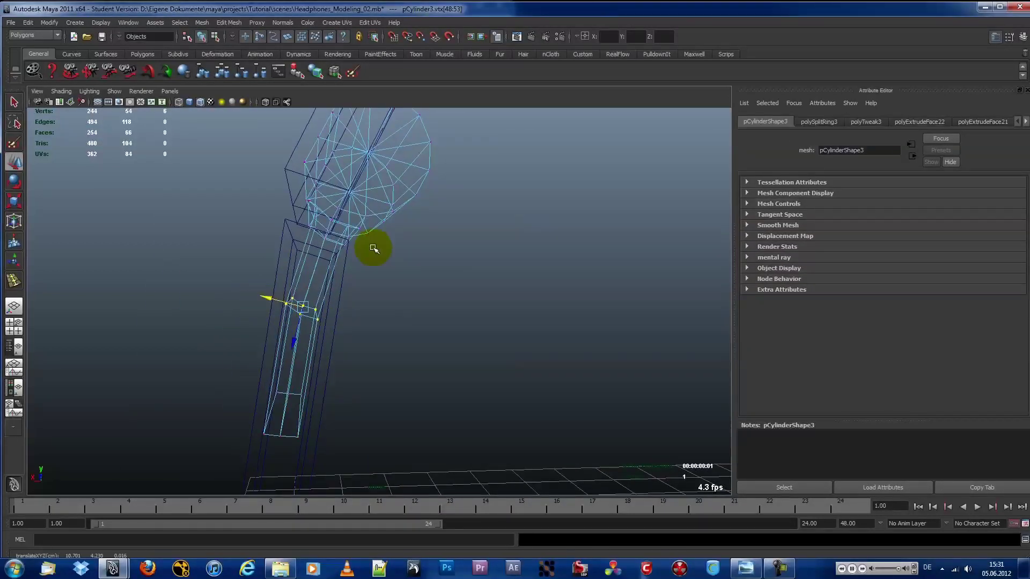
key(F8)
key(5)
- Frame the hinge cylinder and select the twelve vertices at the slider's end
mouse_move(515, 248)
alt+mouse_down()
mouse_move(352, 240)
mouse_move(492, 245)
mouse_move(607, 231)
alt+mouse_up()
click(426, 232)
key(f)
alt+drag(276, 271, 345, 246)
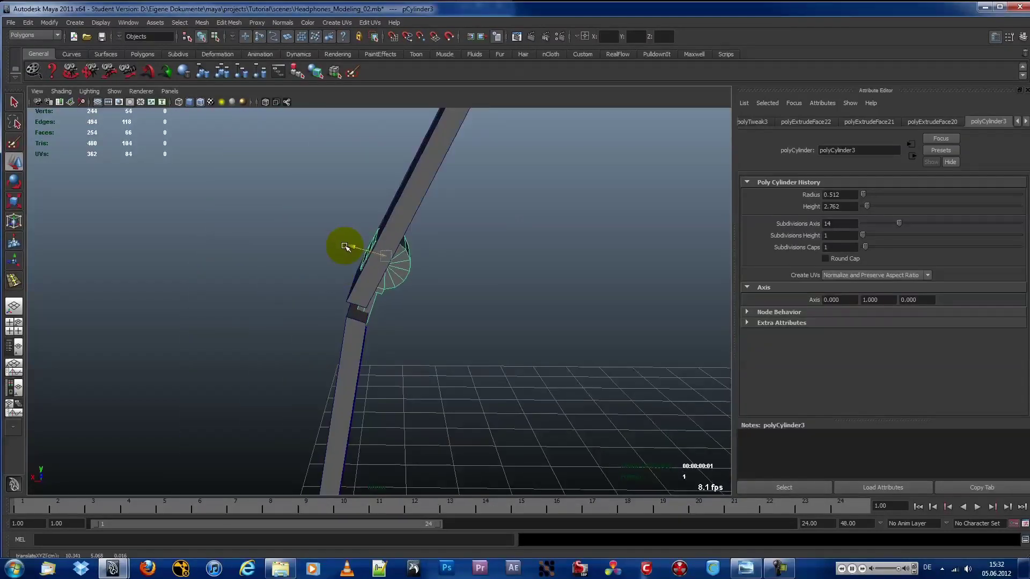
alt+drag(446, 286, 311, 271)
drag(375, 252, 314, 288)
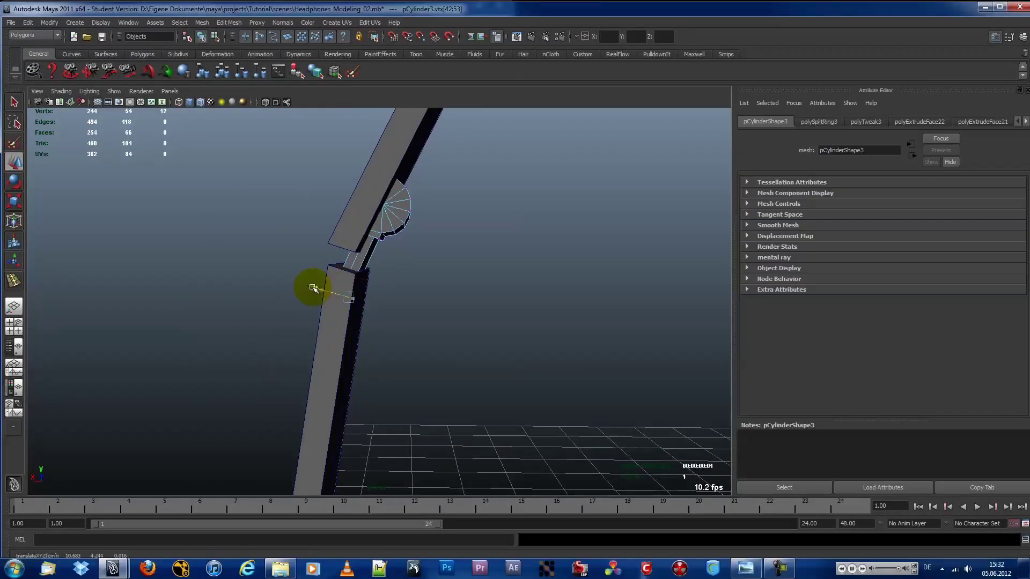
key(5)
mouse_move(355, 217)
alt+mouse_down()
mouse_move(531, 285)
mouse_move(435, 269)
alt+mouse_up()
click(368, 248)
key(f)
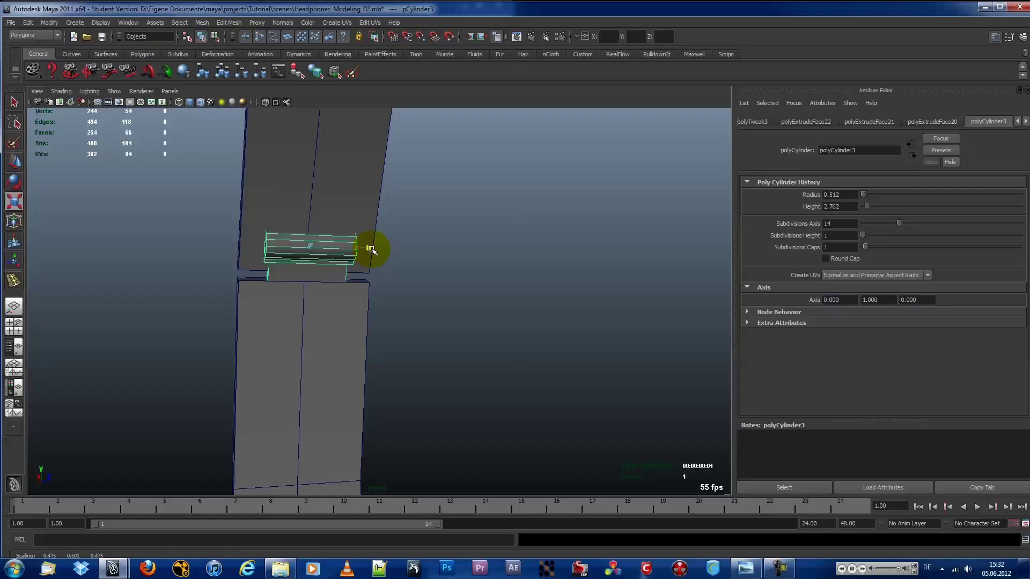
- Scale the hinge cylinder to fit the headband joint
key(r)
mouse_move(539, 288)
alt+mouse_down()
mouse_move(471, 248)
mouse_move(322, 226)
alt+mouse_up()
click(295, 184)
mouse_move(295, 184)
alt+mouse_down()
mouse_move(285, 154)
mouse_move(338, 230)
alt+mouse_up()
right_drag(333, 165, 311, 172)
mouse_move(349, 233)
alt+mouse_down()
mouse_move(389, 151)
mouse_move(322, 150)
alt+mouse_up()
click(390, 151)
click(295, 202)
mouse_move(295, 202)
alt+mouse_down()
mouse_move(341, 222)
mouse_move(447, 186)
alt+mouse_up()
click(447, 186)
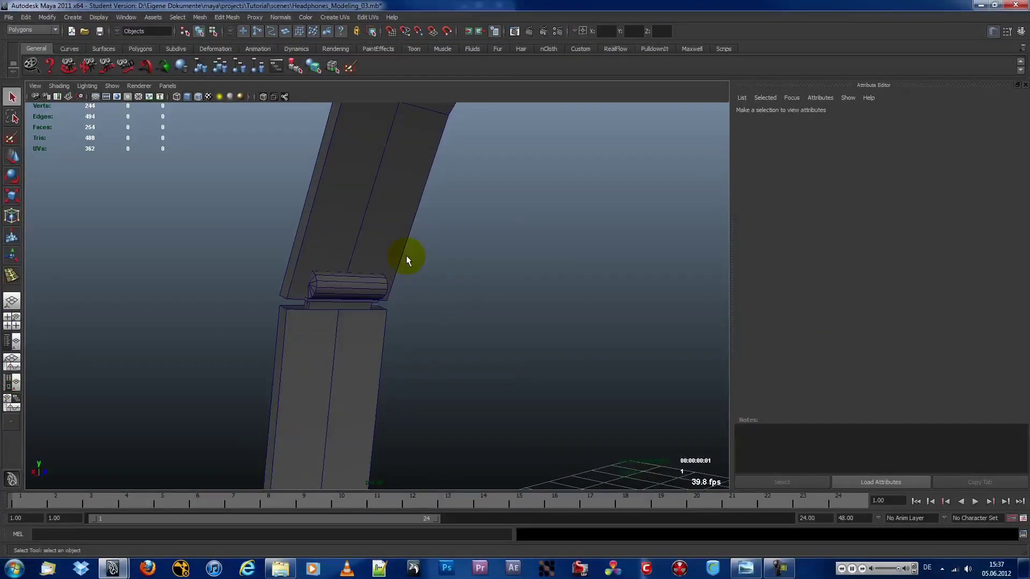
- Insert four edge loops across the headband arch near both ends
click(227, 17)
click(254, 111)
click(336, 281)
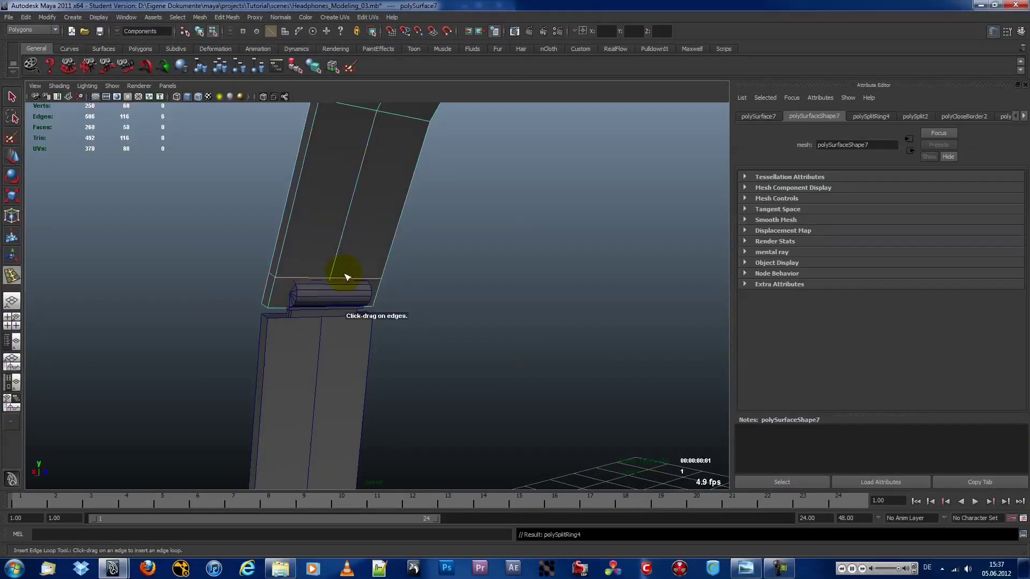
alt+drag(341, 272, 286, 281)
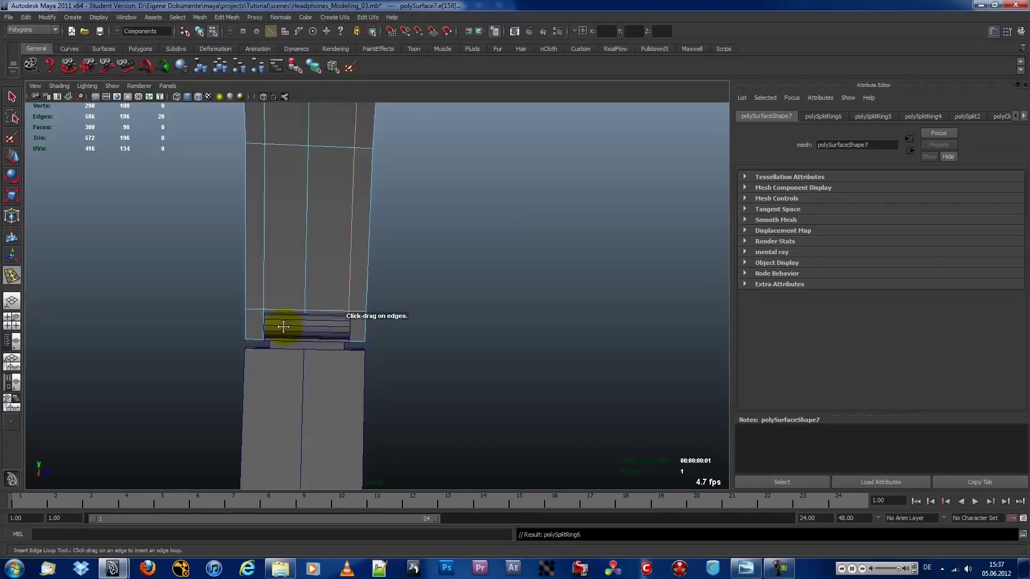
alt+drag(283, 326, 372, 283)
click(356, 279)
alt+drag(502, 292, 558, 265)
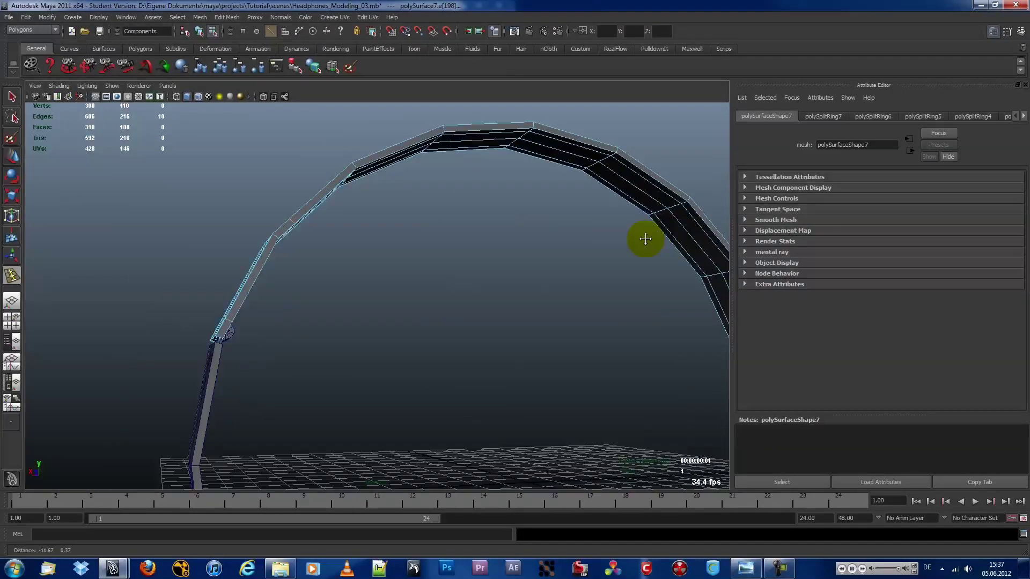
click(584, 272)
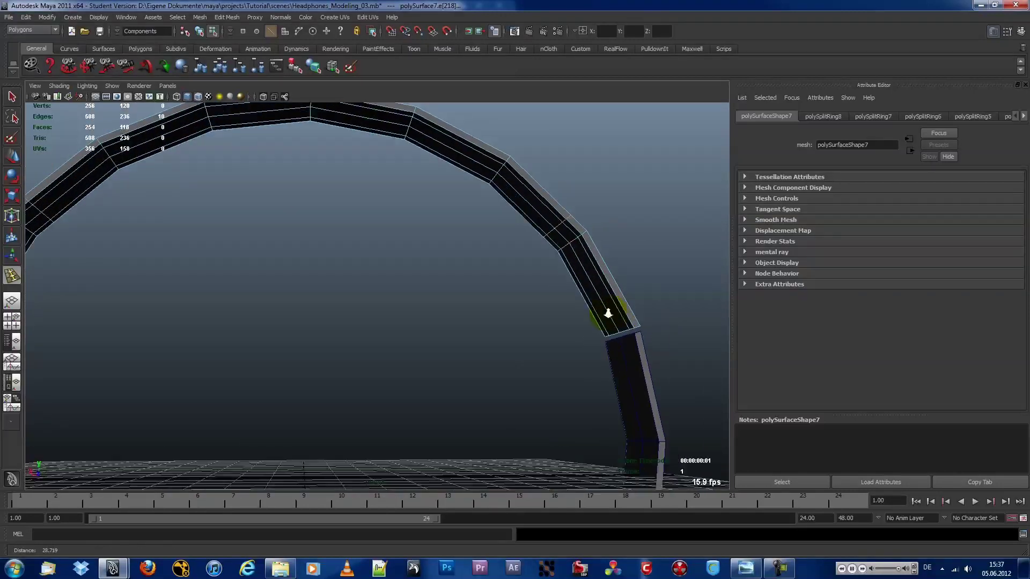
mouse_move(583, 273)
alt+mouse_down()
mouse_move(604, 311)
mouse_move(478, 304)
mouse_move(596, 326)
mouse_move(439, 230)
mouse_move(510, 260)
alt+mouse_up()
click(604, 310)
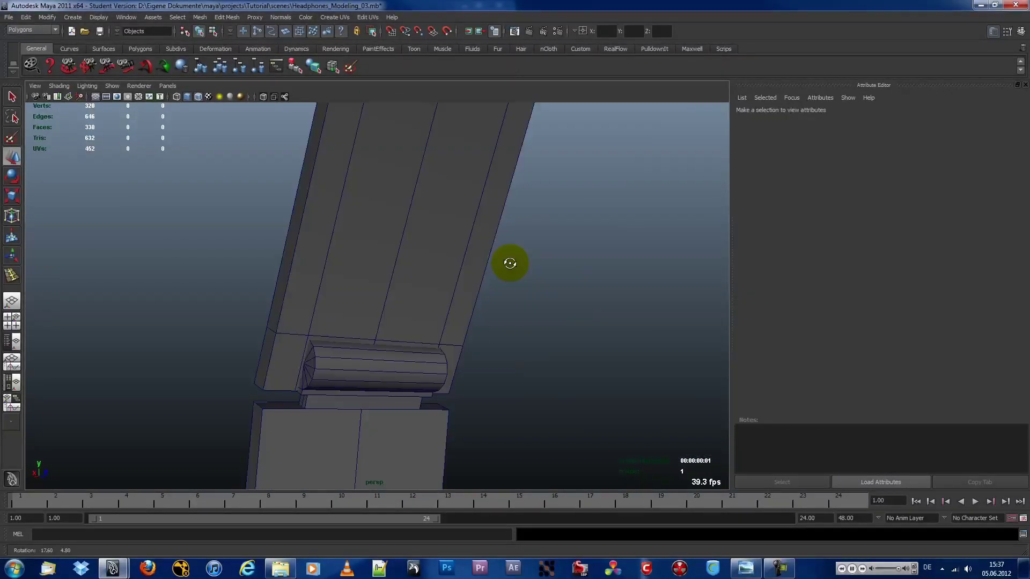
- Select the strip of faces running along the headband's arc
key(F8)
click(419, 357)
key(r)
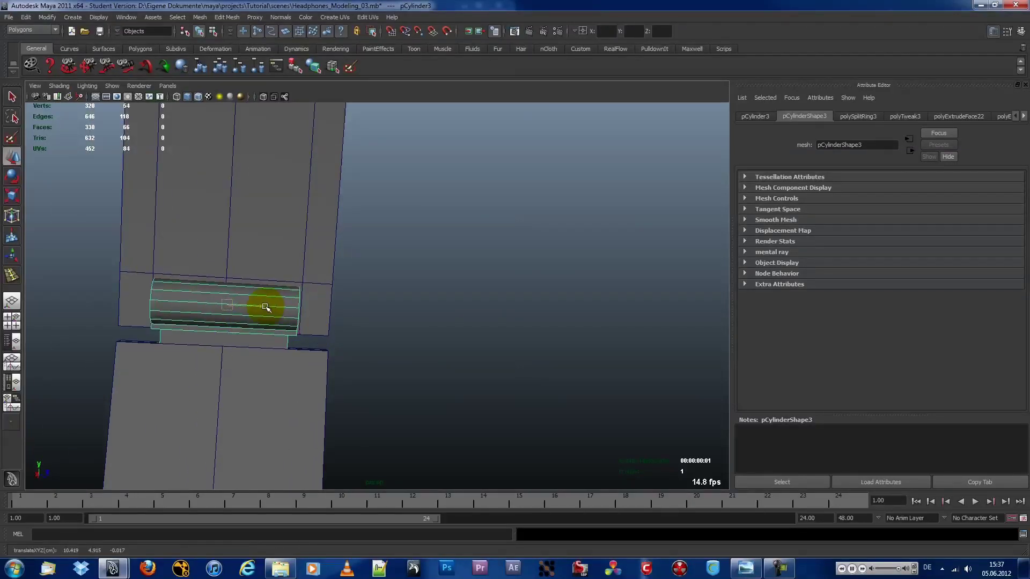
click(297, 299)
shift+click(123, 276)
alt+drag(123, 276, 297, 251)
key(w)
mouse_move(337, 175)
alt+mouse_down()
mouse_move(368, 295)
mouse_move(511, 198)
alt+mouse_up()
shift+click(584, 189)
mouse_move(584, 188)
alt+mouse_down()
mouse_move(494, 218)
mouse_move(545, 287)
mouse_move(306, 268)
mouse_move(400, 242)
mouse_move(322, 161)
alt+mouse_up()
- Extrude the selected central face strip of the headband arch
click(227, 17)
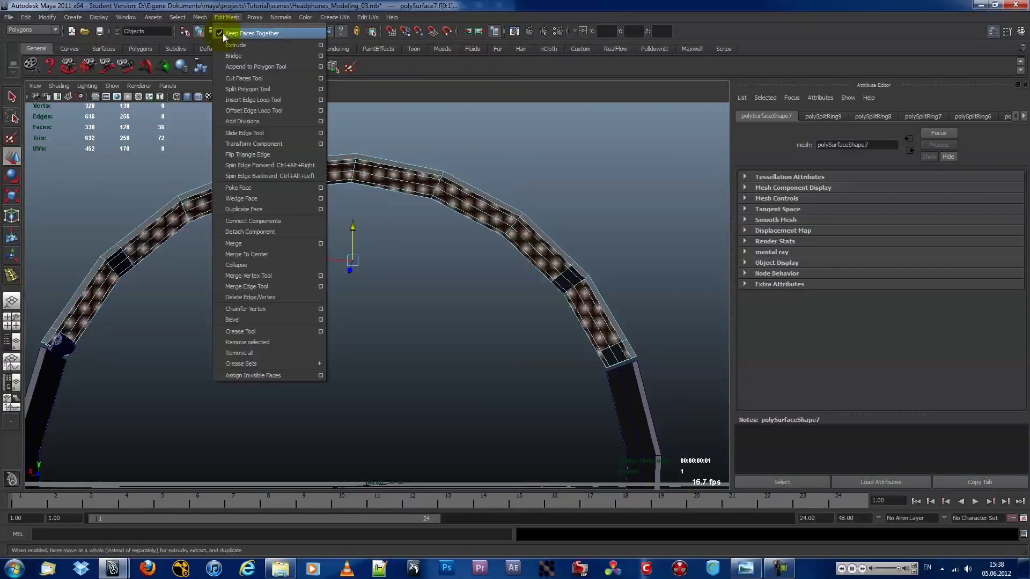
click(236, 43)
alt+right_drag(310, 150, 426, 207)
mouse_move(425, 207)
alt+mouse_down()
mouse_move(425, 257)
mouse_move(251, 191)
alt+mouse_up()
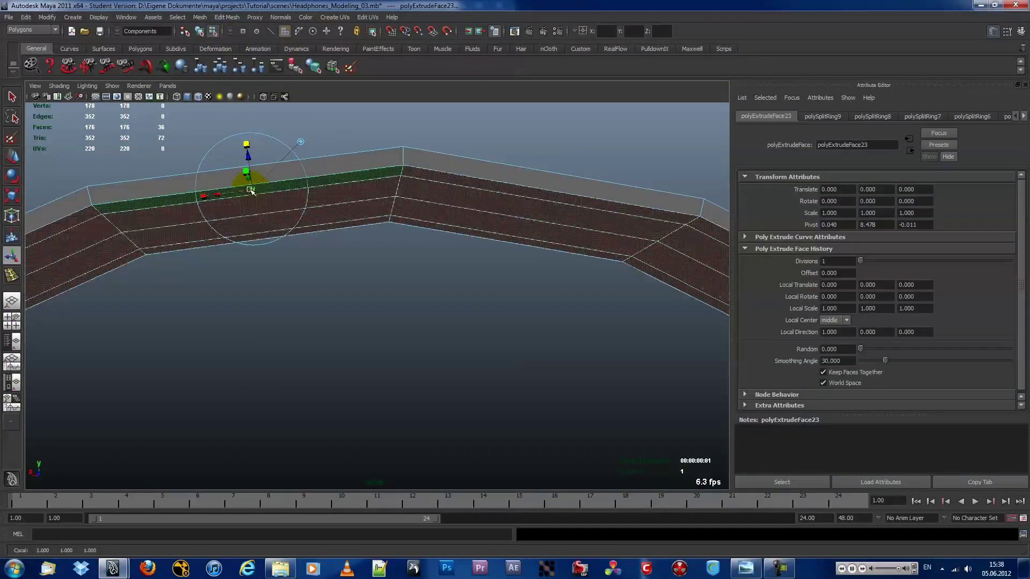
alt+right_drag(200, 193, 322, 193)
alt+drag(322, 193, 226, 164)
mouse_move(231, 165)
alt+right_down()
mouse_move(275, 241)
mouse_move(376, 249)
alt+right_up()
- Extrude the strip again and scale it narrower to form an inset groove
key(g)
drag(206, 180, 153, 198)
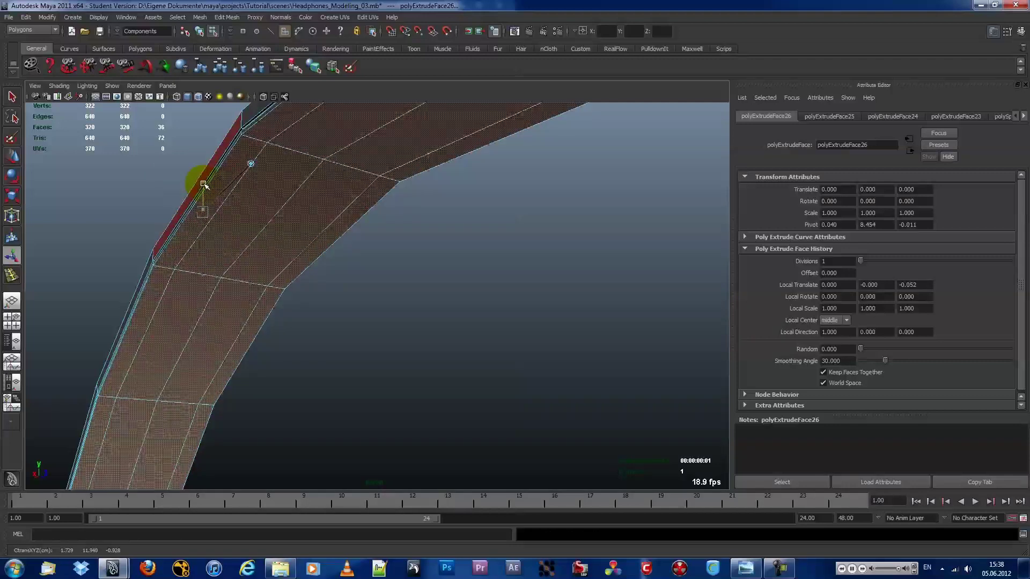
drag(195, 226, 204, 217)
alt+right_drag(204, 217, 324, 203)
alt+drag(324, 202, 426, 329)
mouse_move(425, 329)
alt+right_down()
mouse_move(526, 138)
mouse_move(413, 258)
alt+right_up()
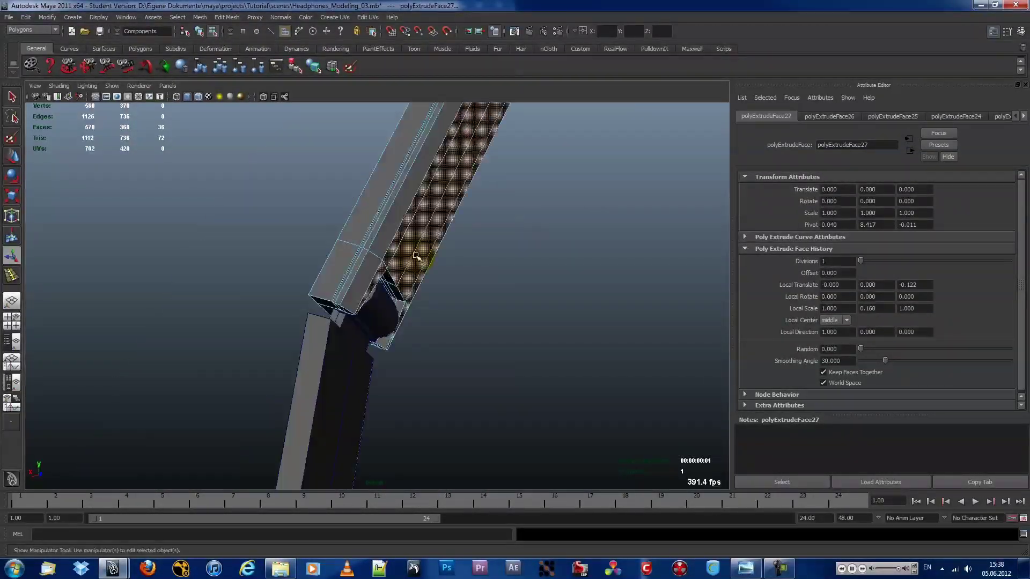
alt+drag(414, 257, 383, 257)
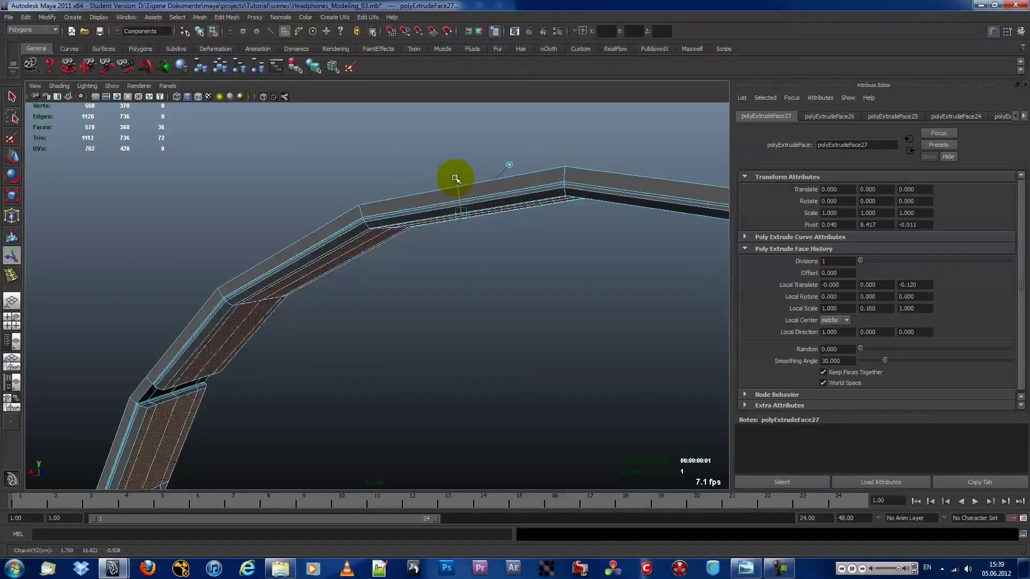
mouse_move(455, 177)
alt+mouse_down()
mouse_move(321, 230)
mouse_move(299, 172)
alt+mouse_up()
- Return to object selection and inspect the whole headphone from several angles
key(F8)
alt+right_drag(299, 172, 448, 252)
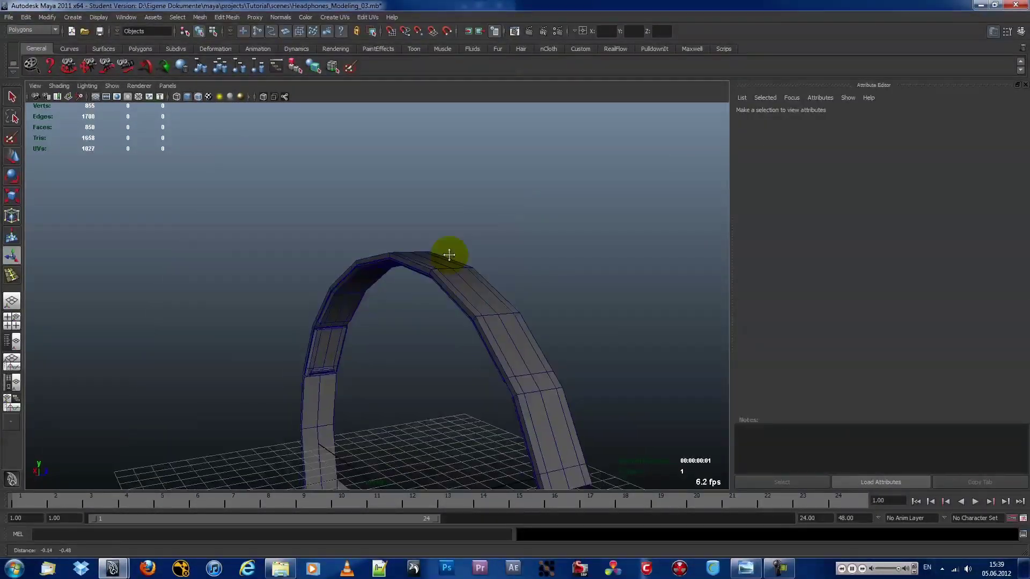
alt+drag(449, 253, 556, 246)
mouse_move(556, 247)
alt+right_down()
mouse_move(308, 294)
mouse_move(333, 319)
mouse_move(413, 292)
mouse_move(288, 323)
alt+right_up()
mouse_move(288, 323)
alt+mouse_down()
mouse_move(297, 331)
mouse_move(594, 246)
alt+mouse_up()
alt+right_drag(593, 246, 488, 283)
mouse_move(488, 282)
alt+mouse_down()
mouse_move(487, 312)
mouse_move(405, 306)
mouse_move(512, 302)
alt+mouse_up()
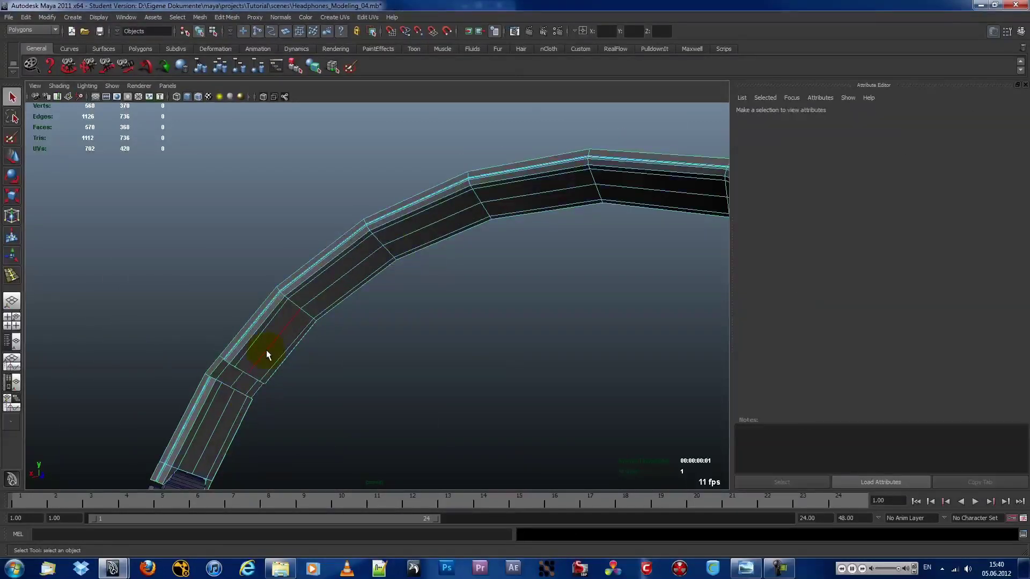
- Extend the selection along the band's arc and add a face at the joint
alt+drag(533, 207, 488, 211)
key(w)
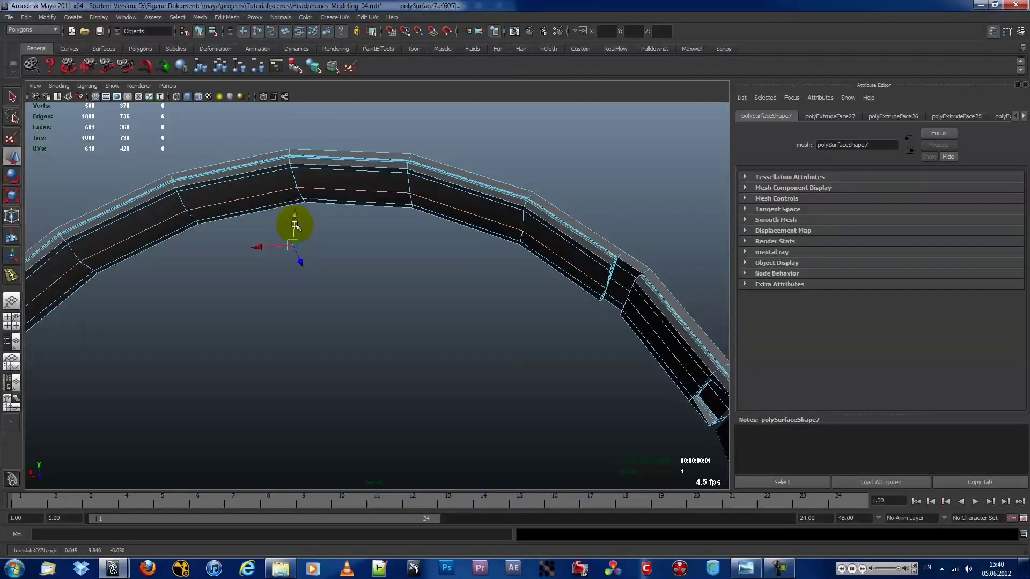
alt+drag(246, 246, 368, 225)
scroll(368, 241, up, 5)
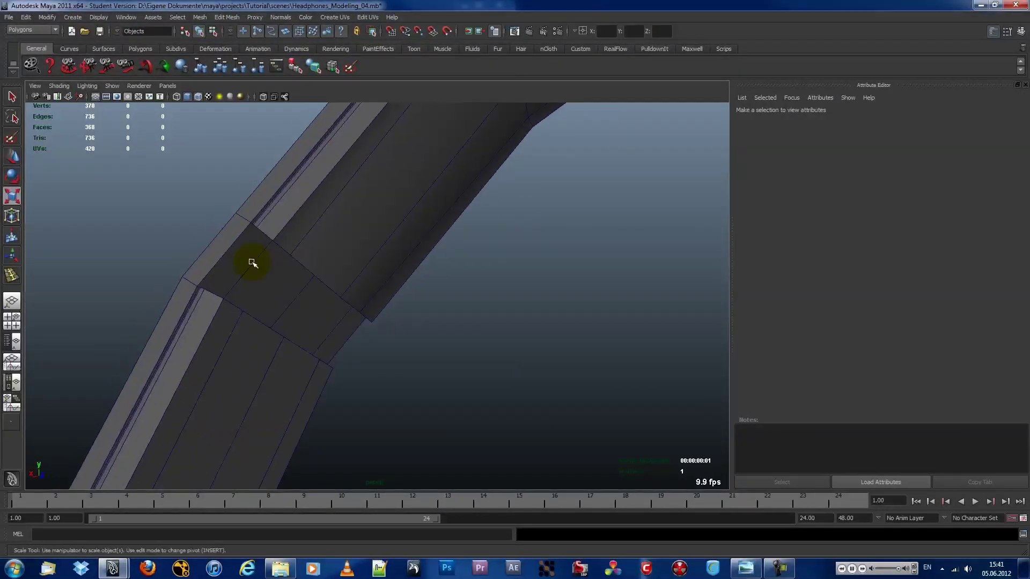
shift+click(345, 335)
mouse_move(352, 361)
alt+mouse_down()
mouse_move(501, 375)
mouse_move(506, 344)
alt+mouse_up()
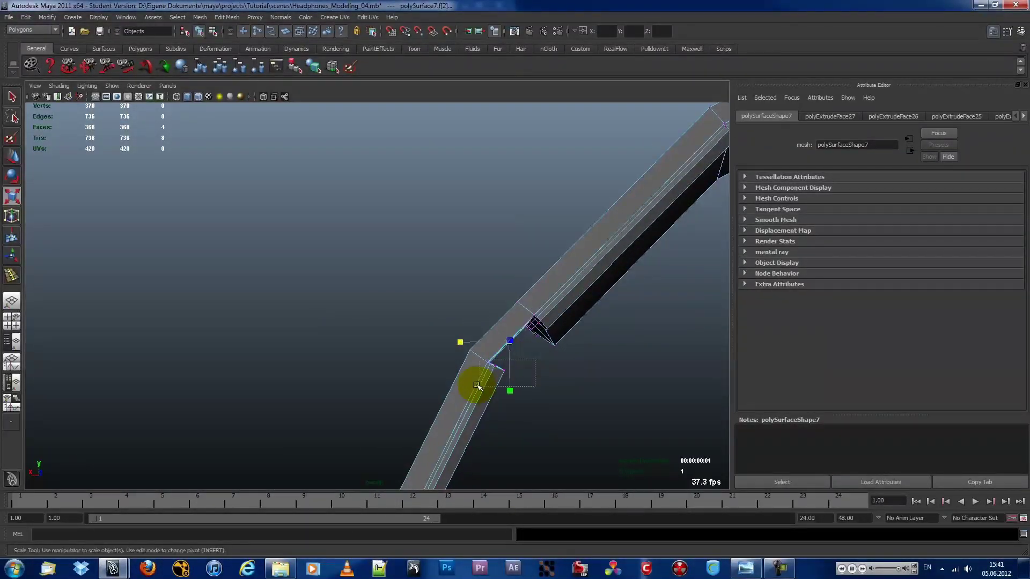
- Convert the selection to the joint's vertices and add the joint face
key(ctrl+F9)
alt+right_drag(476, 385, 472, 346)
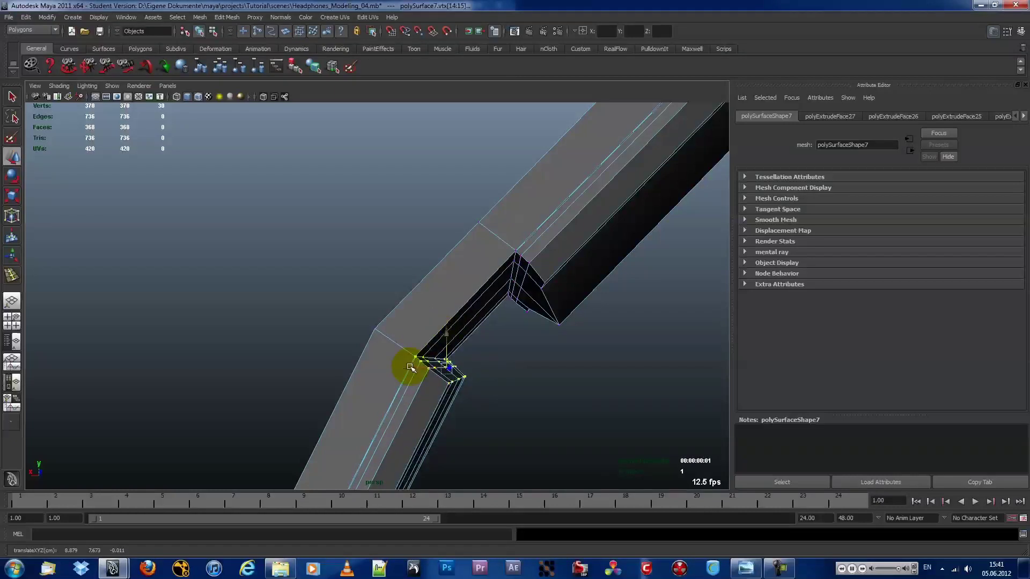
alt+right_drag(411, 367, 399, 270)
shift+click(385, 274)
mouse_move(381, 269)
alt+mouse_down()
mouse_move(364, 214)
mouse_move(460, 214)
mouse_move(435, 218)
mouse_move(385, 322)
mouse_move(457, 232)
mouse_move(275, 346)
alt+mouse_up()
alt+drag(384, 373, 402, 350)
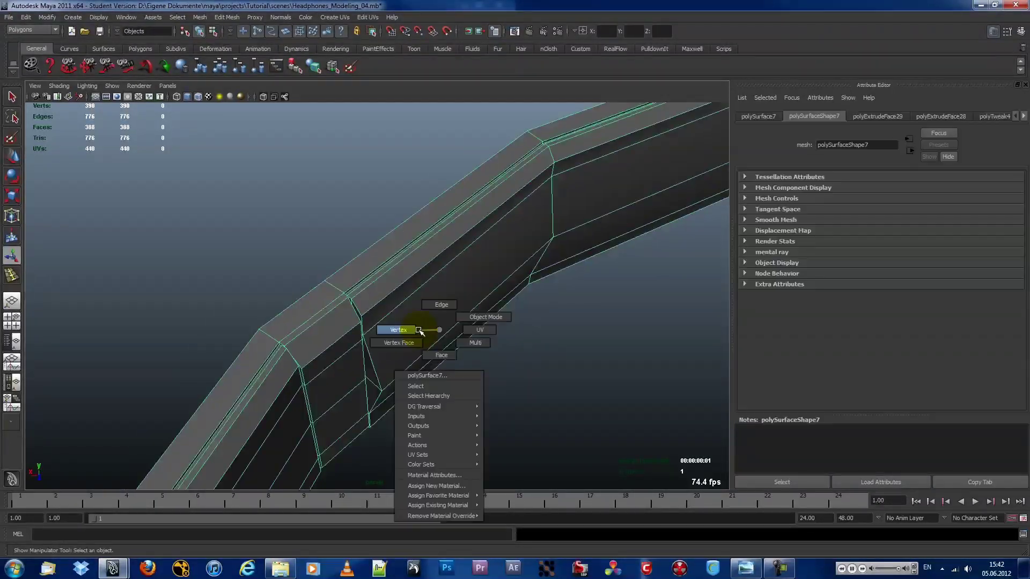
- Pick a vertex at the joint, then select faces on the lower slider bar
right_drag(402, 343, 386, 328)
click(368, 360)
mouse_move(368, 360)
alt+mouse_down()
mouse_move(472, 292)
mouse_move(453, 278)
alt+mouse_up()
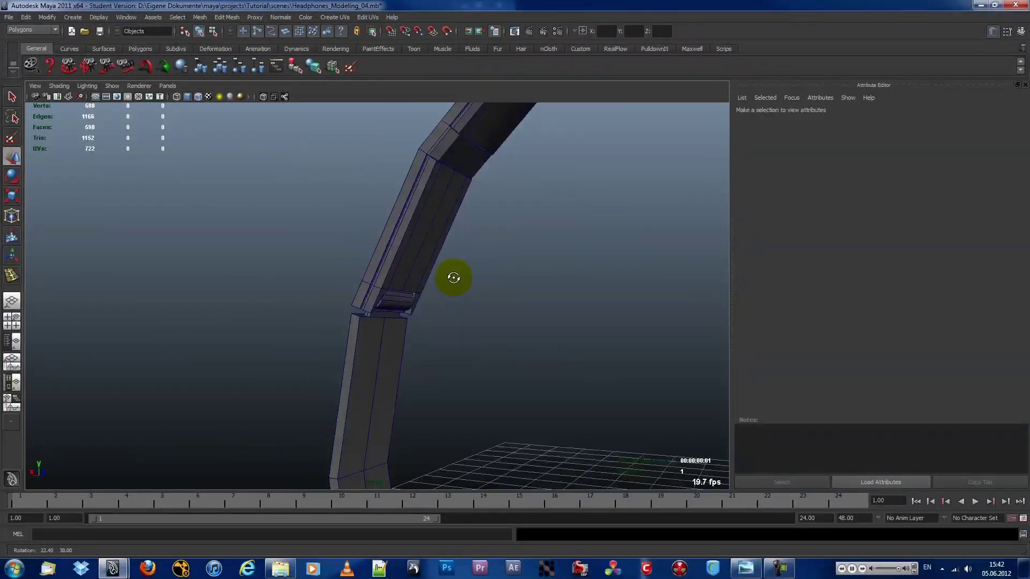
mouse_move(443, 313)
alt+mouse_down()
mouse_move(449, 322)
mouse_move(466, 305)
mouse_move(460, 288)
mouse_move(457, 298)
mouse_move(375, 213)
alt+mouse_up()
click(448, 322)
click(375, 214)
- Select faces along the lower slider bar and extrude them
mouse_move(400, 408)
alt+mouse_down()
mouse_move(352, 409)
mouse_move(380, 253)
mouse_move(264, 275)
mouse_move(302, 348)
alt+mouse_up()
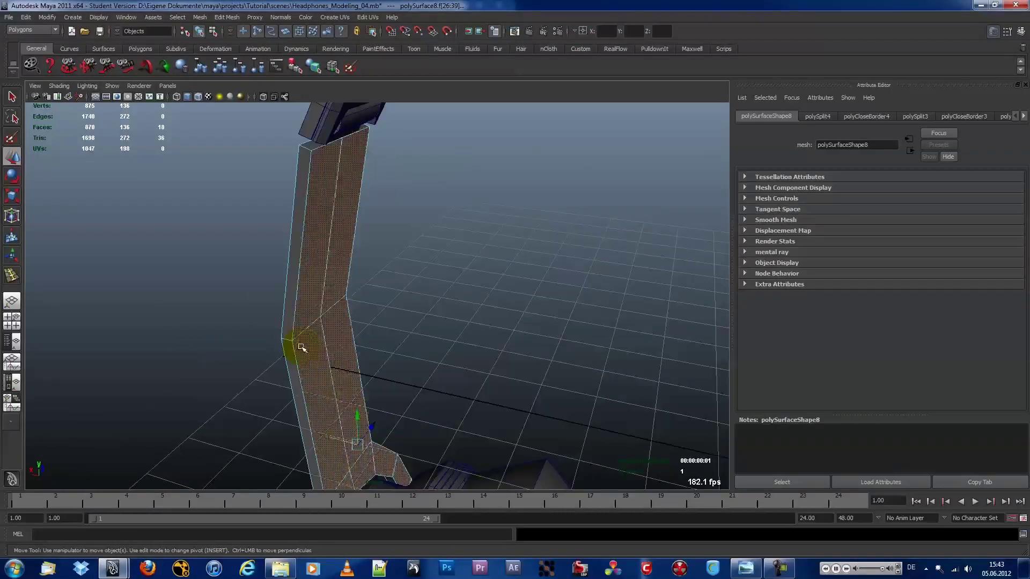
mouse_move(311, 116)
alt+mouse_down()
mouse_move(409, 223)
mouse_move(356, 292)
mouse_move(357, 201)
alt+mouse_up()
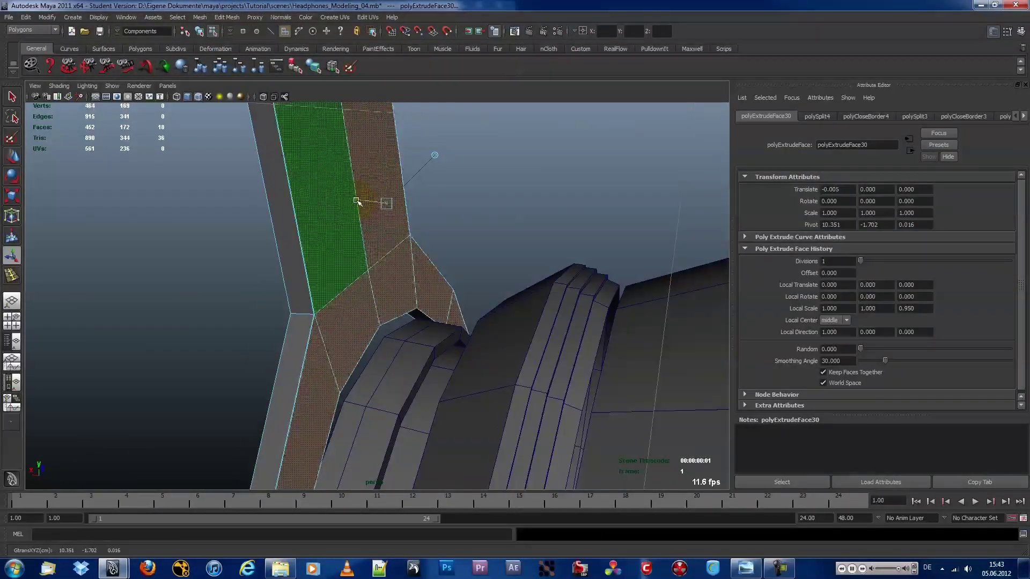
click(338, 366)
key(ctrl+e)
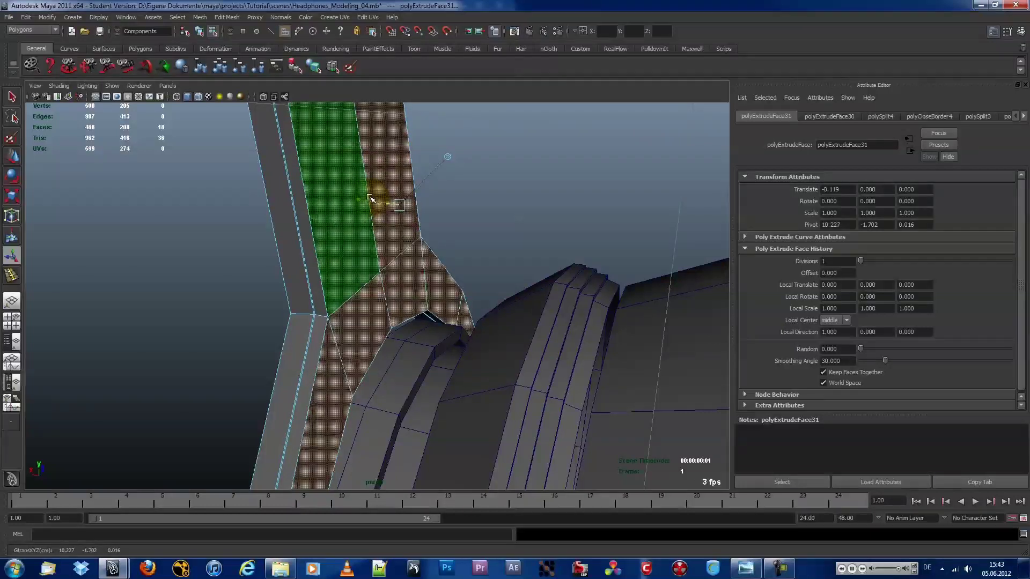
mouse_move(370, 199)
alt+mouse_down()
mouse_move(368, 225)
mouse_move(299, 305)
alt+mouse_up()
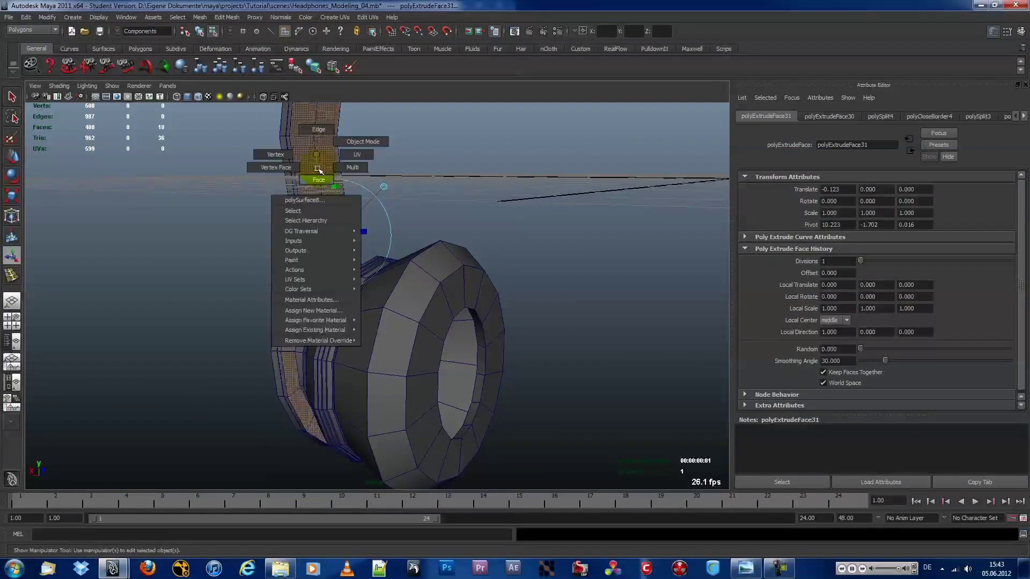
alt+drag(408, 400, 274, 214)
key(r)
- Select the faces at the band–cushion joint and delete them
mouse_move(223, 170)
alt+mouse_down()
mouse_move(384, 295)
mouse_move(384, 230)
alt+mouse_up()
scroll(374, 253, up, 3)
click(295, 330)
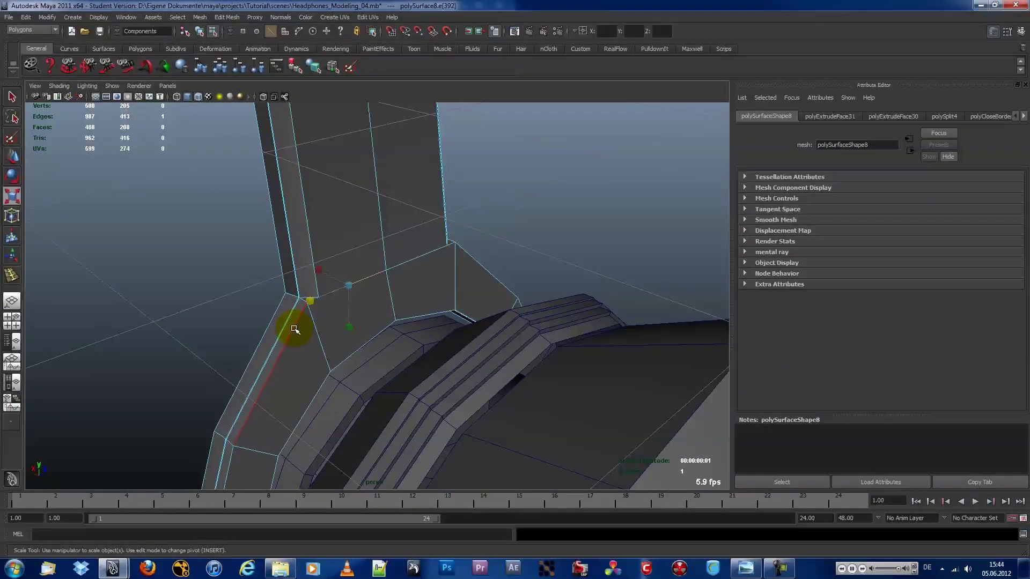
scroll(466, 263, down, 3)
alt+drag(460, 265, 380, 274)
mouse_move(315, 372)
alt+mouse_down()
mouse_move(276, 212)
mouse_move(166, 214)
mouse_move(191, 283)
mouse_move(198, 271)
mouse_move(381, 372)
mouse_move(462, 232)
mouse_move(435, 315)
mouse_move(404, 208)
alt+mouse_up()
right_drag(404, 208, 405, 223)
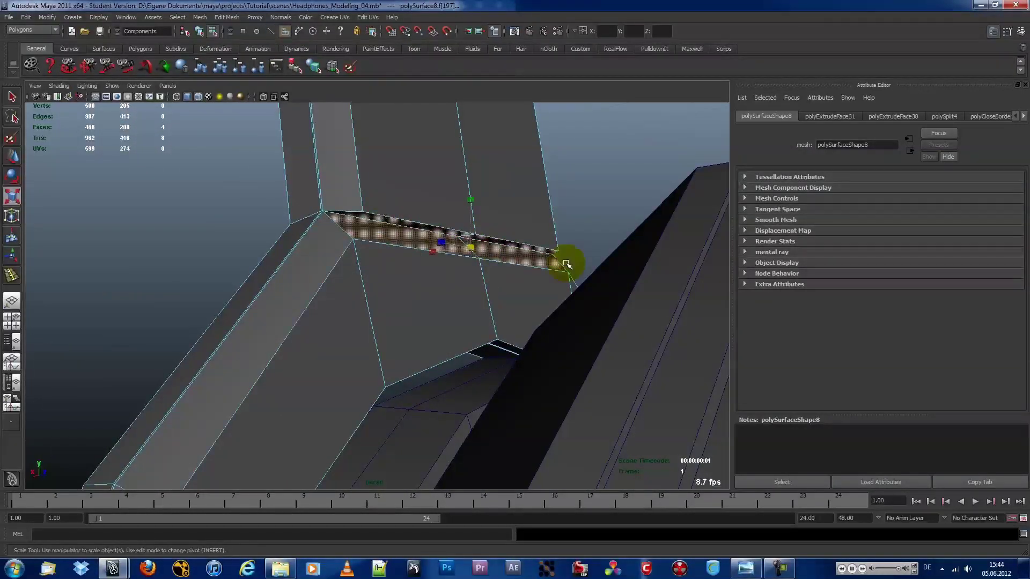
key(Delete)
- Move the joint vertices into place, then select the headband's right-half faces
key(w)
drag(361, 202, 357, 231)
mouse_move(479, 252)
alt+mouse_down()
mouse_move(428, 226)
mouse_move(398, 276)
alt+mouse_up()
right_drag(410, 184, 411, 184)
alt+drag(310, 269, 267, 271)
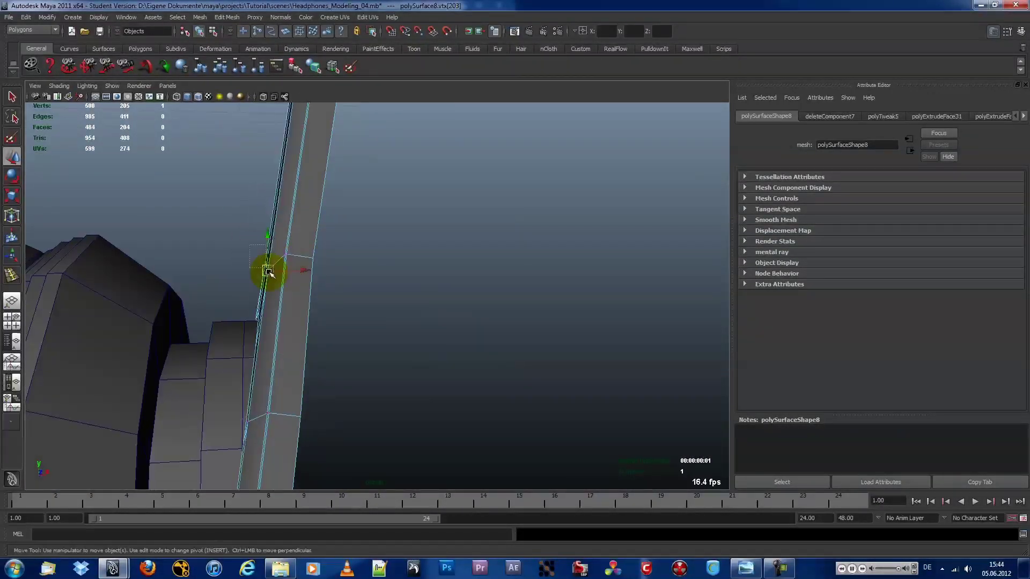
click(227, 18)
right_drag(460, 202, 490, 179)
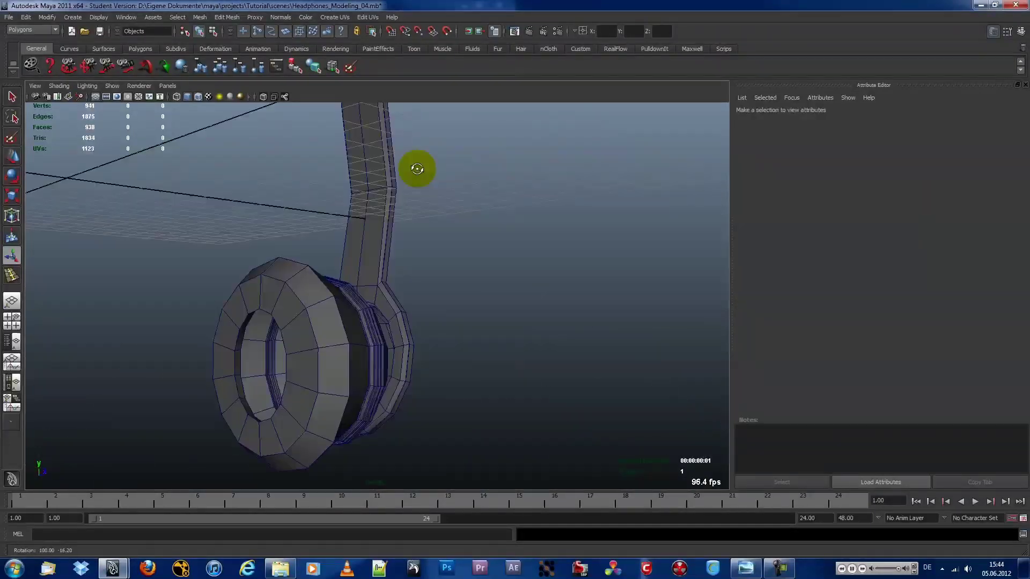
alt+drag(490, 179, 605, 188)
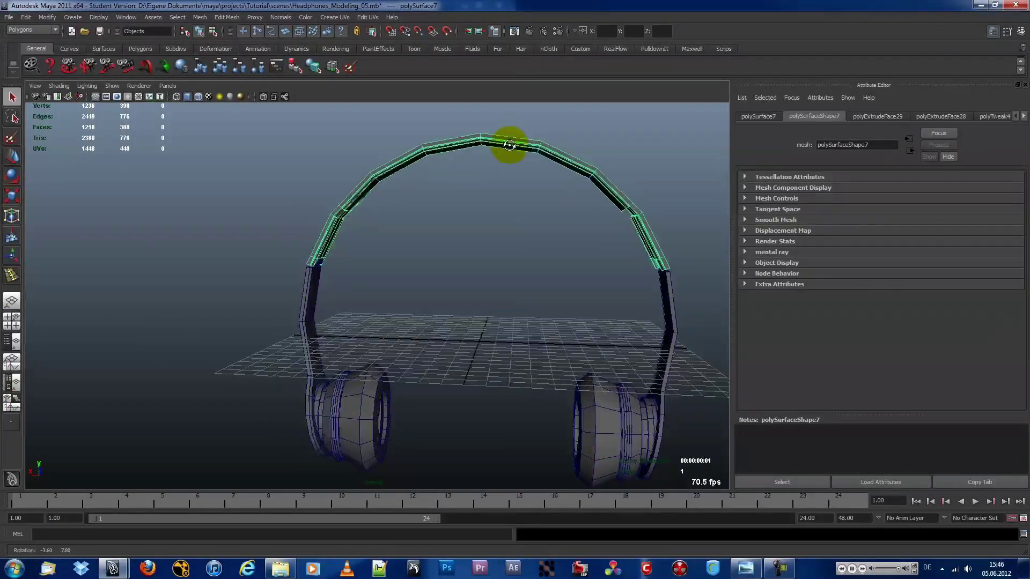
alt+drag(509, 145, 634, 260)
- Delete the headband's right-half faces and duplicate the left half with Scale X -1
right_drag(414, 126, 413, 126)
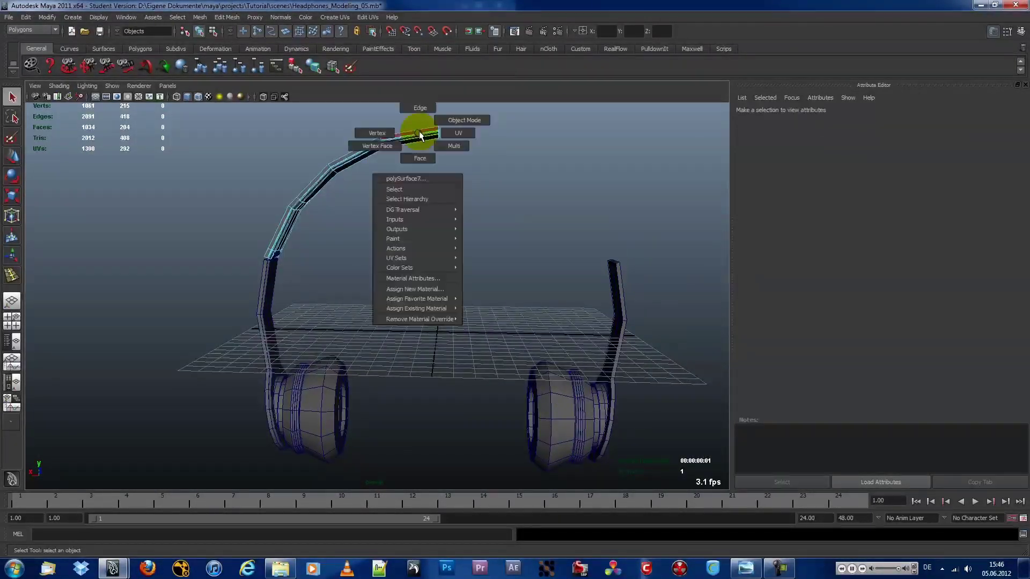
key(Delete)
click(69, 266)
mouse_move(356, 187)
alt+right_down()
mouse_move(479, 317)
mouse_move(461, 281)
alt+right_up()
key(w)
- Combine the two halves and merge the seam vertices with threshold 0.02
click(199, 17)
click(217, 38)
key(F9)
drag(440, 203, 472, 284)
click(227, 17)
click(300, 246)
alt+right_drag(647, 386, 651, 345)
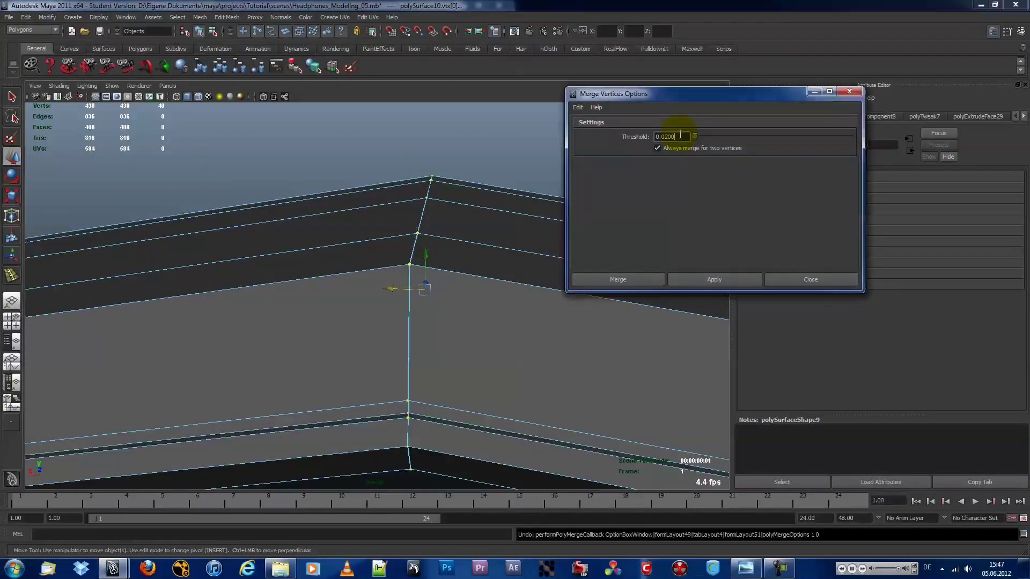
click(717, 282)
- Select the right side strip of the headband and delete it
click(571, 299)
alt+right_drag(570, 299, 529, 318)
alt+drag(529, 317, 697, 292)
mouse_move(697, 292)
alt+right_down()
mouse_move(339, 226)
mouse_move(464, 214)
alt+right_up()
alt+drag(464, 213, 483, 409)
click(483, 410)
key(Delete)
- Duplicate the left side strip with Scale X -1 to replace the right strip
click(218, 294)
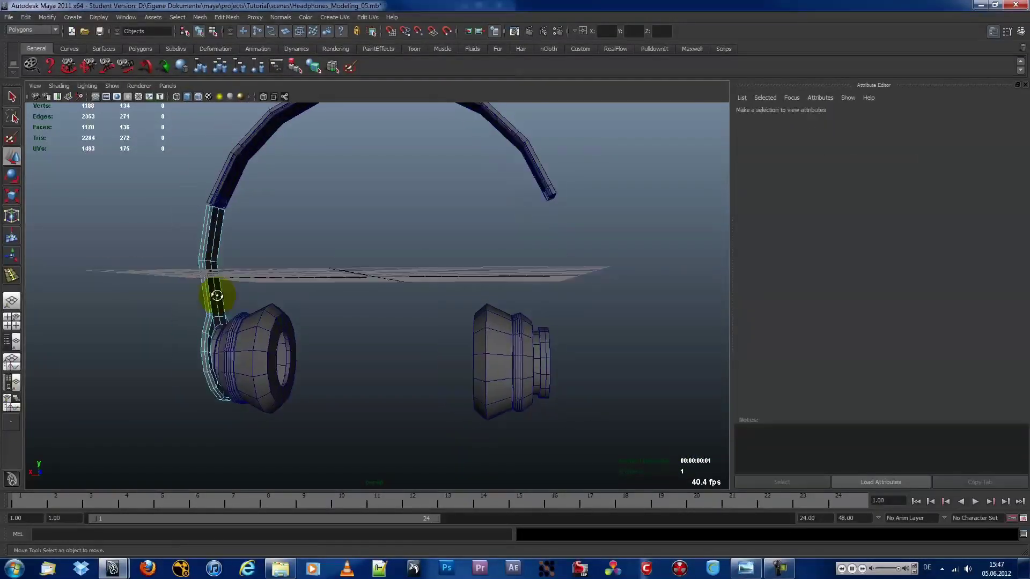
click(51, 22)
click(60, 225)
alt+drag(267, 281, 428, 279)
alt+right_drag(428, 278, 419, 386)
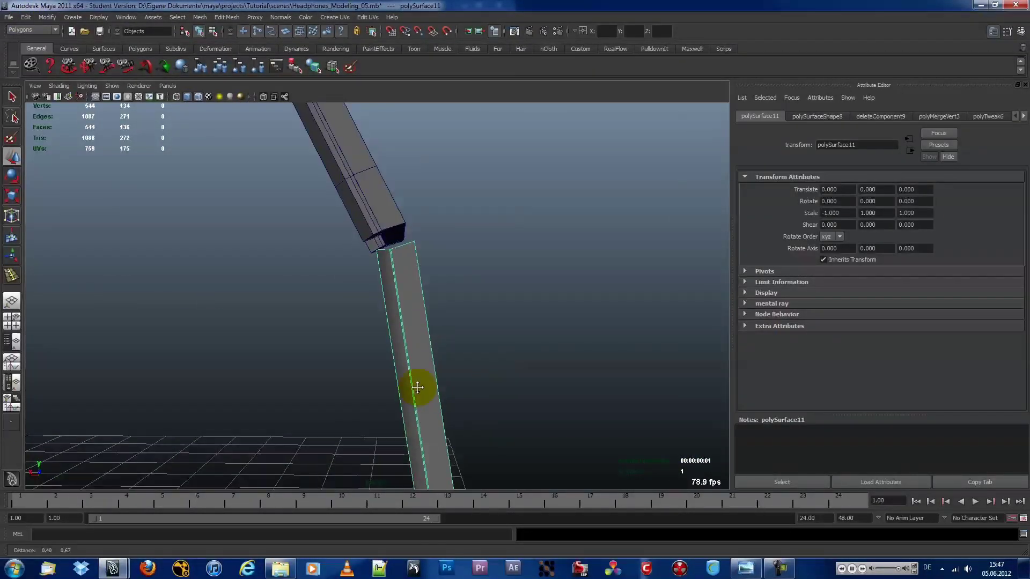
alt+middle_drag(419, 387, 108, 409)
alt+right_drag(148, 398, 517, 229)
click(517, 230)
mouse_move(517, 229)
alt+mouse_down()
mouse_move(554, 276)
mouse_move(527, 298)
alt+mouse_up()
alt+right_drag(527, 299, 511, 292)
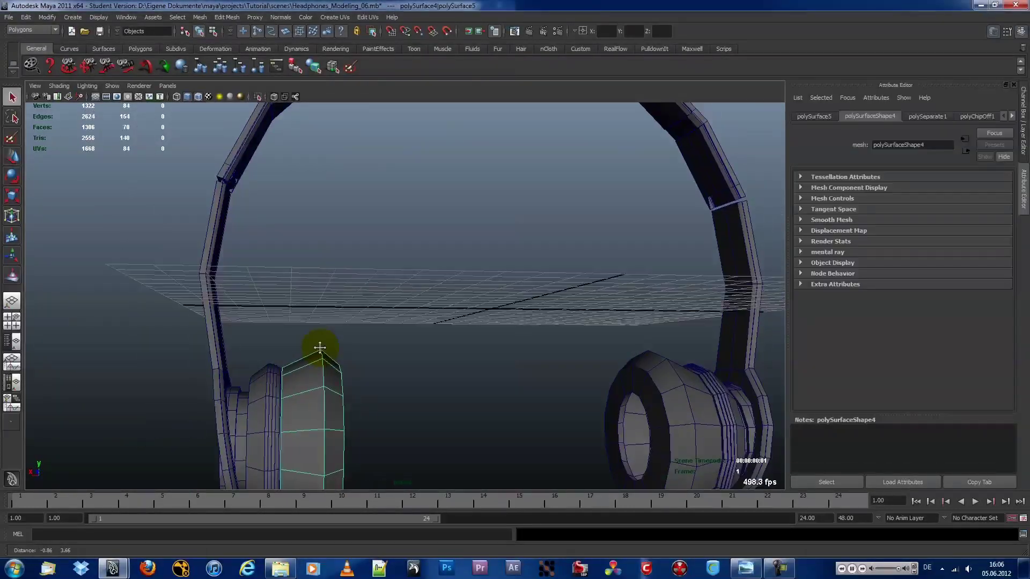
- Insert lengthwise edge loops along the headband arc with the Insert Edge Loop Tool
mouse_move(368, 246)
alt+mouse_down()
mouse_move(368, 275)
mouse_move(336, 285)
mouse_move(202, 259)
mouse_move(501, 237)
mouse_move(454, 268)
alt+mouse_up()
click(227, 16)
click(247, 97)
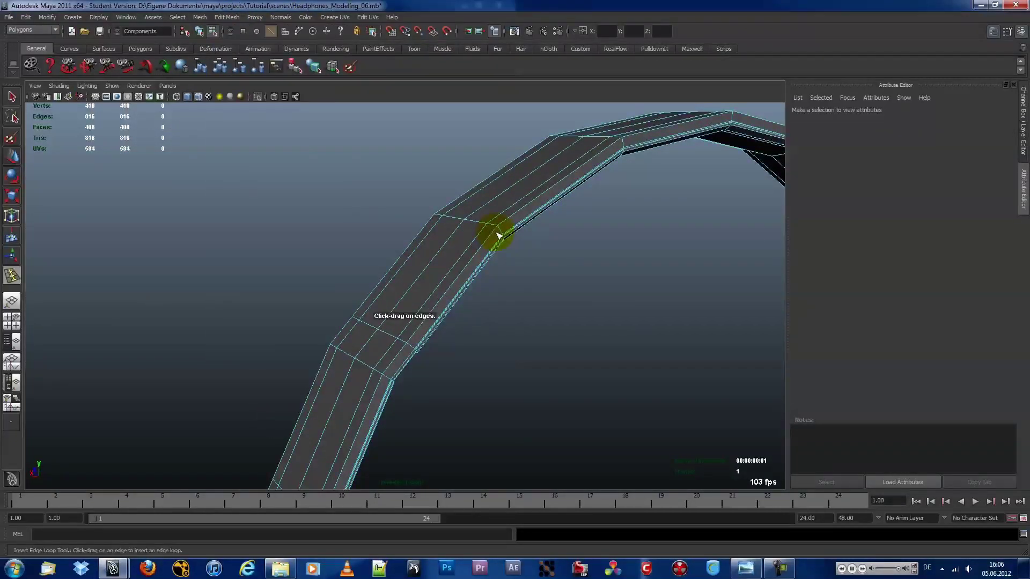
click(499, 228)
mouse_move(499, 228)
alt+mouse_down()
mouse_move(529, 242)
mouse_move(564, 203)
mouse_move(616, 216)
mouse_move(471, 195)
mouse_move(384, 261)
alt+mouse_up()
scroll(494, 285, up, 3)
mouse_move(497, 240)
alt+mouse_down()
mouse_move(432, 230)
mouse_move(589, 288)
mouse_move(604, 271)
mouse_move(568, 289)
alt+mouse_up()
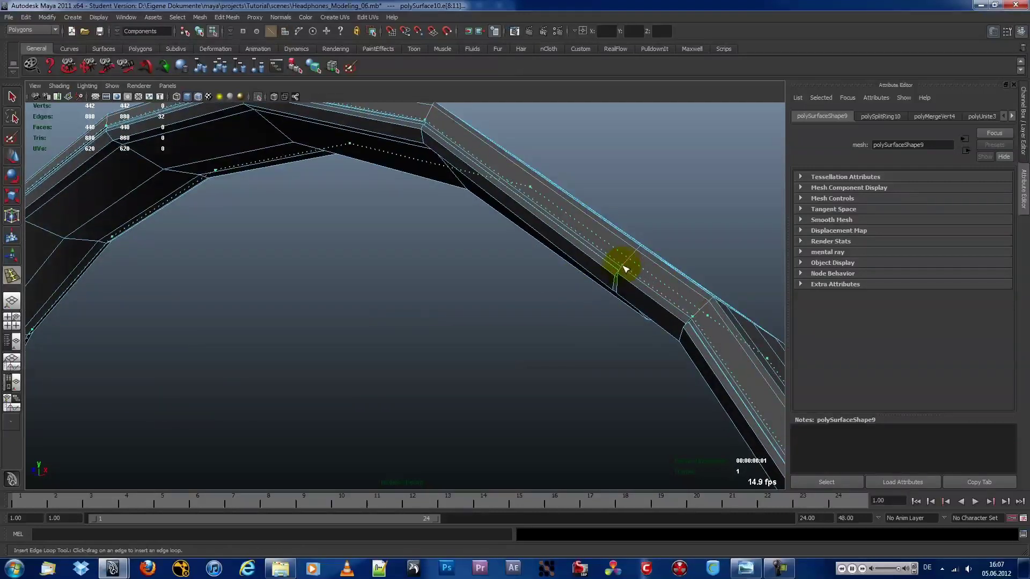
mouse_move(649, 278)
alt+mouse_down()
mouse_move(614, 253)
mouse_move(481, 285)
mouse_move(538, 253)
mouse_move(527, 279)
mouse_move(575, 241)
alt+mouse_up()
- Exit the loop tool and review the headband arch, now at 472 faces
key(w)
click(675, 184)
mouse_move(674, 184)
alt+mouse_down()
mouse_move(683, 253)
mouse_move(536, 228)
mouse_move(575, 310)
mouse_move(483, 202)
mouse_move(448, 120)
mouse_move(569, 297)
alt+mouse_up()
mouse_move(696, 316)
alt+mouse_down()
mouse_move(690, 287)
mouse_move(478, 253)
mouse_move(418, 265)
mouse_move(447, 264)
mouse_move(568, 341)
mouse_move(472, 306)
mouse_move(457, 334)
alt+mouse_up()
click(447, 264)
click(568, 341)
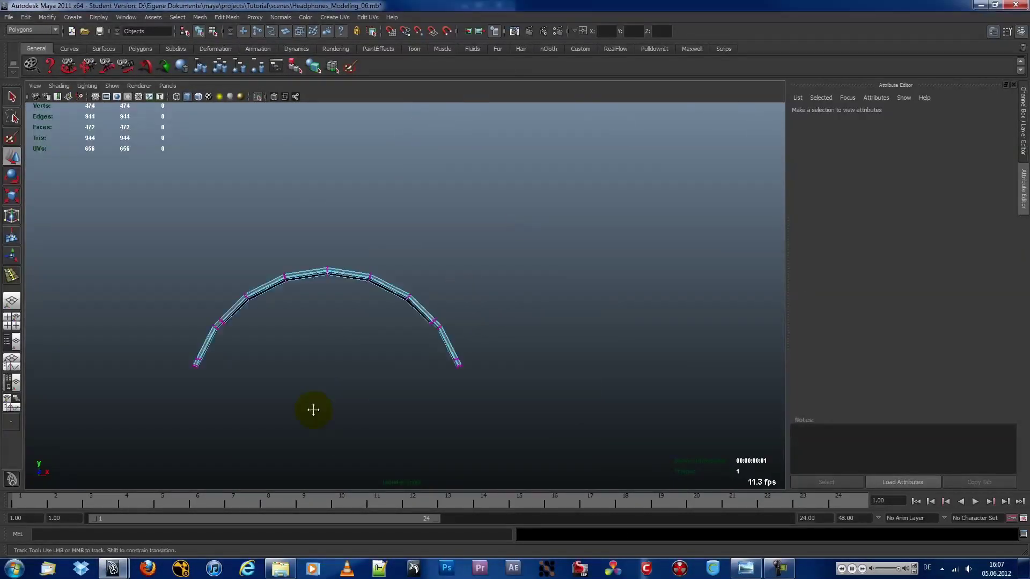
- Select the headband mesh and zoom onto the end of its strip
alt+right_drag(314, 410, 437, 288)
drag(438, 287, 485, 328)
key(w)
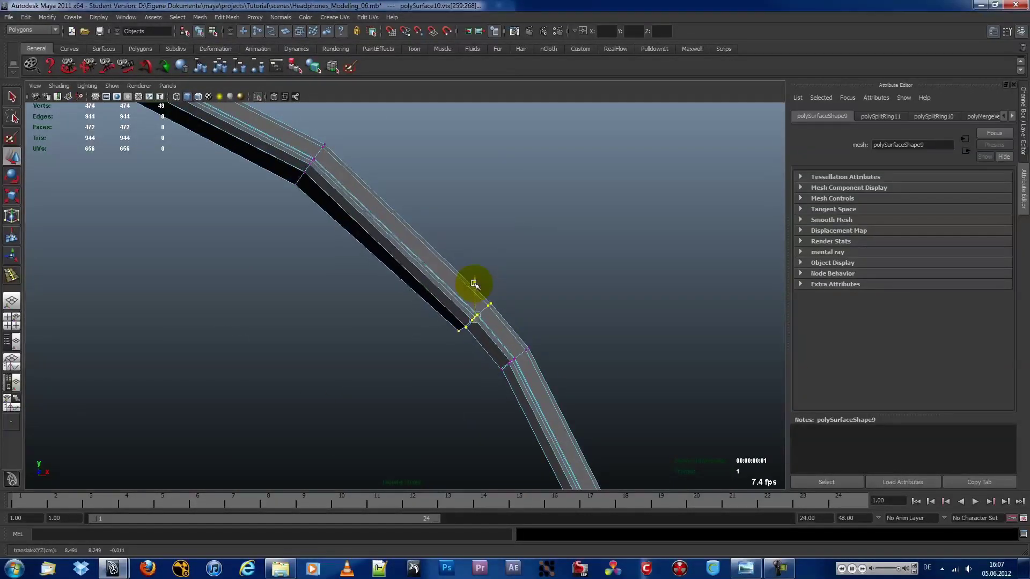
alt+drag(474, 283, 603, 280)
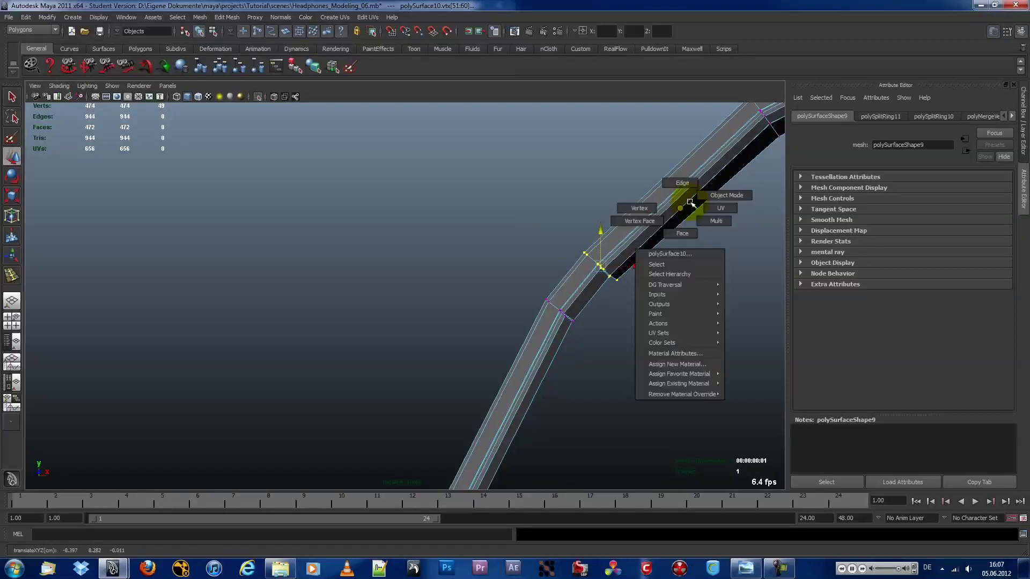
right_drag(690, 203, 727, 195)
alt+drag(727, 195, 541, 257)
click(570, 202)
mouse_move(571, 202)
alt+mouse_down()
mouse_move(591, 226)
mouse_move(398, 258)
alt+mouse_up()
alt+right_drag(398, 257, 462, 267)
scroll(462, 267, up, 3)
- Insert edge loops near both ends of the headband strip and at one bend
click(227, 17)
click(247, 97)
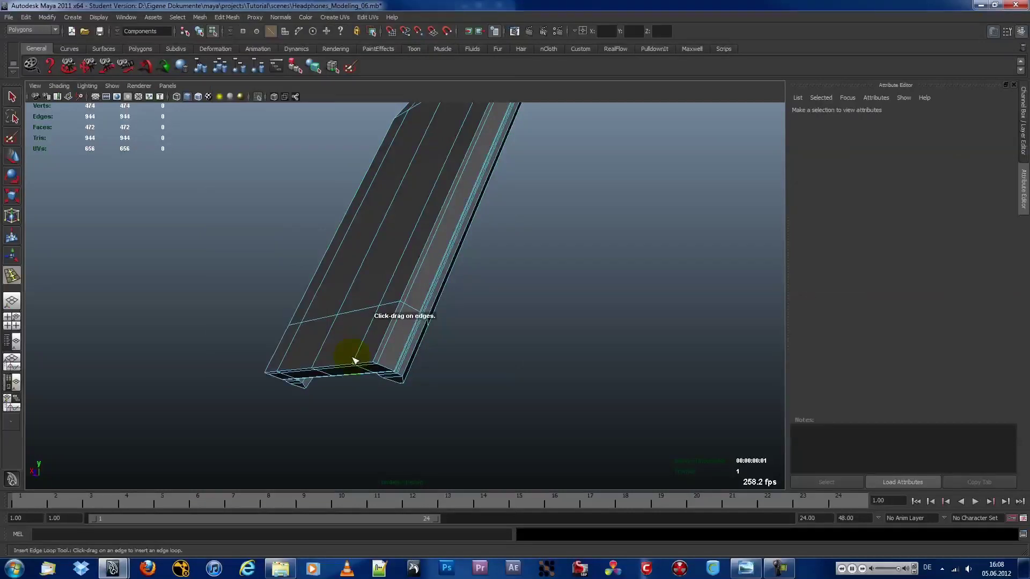
drag(374, 361, 374, 361)
alt+drag(375, 361, 205, 329)
mouse_move(206, 328)
alt+mouse_down()
mouse_move(528, 368)
mouse_move(643, 346)
alt+mouse_up()
drag(642, 346, 642, 346)
alt+drag(640, 354, 644, 292)
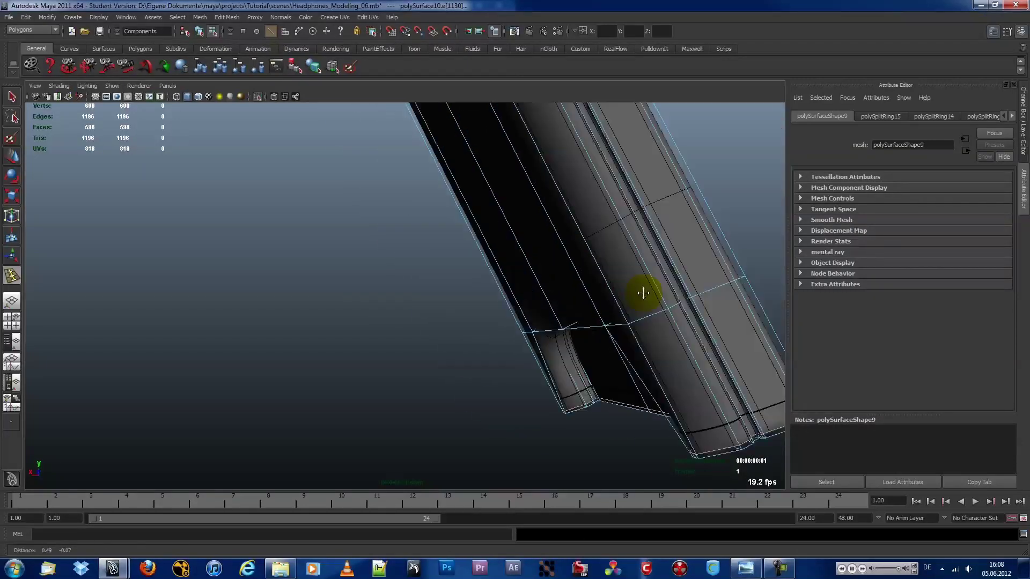
click(621, 317)
mouse_move(625, 370)
alt+right_down()
mouse_move(587, 280)
mouse_move(605, 285)
alt+right_up()
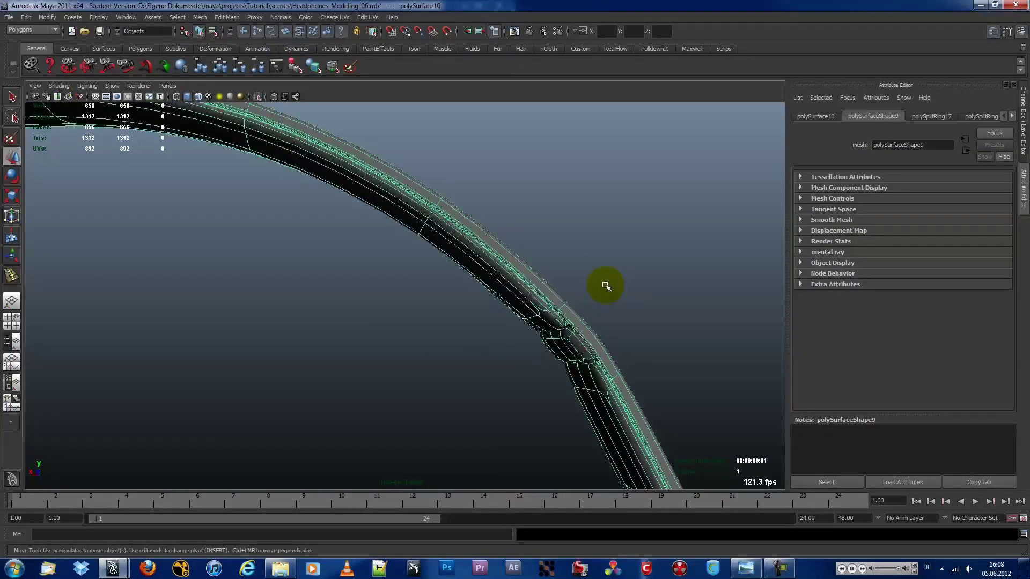
- Leave the loop tool, reselect the headband and zoom in on another bend
key(w)
click(564, 322)
alt+right_drag(564, 322, 661, 306)
alt+drag(662, 305, 561, 299)
click(570, 299)
alt+right_drag(561, 299, 524, 281)
- Add two more support edge loops across the band beside the bend
click(227, 17)
click(249, 93)
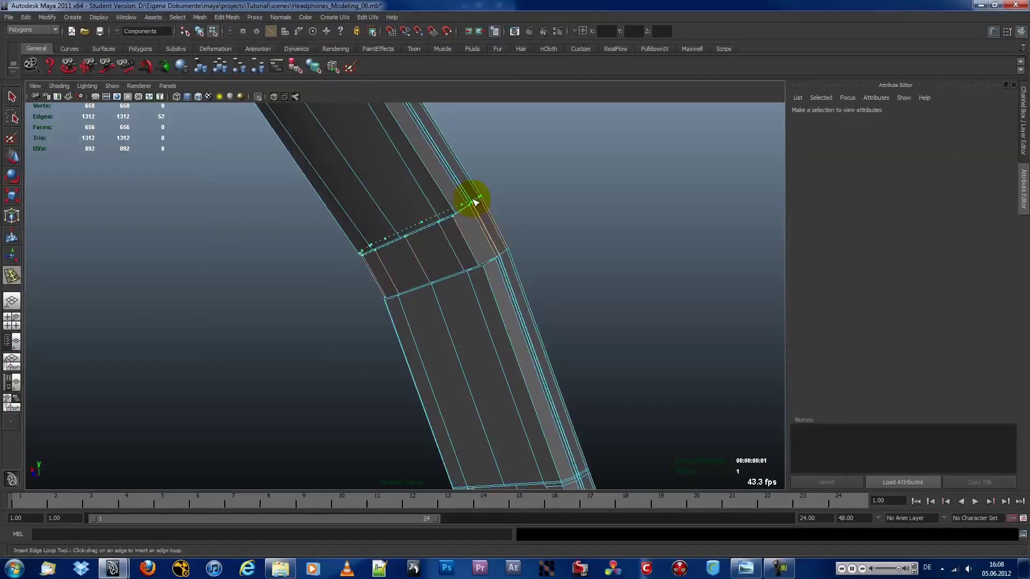
drag(497, 255, 499, 258)
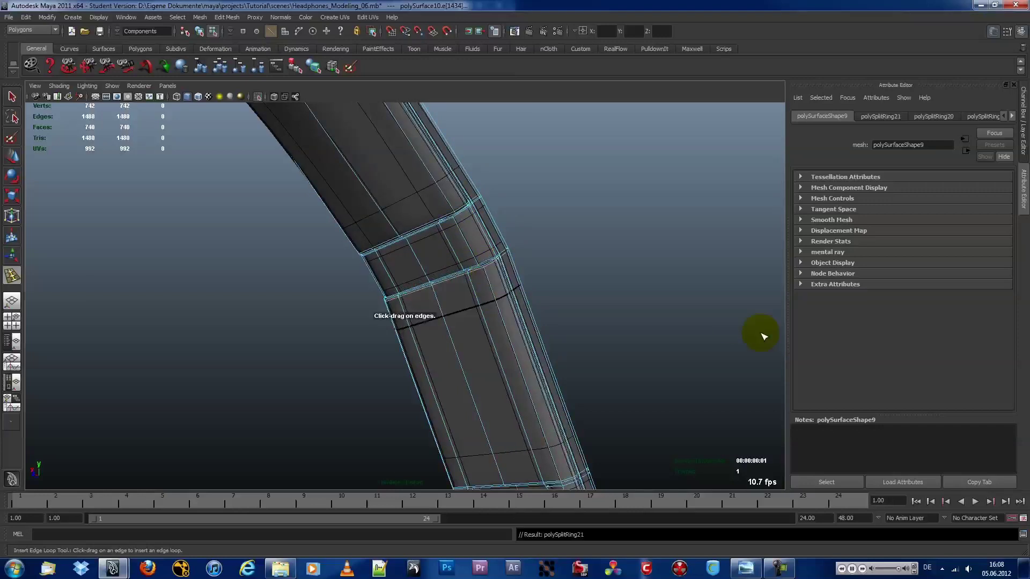
click(592, 230)
alt+right_drag(592, 230, 504, 229)
alt+drag(504, 230, 653, 249)
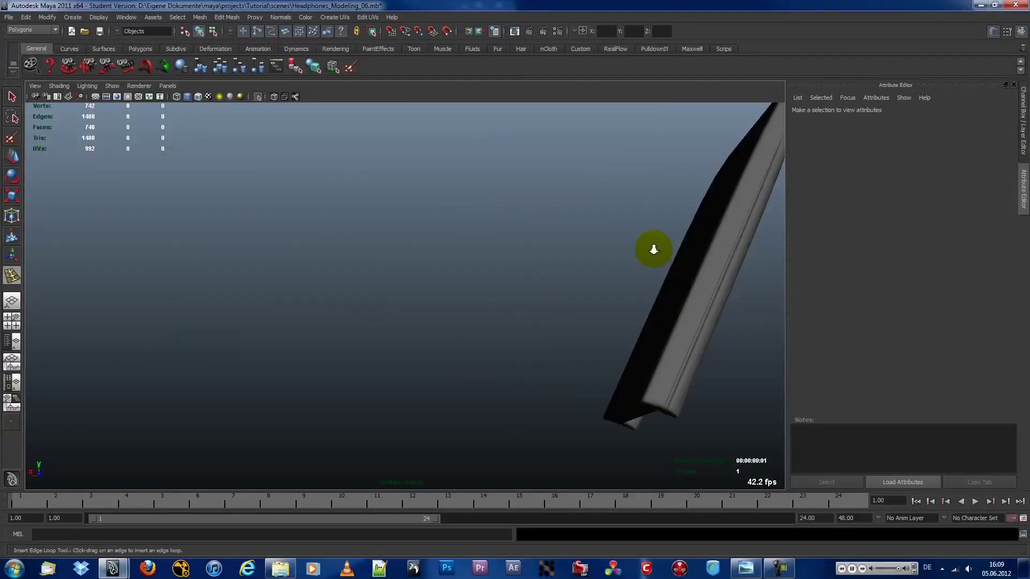
alt+right_drag(653, 248, 483, 276)
drag(384, 233, 382, 223)
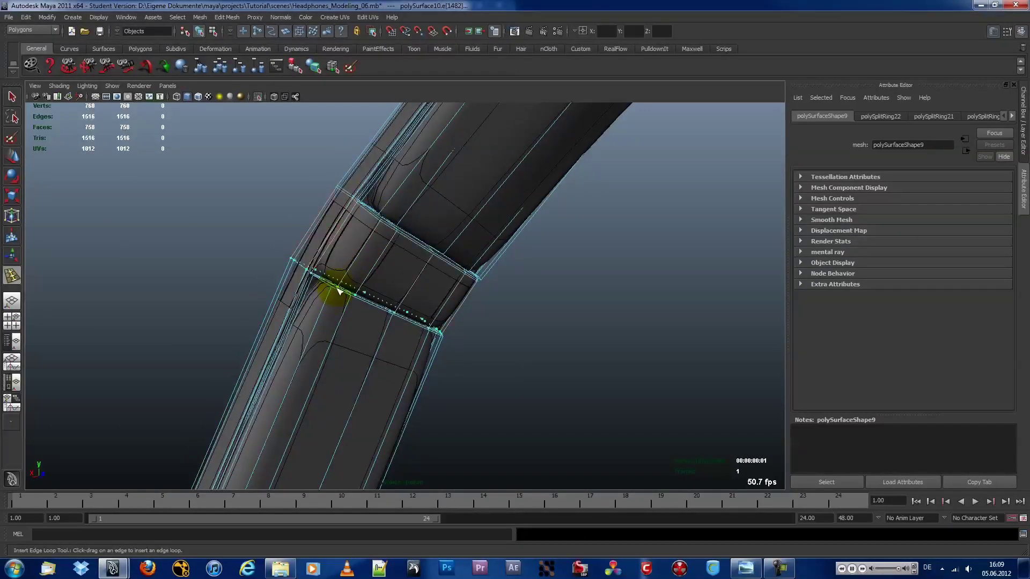
scroll(471, 194, down, 10)
click(467, 294)
scroll(585, 303, down, 3)
- Select the headband mesh and switch to edge selection
click(585, 265)
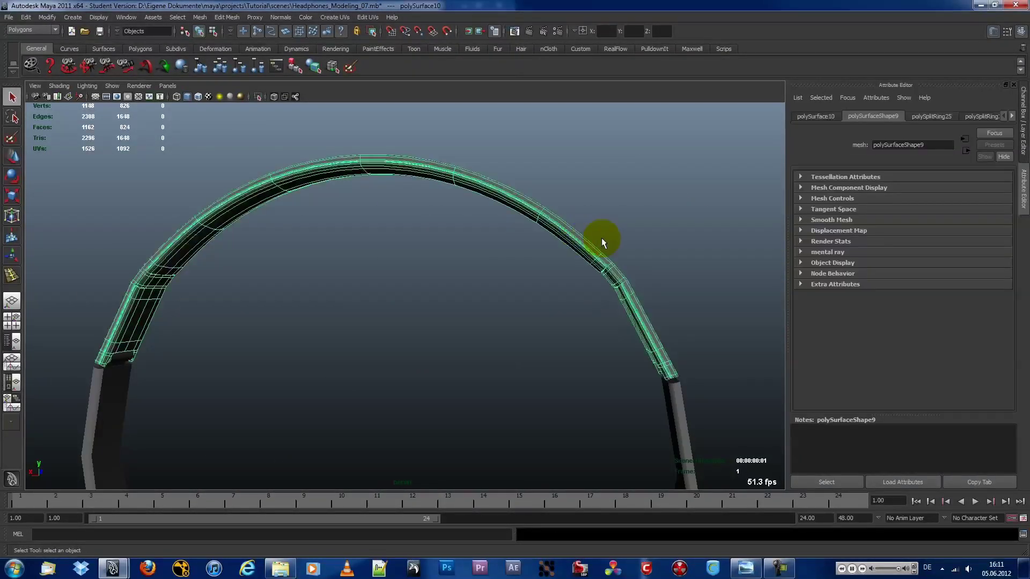
alt+drag(595, 234, 423, 259)
mouse_move(424, 259)
alt+right_down()
mouse_move(686, 236)
mouse_move(667, 218)
mouse_move(683, 241)
mouse_move(646, 230)
alt+right_up()
click(562, 248)
click(667, 219)
right_drag(481, 243, 482, 228)
- Select an entire edge loop on the headband and delete it with Delete Edge/Vertex
double_click(365, 277)
mouse_move(365, 277)
alt+mouse_down()
mouse_move(547, 264)
mouse_move(414, 284)
alt+mouse_up()
alt+middle_drag(414, 283, 392, 318)
mouse_move(393, 318)
alt+mouse_down()
mouse_move(211, 295)
mouse_move(529, 363)
alt+mouse_up()
alt+right_drag(529, 363, 368, 304)
mouse_move(368, 304)
alt+mouse_down()
mouse_move(517, 320)
mouse_move(402, 310)
alt+mouse_up()
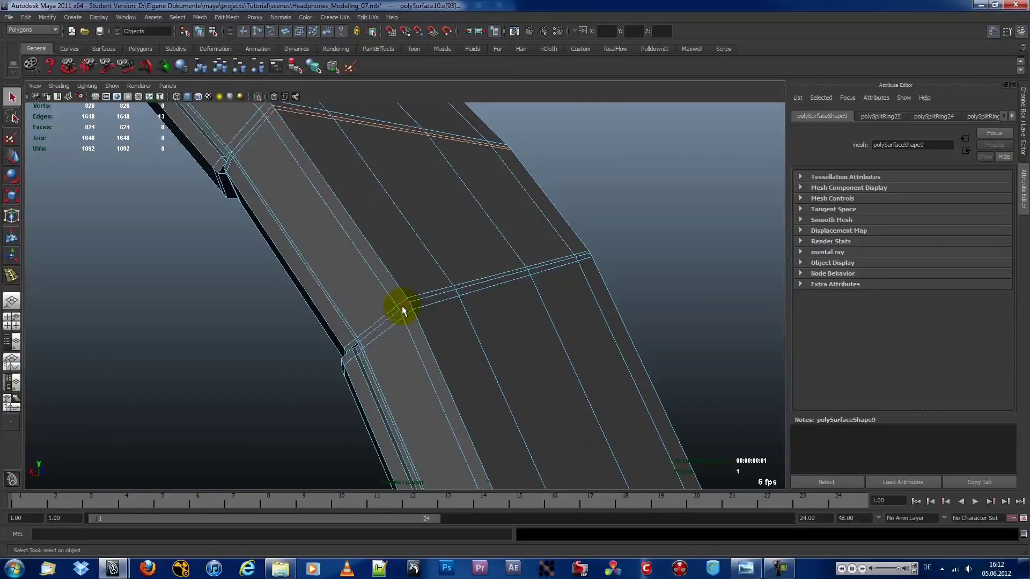
alt+drag(466, 287, 507, 308)
mouse_move(623, 313)
alt+mouse_down()
mouse_move(460, 295)
mouse_move(490, 289)
mouse_move(552, 246)
mouse_move(595, 292)
mouse_move(720, 281)
mouse_move(593, 260)
mouse_move(568, 269)
mouse_move(354, 59)
alt+mouse_up()
click(227, 17)
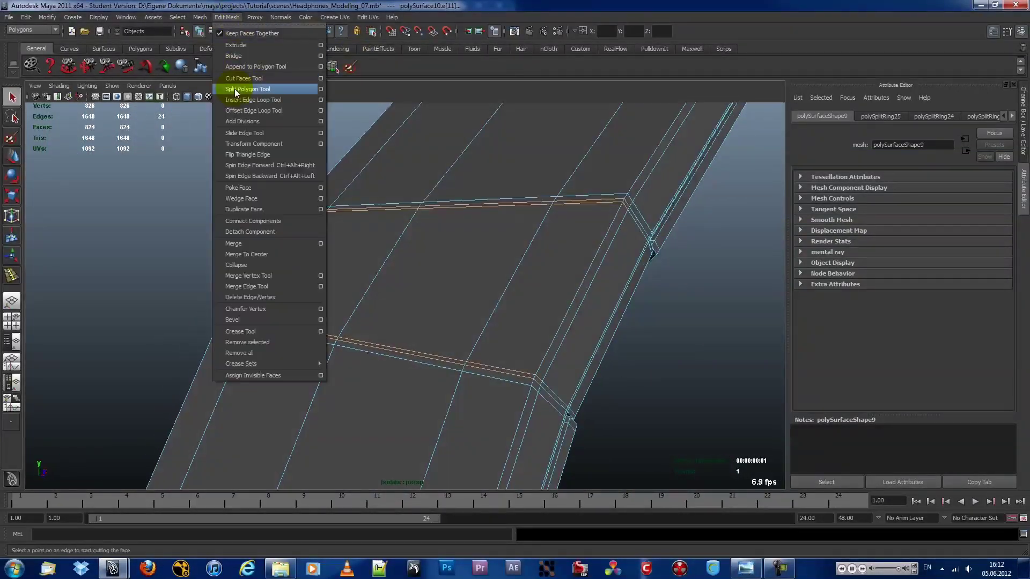
click(260, 296)
mouse_move(259, 296)
alt+mouse_down()
mouse_move(485, 268)
mouse_move(410, 271)
mouse_move(536, 304)
mouse_move(520, 320)
alt+mouse_up()
click(520, 320)
- Reselect the headband in edge mode and pick a second edge loop
mouse_move(552, 361)
alt+mouse_down()
mouse_move(416, 364)
mouse_move(559, 359)
mouse_move(551, 380)
mouse_move(543, 359)
alt+mouse_up()
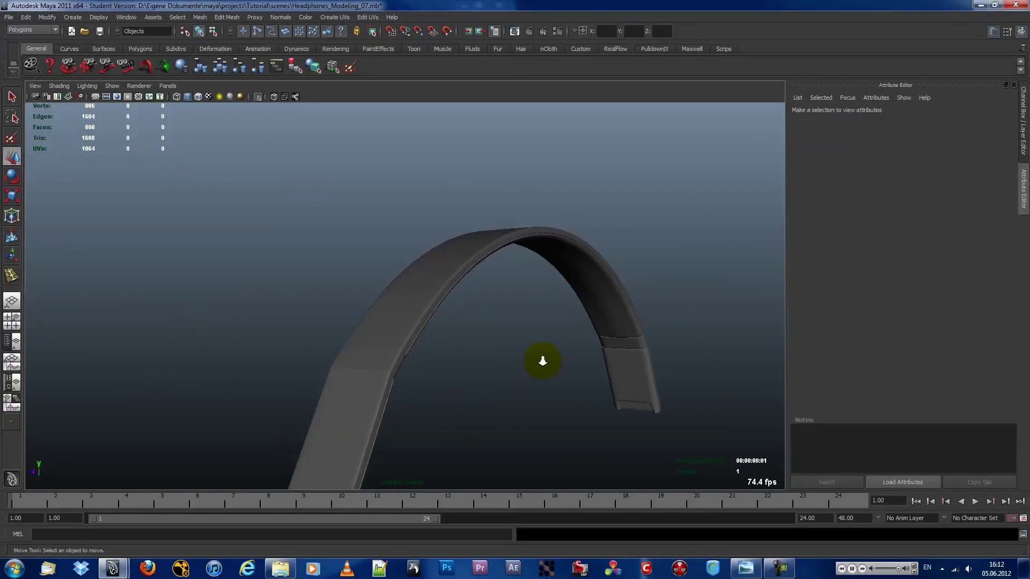
click(457, 297)
scroll(581, 333, up, 3)
right_drag(587, 274, 589, 250)
click(494, 390)
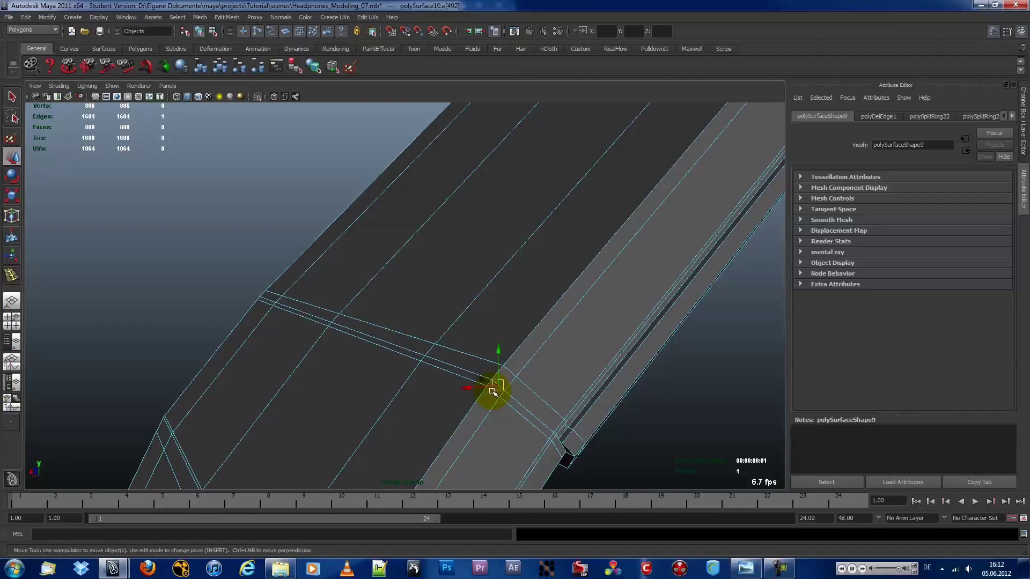
mouse_move(307, 320)
alt+mouse_down()
mouse_move(414, 338)
mouse_move(404, 352)
alt+mouse_up()
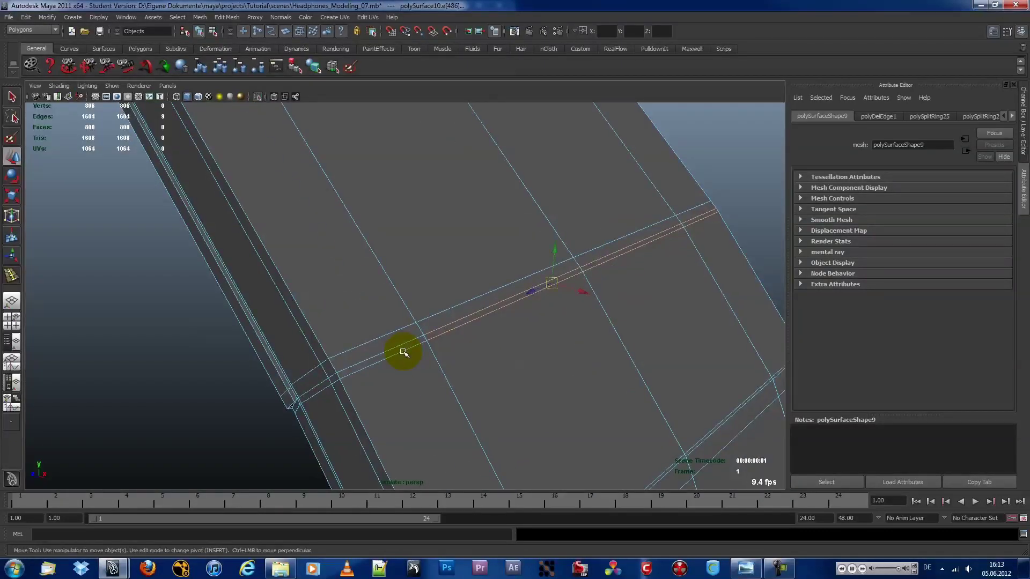
alt+drag(334, 377, 384, 346)
click(413, 333)
mouse_move(547, 281)
alt+mouse_down()
mouse_move(507, 260)
mouse_move(322, 230)
mouse_move(355, 370)
mouse_move(436, 416)
mouse_move(345, 406)
mouse_move(395, 401)
mouse_move(339, 457)
alt+mouse_up()
- Delete the second edge loop in wireframe, then return to smooth shading
key(4)
click(227, 17)
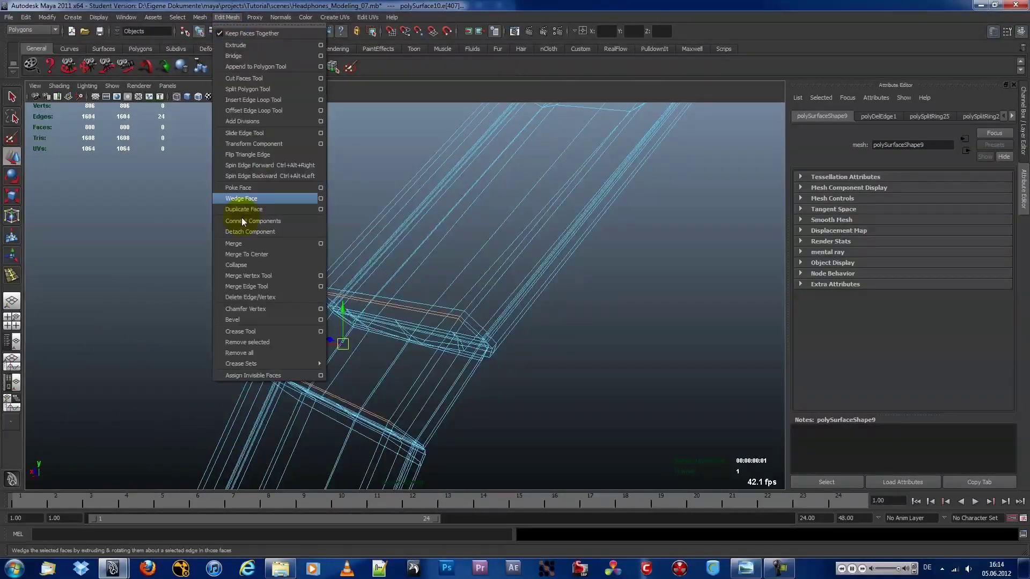
click(241, 211)
click(484, 205)
mouse_move(483, 205)
alt+mouse_down()
mouse_move(598, 241)
mouse_move(659, 376)
alt+mouse_up()
key(5)
- Turn off Isolate Select so the full headphones are visible again
click(499, 309)
click(112, 85)
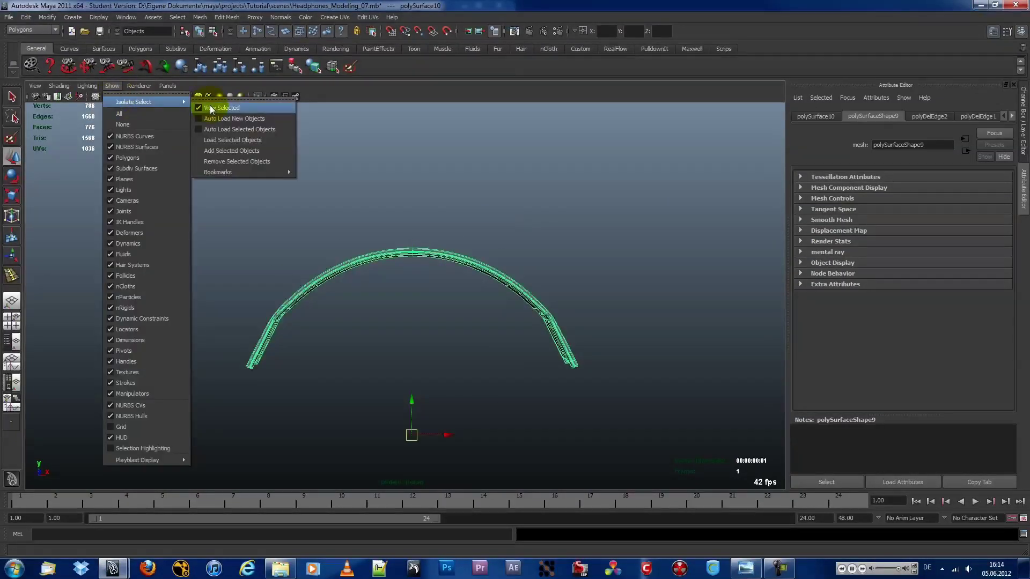
click(230, 105)
click(372, 352)
mouse_move(373, 352)
alt+mouse_down()
mouse_move(368, 323)
mouse_move(588, 333)
mouse_move(375, 373)
alt+mouse_up()
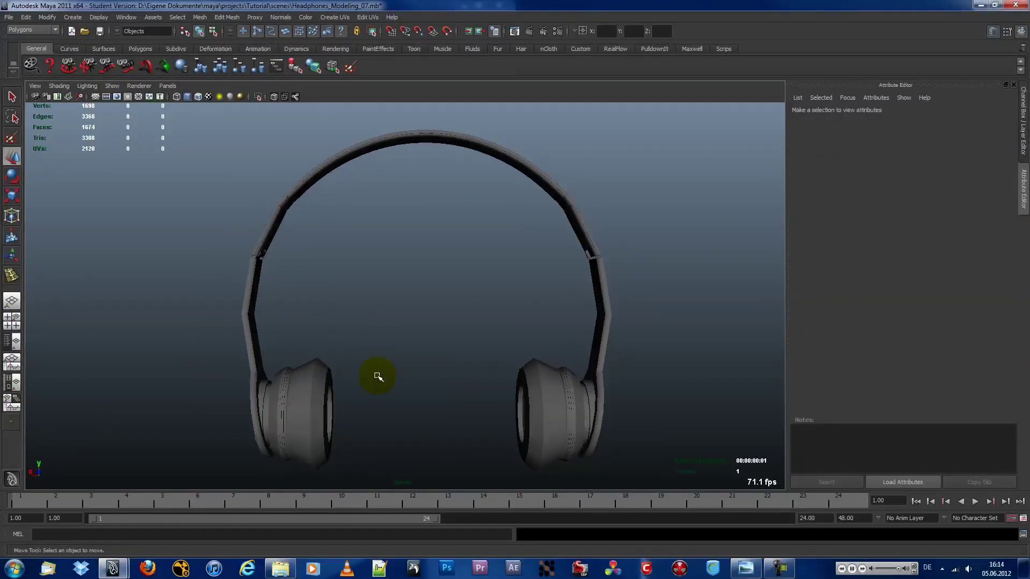
- Select the left side strip and activate the Insert Edge Loop Tool
click(268, 338)
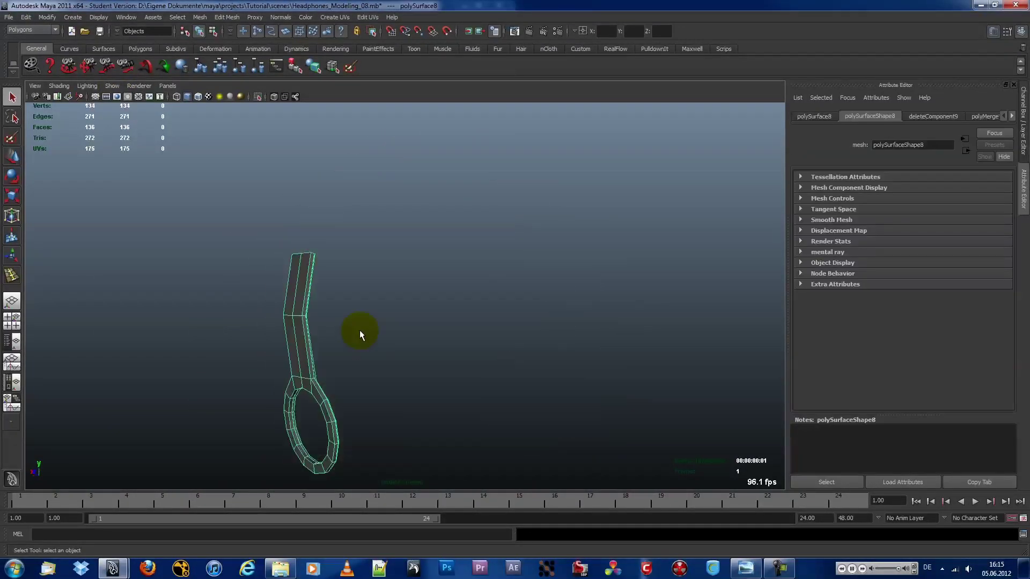
alt+drag(359, 333, 519, 322)
scroll(523, 333, up, 3)
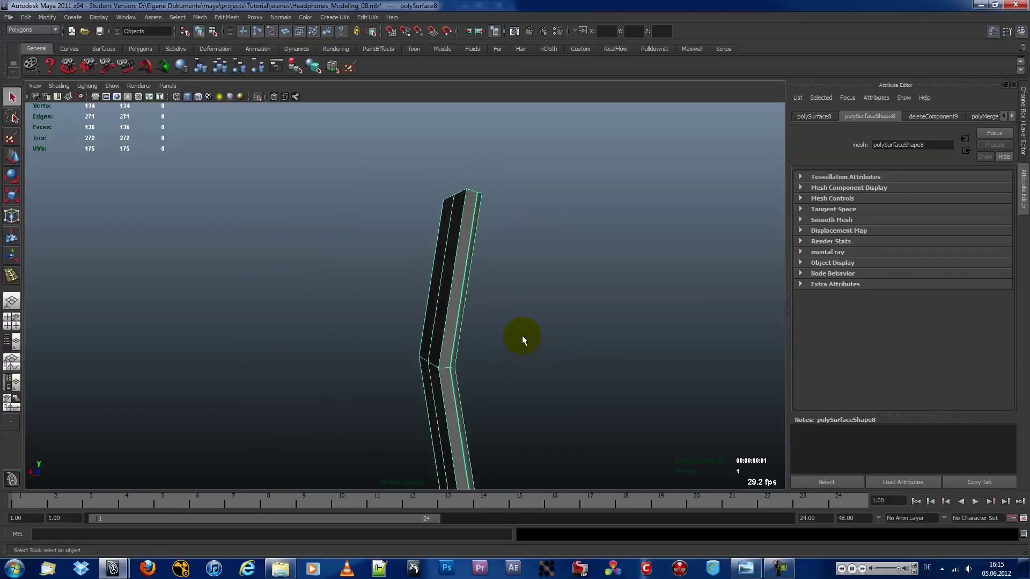
click(227, 16)
click(241, 95)
alt+drag(524, 169, 483, 244)
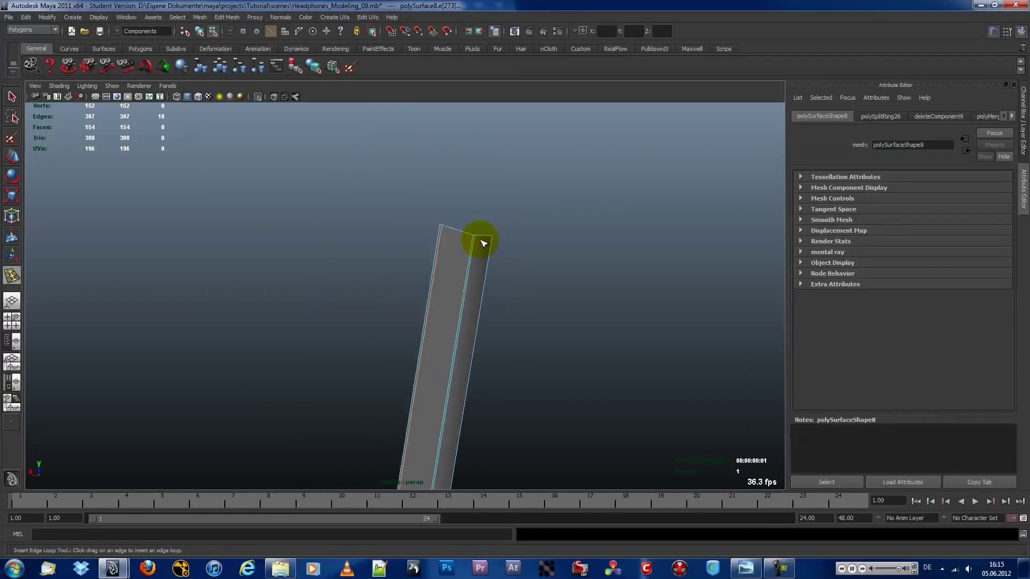
alt+drag(454, 203, 437, 229)
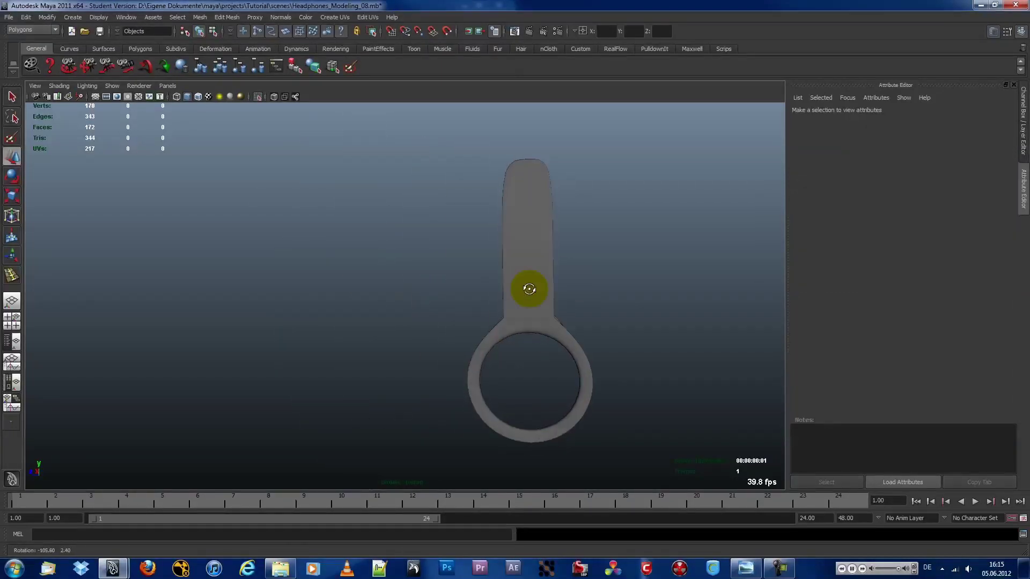
click(501, 288)
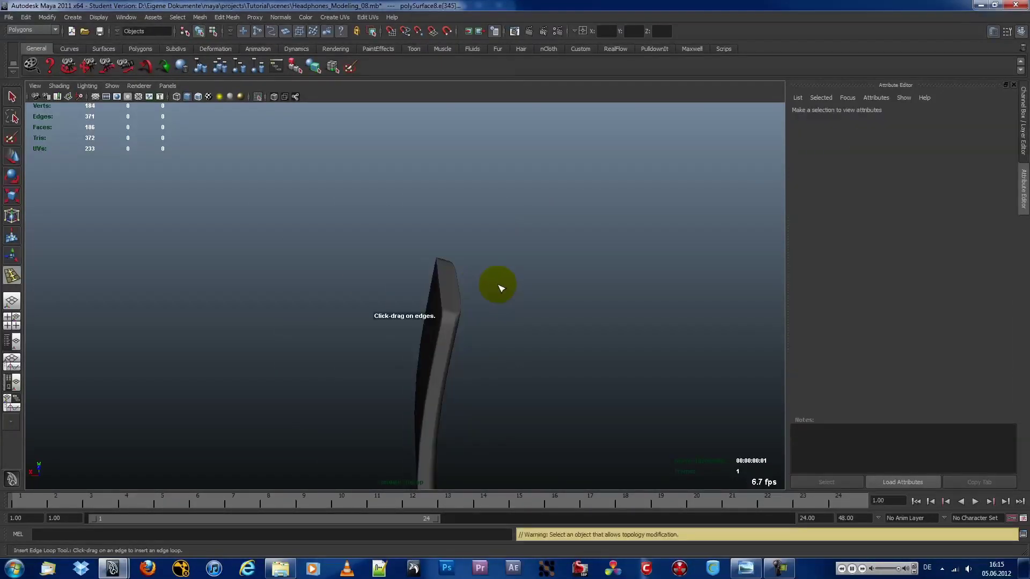
scroll(483, 263, up, 5)
- Insert an edge loop around the headband ring and inspect the band
click(422, 244)
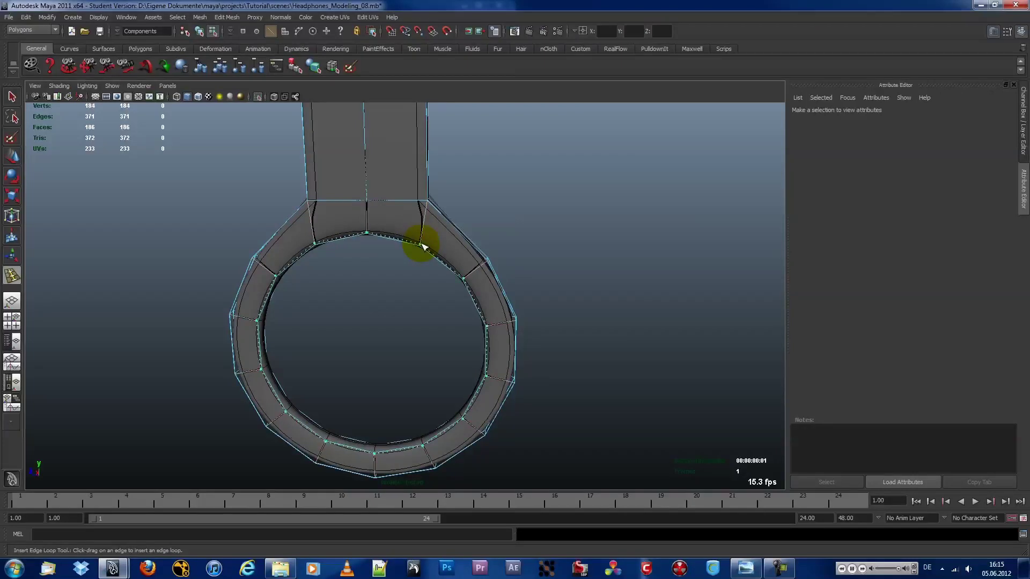
click(423, 244)
alt+drag(422, 244, 300, 265)
click(567, 211)
mouse_move(567, 211)
alt+mouse_down()
mouse_move(568, 269)
mouse_move(454, 247)
mouse_move(315, 245)
alt+mouse_up()
click(492, 199)
mouse_move(471, 211)
alt+mouse_down()
mouse_move(402, 425)
mouse_move(288, 444)
mouse_move(443, 410)
mouse_move(524, 421)
mouse_move(453, 331)
mouse_move(389, 172)
mouse_move(378, 193)
mouse_move(421, 166)
mouse_move(554, 310)
mouse_move(699, 172)
mouse_move(526, 263)
alt+mouse_up()
click(554, 311)
mouse_move(526, 262)
alt+right_down()
mouse_move(408, 244)
mouse_move(609, 294)
alt+right_up()
alt+drag(608, 294, 444, 272)
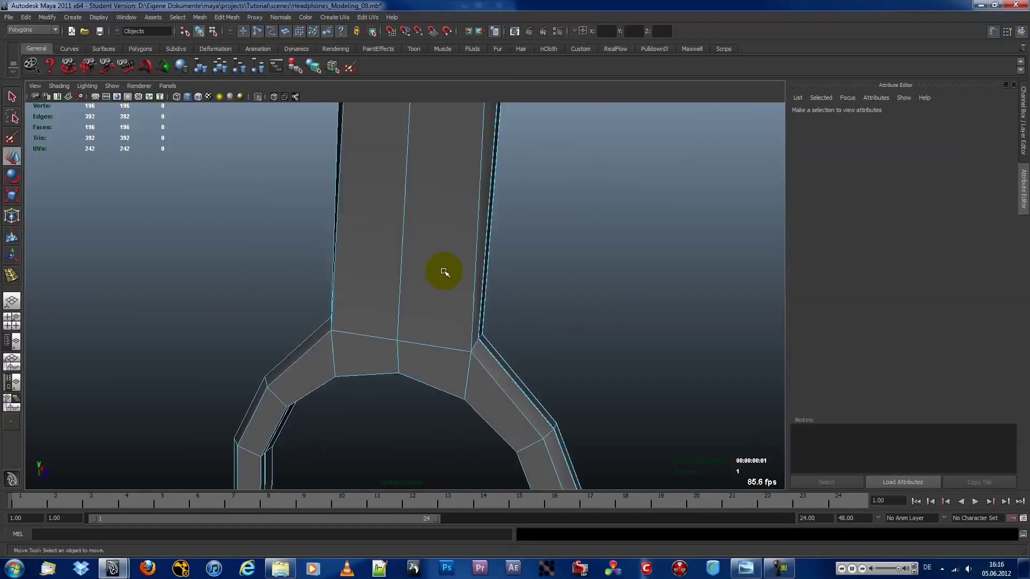
alt+drag(548, 228, 678, 355)
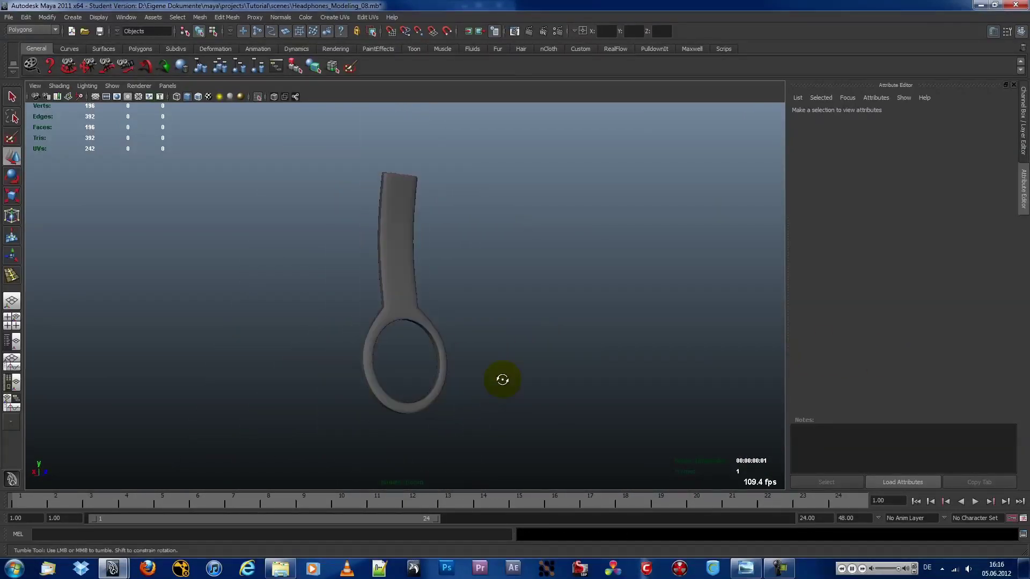
- Show all headphone parts again and turn off Wireframe on Shaded
click(113, 86)
click(217, 107)
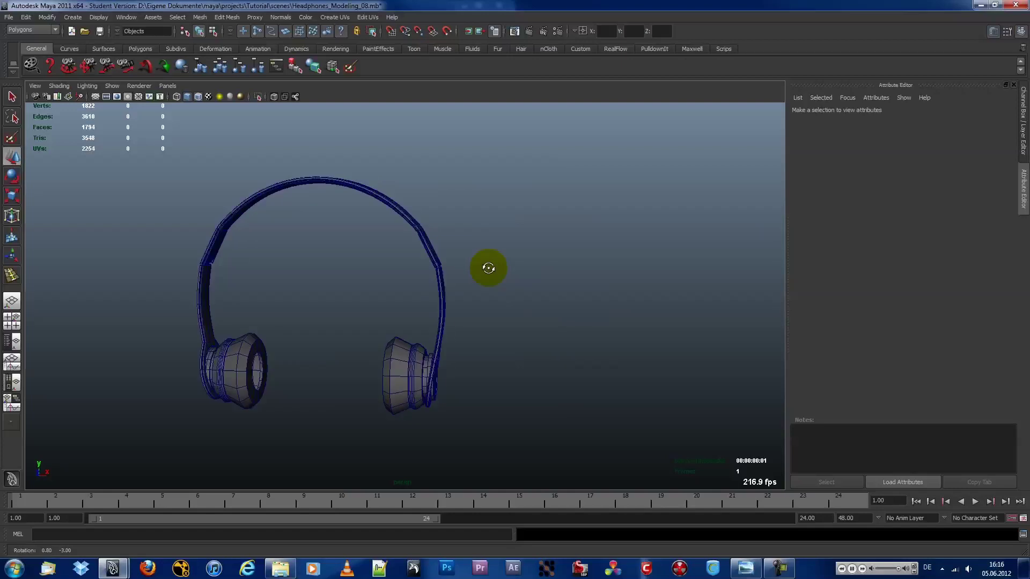
click(112, 85)
click(59, 86)
click(91, 210)
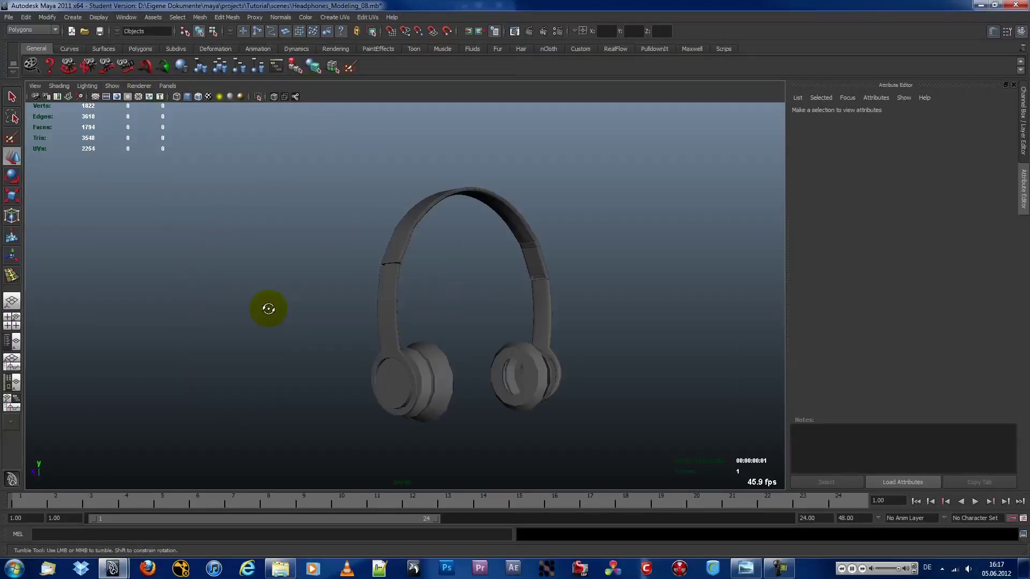
- Unparent the ring-shaped earcup piece and isolate it in the view
scroll(610, 297, up, 5)
mouse_move(536, 345)
alt+mouse_down()
mouse_move(315, 334)
mouse_move(427, 269)
alt+mouse_up()
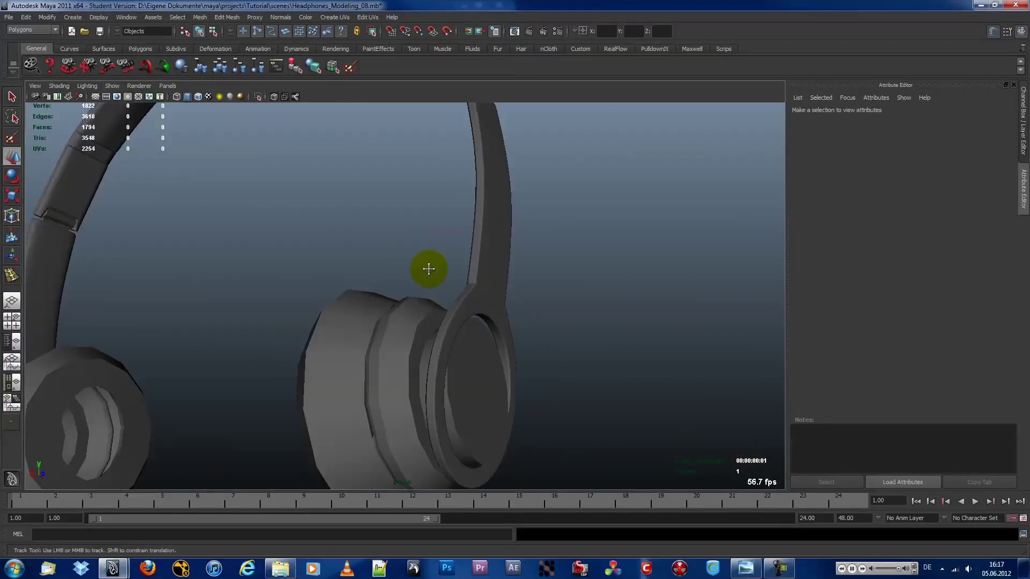
alt+right_drag(428, 269, 515, 286)
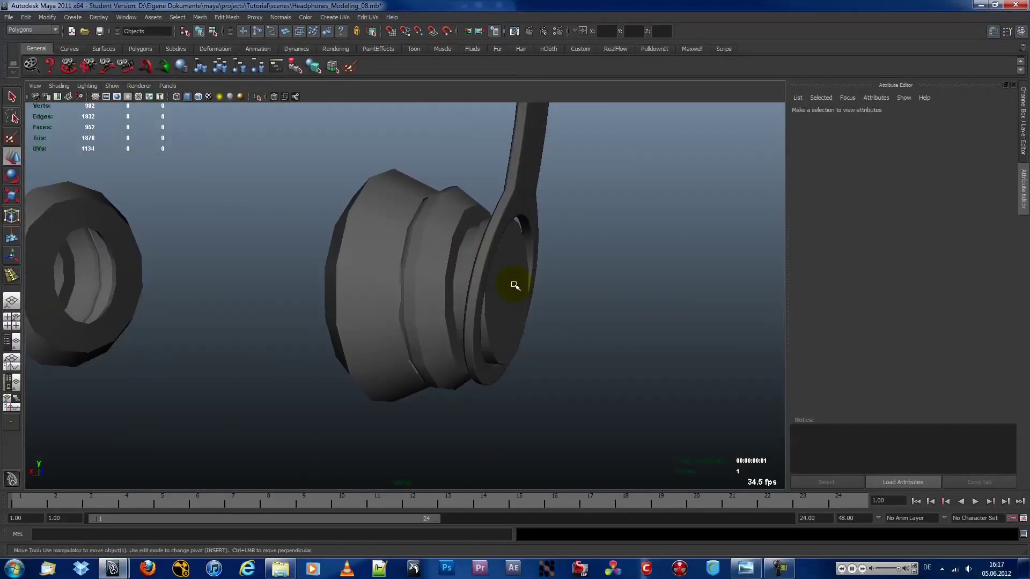
click(515, 286)
alt+drag(515, 286, 463, 295)
click(26, 18)
click(42, 348)
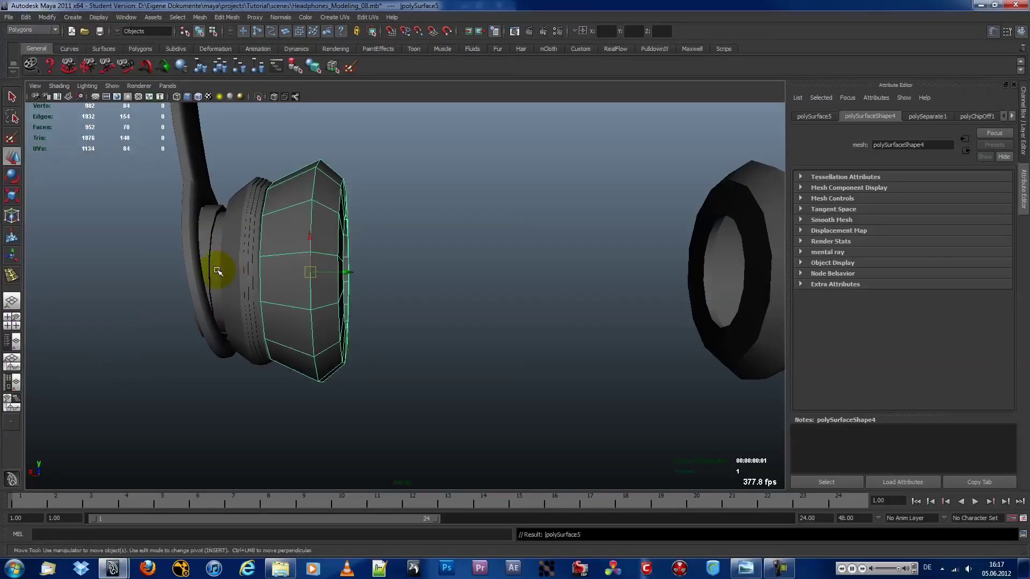
key(ctrl+1)
alt+right_drag(372, 248, 519, 310)
- Insert several support edge loops around the earcup's rims
click(227, 18)
click(249, 93)
click(272, 216)
mouse_move(272, 216)
alt+mouse_down()
mouse_move(230, 214)
mouse_move(259, 198)
mouse_move(232, 179)
mouse_move(449, 345)
mouse_move(487, 272)
mouse_move(396, 244)
mouse_move(621, 249)
mouse_move(396, 271)
alt+mouse_up()
click(229, 214)
click(231, 179)
click(449, 345)
click(396, 244)
click(396, 271)
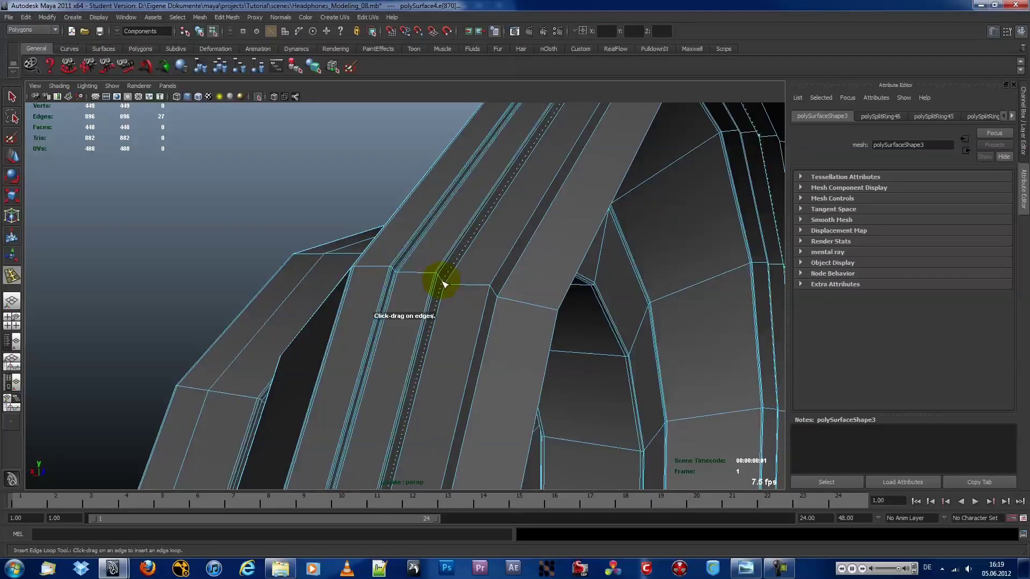
click(494, 288)
mouse_move(494, 288)
alt+mouse_down()
mouse_move(396, 283)
mouse_move(472, 327)
mouse_move(525, 257)
alt+mouse_up()
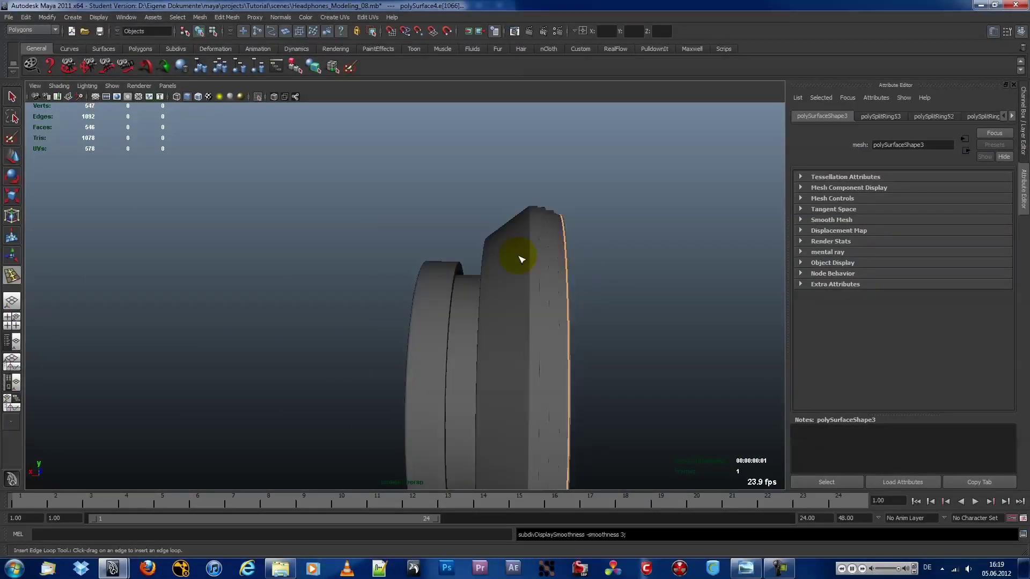
- Clear the selection and turn Isolate Select off to show the whole headphones
key(w)
click(640, 297)
mouse_move(641, 296)
alt+mouse_down()
mouse_move(566, 286)
mouse_move(508, 258)
mouse_move(501, 162)
mouse_move(500, 201)
alt+mouse_up()
click(112, 86)
click(218, 110)
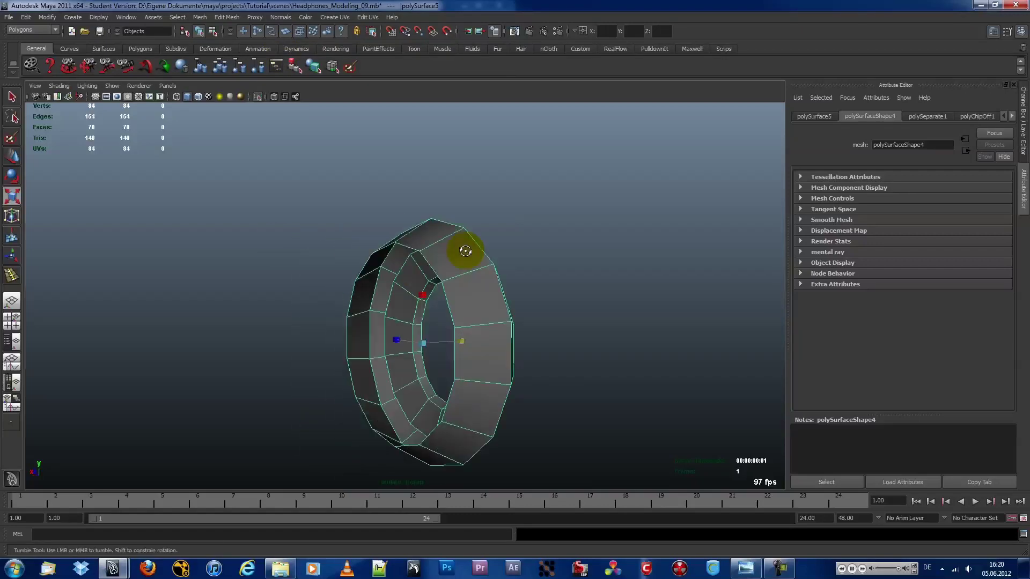
- Extrude the cushion's outer edge loop and position the new edge on the ring
right_drag(390, 259, 386, 231)
double_click(345, 452)
click(227, 16)
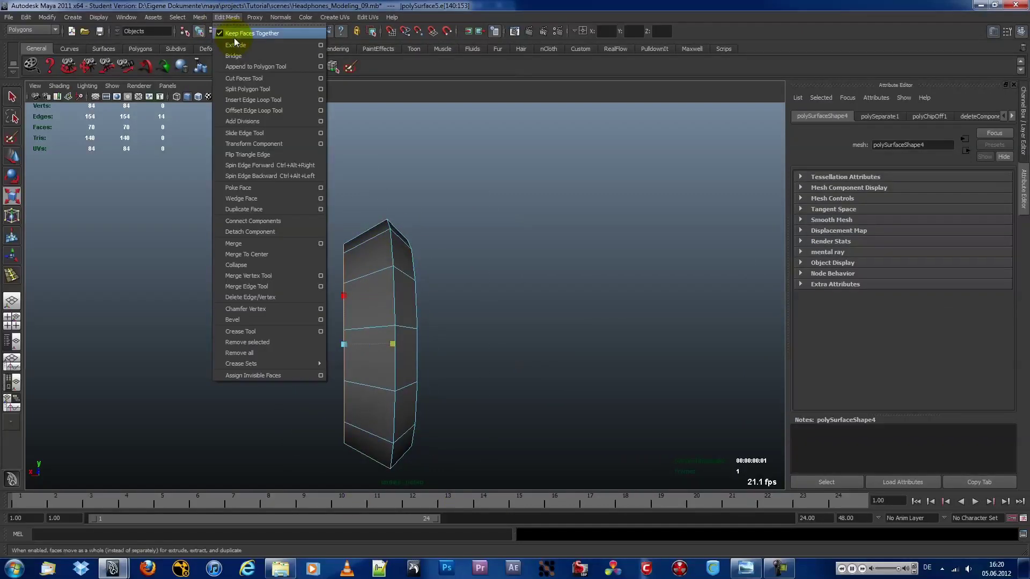
click(230, 39)
right_drag(299, 344, 387, 265)
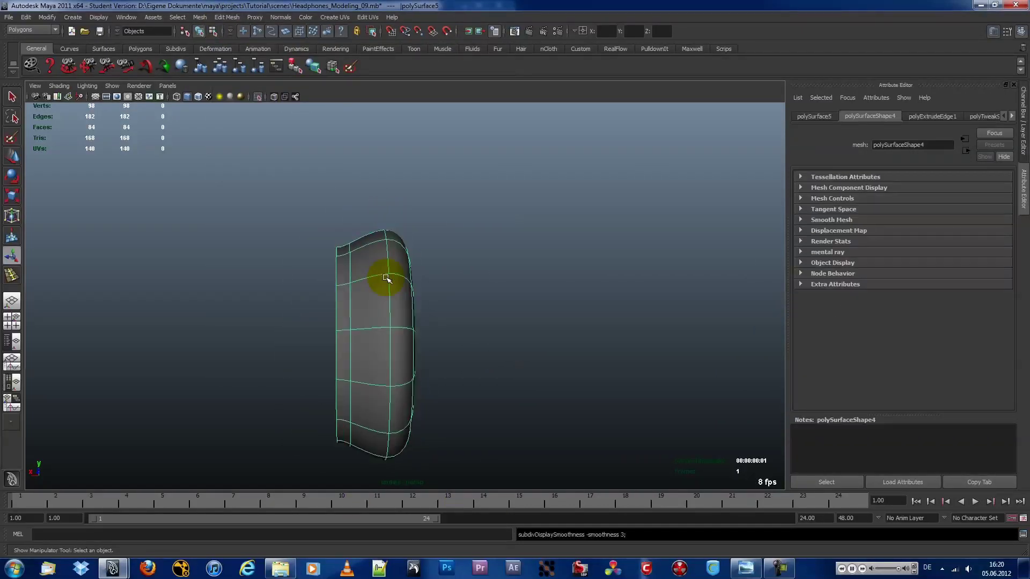
alt+drag(390, 265, 321, 161)
- Insert several edge loops across the cushion, including inside its opening, and preview it smoothed
click(227, 17)
click(242, 92)
click(344, 292)
alt+drag(345, 291, 510, 329)
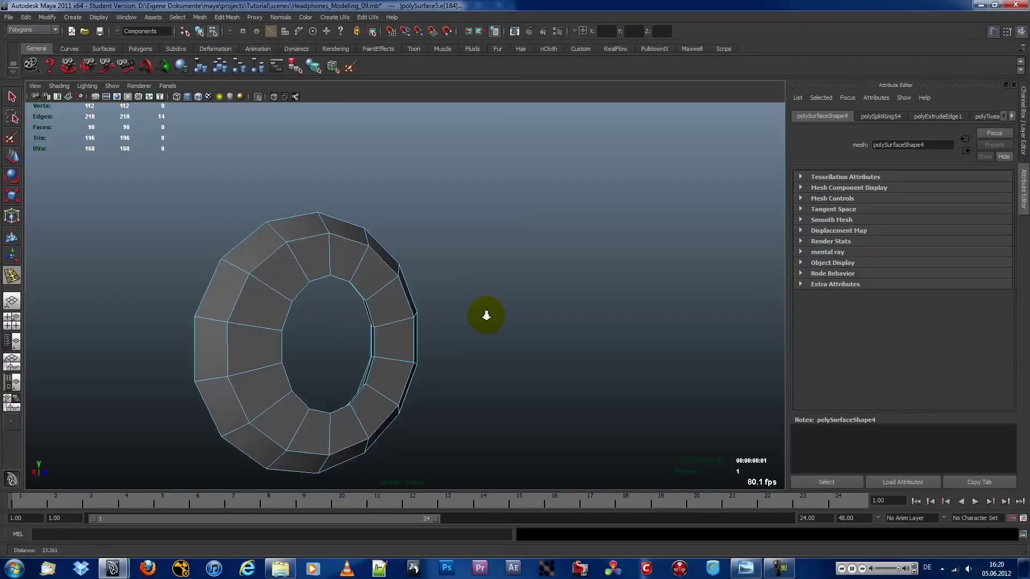
scroll(495, 309, up, 5)
scroll(495, 310, down, 3)
alt+drag(400, 279, 525, 290)
click(483, 276)
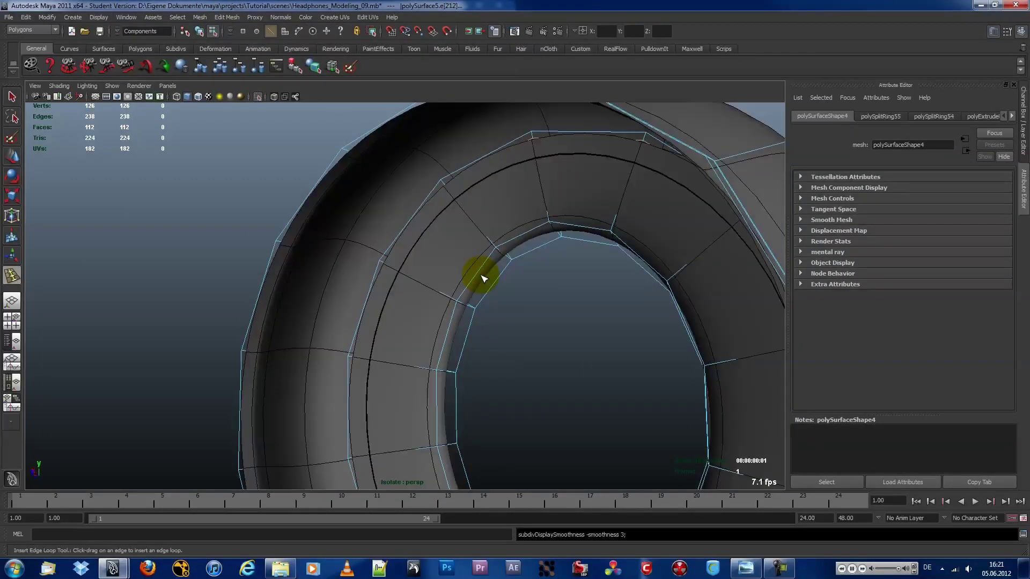
key(w)
key(3)
- Apply Mesh > Smooth to the cushion mesh, smoothing it twice
alt+drag(595, 366, 340, 305)
click(340, 306)
click(200, 17)
click(220, 76)
click(489, 270)
key(r)
click(376, 290)
alt+drag(437, 292, 312, 320)
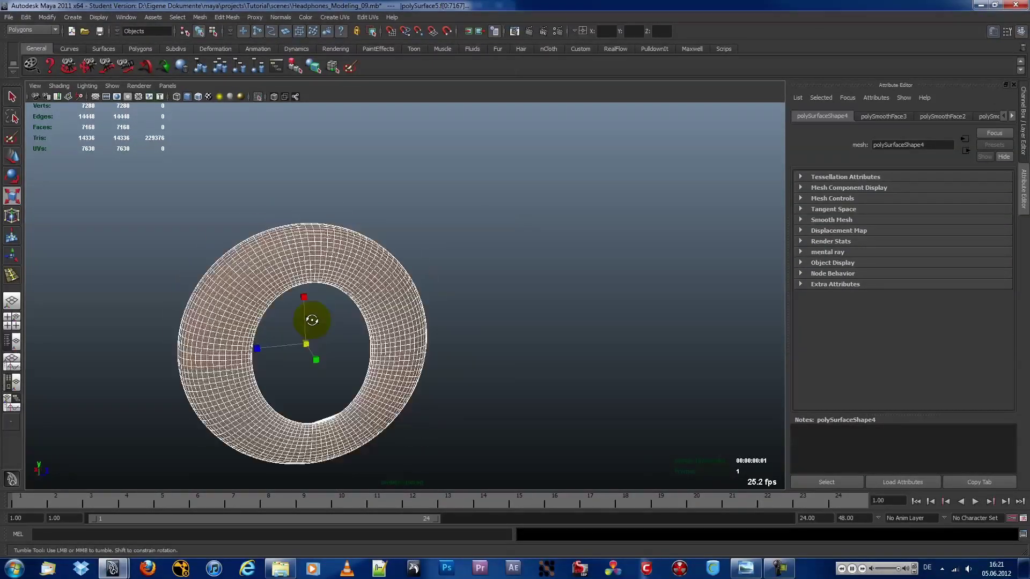
- Select the earcup's rim edge loop, extrude it and scale it inward into a lip
click(441, 246)
mouse_move(373, 295)
alt+mouse_down()
mouse_move(570, 295)
mouse_move(376, 215)
alt+mouse_up()
click(198, 97)
click(385, 328)
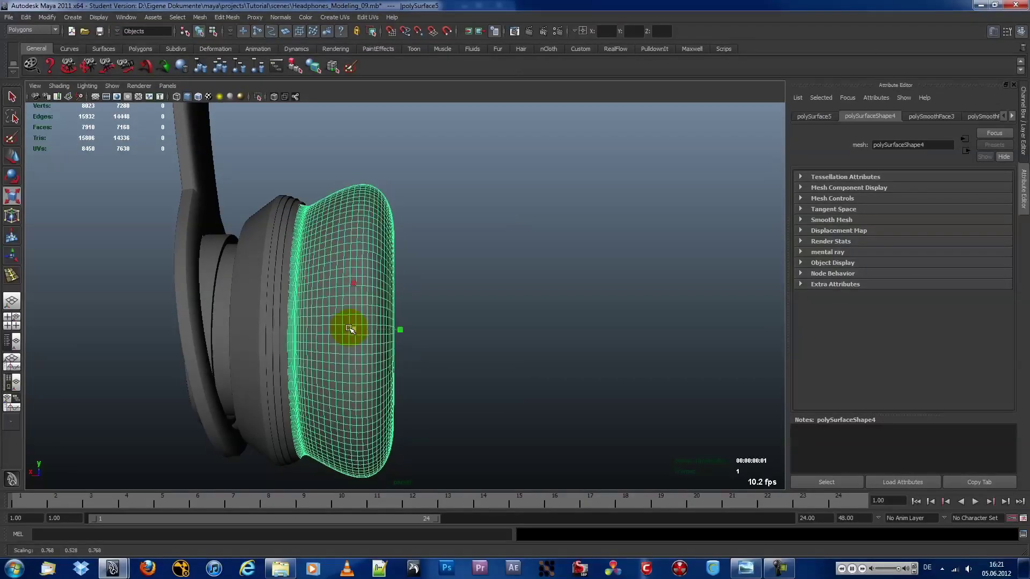
mouse_move(236, 269)
alt+mouse_down()
mouse_move(286, 203)
mouse_move(483, 269)
alt+mouse_up()
click(289, 207)
right_drag(454, 228, 313, 239)
double_click(492, 283)
mouse_move(492, 283)
alt+mouse_down()
mouse_move(176, 288)
mouse_move(300, 107)
alt+mouse_up()
click(295, 67)
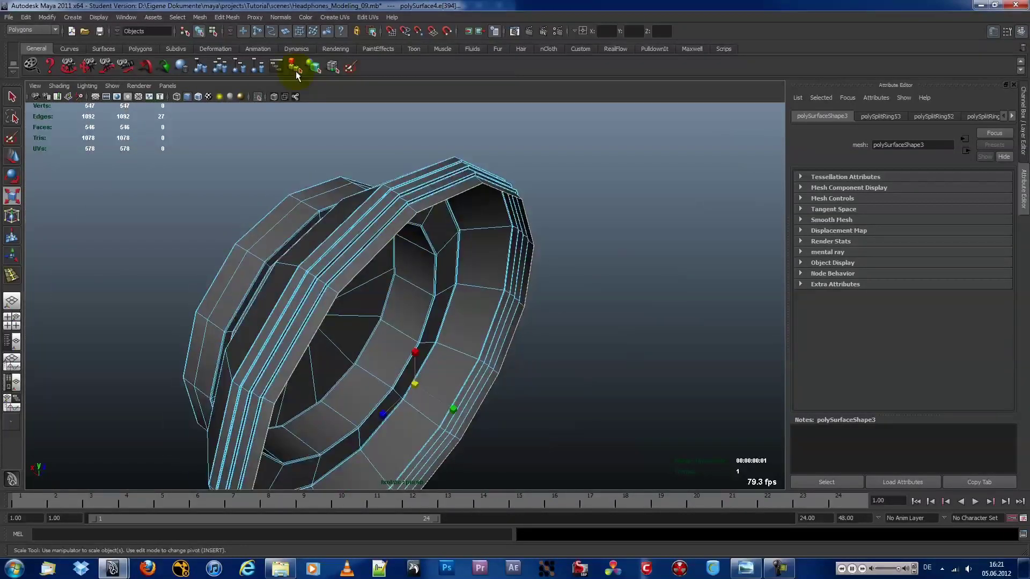
alt+drag(490, 237, 387, 294)
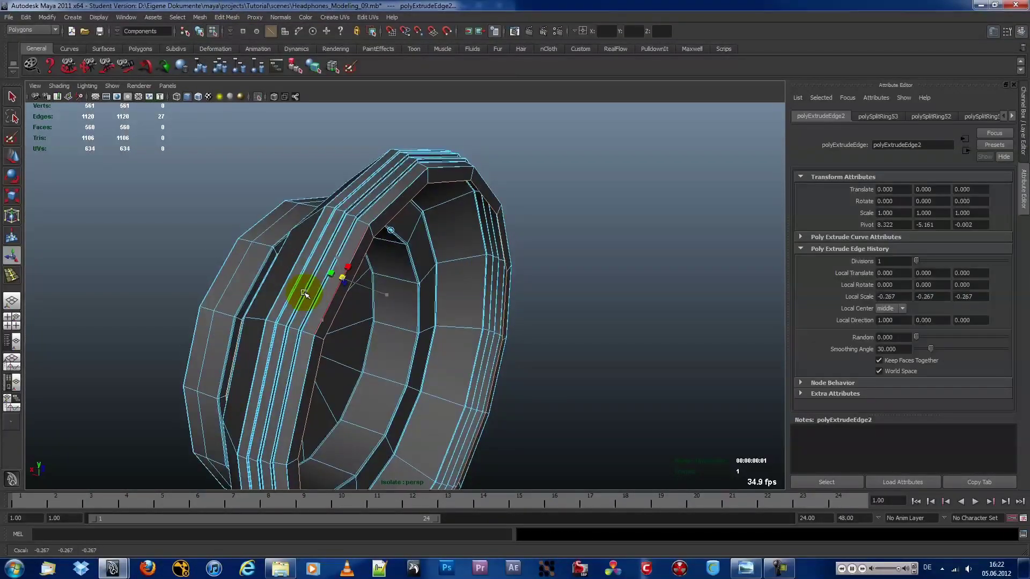
- Return to object mode, show the whole headphone and select the ear cushion
key(F8)
mouse_move(343, 290)
alt+mouse_down()
mouse_move(238, 154)
mouse_move(272, 138)
mouse_move(410, 278)
mouse_move(391, 209)
mouse_move(453, 193)
mouse_move(506, 227)
mouse_move(396, 269)
mouse_move(452, 311)
mouse_move(338, 288)
mouse_move(497, 306)
mouse_move(506, 237)
mouse_move(558, 292)
alt+mouse_up()
key(ctrl+1)
scroll(451, 311, up, 3)
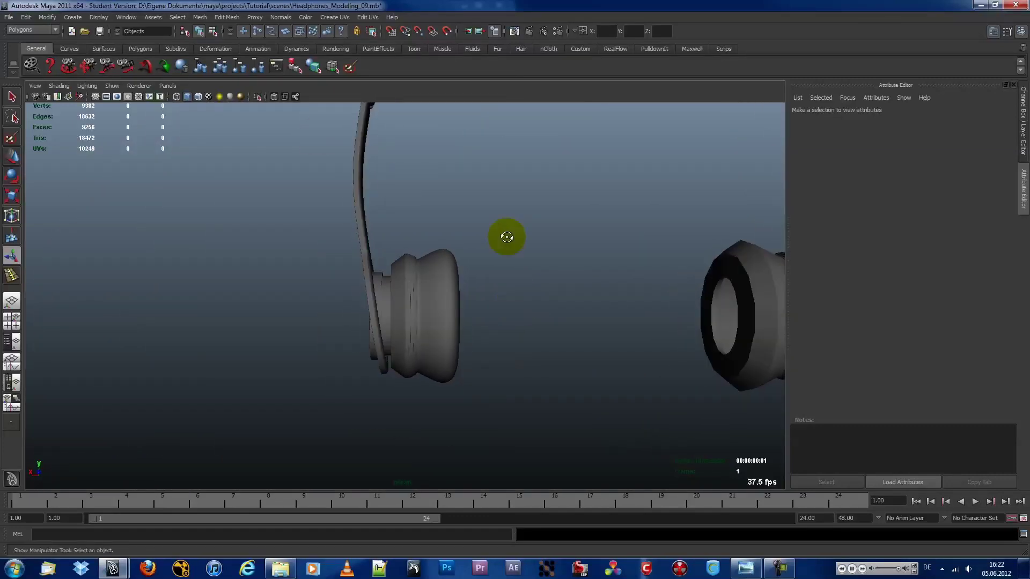
click(558, 291)
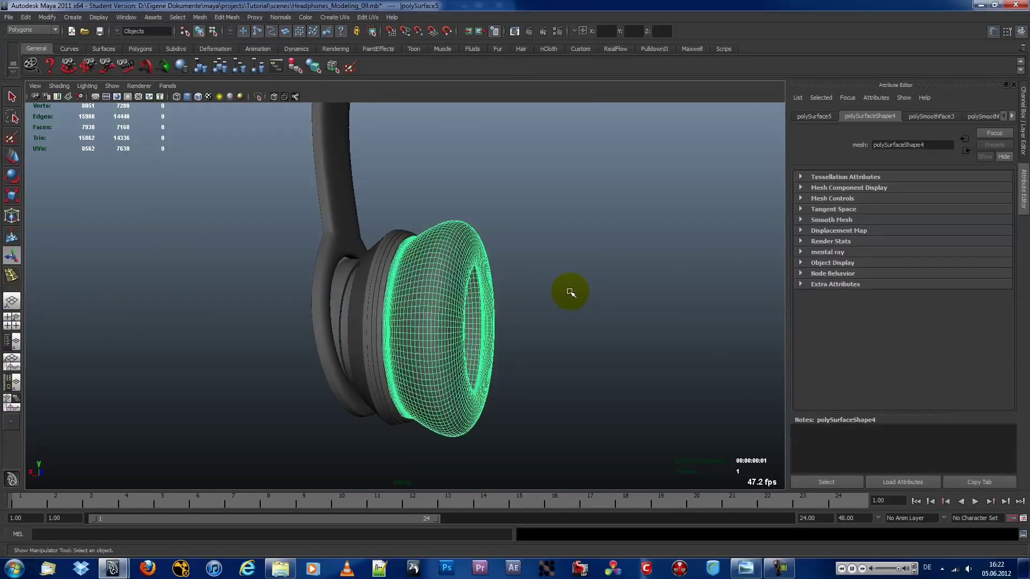
scroll(558, 292, up, 3)
alt+drag(483, 299, 478, 272)
click(200, 16)
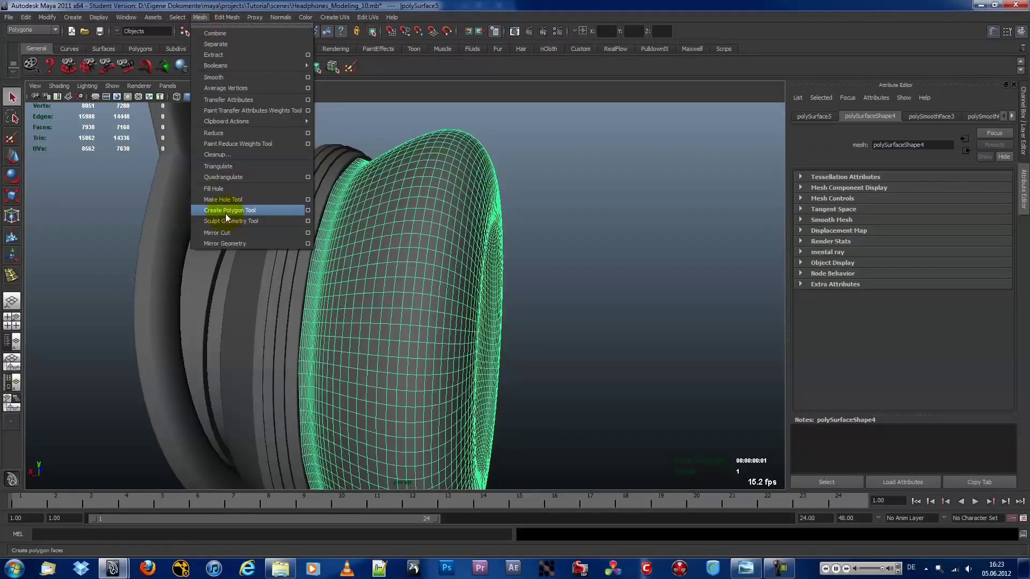
- Start the Sculpt Geometry Tool on the cushion and hide its wireframe overlay
click(227, 221)
click(1009, 32)
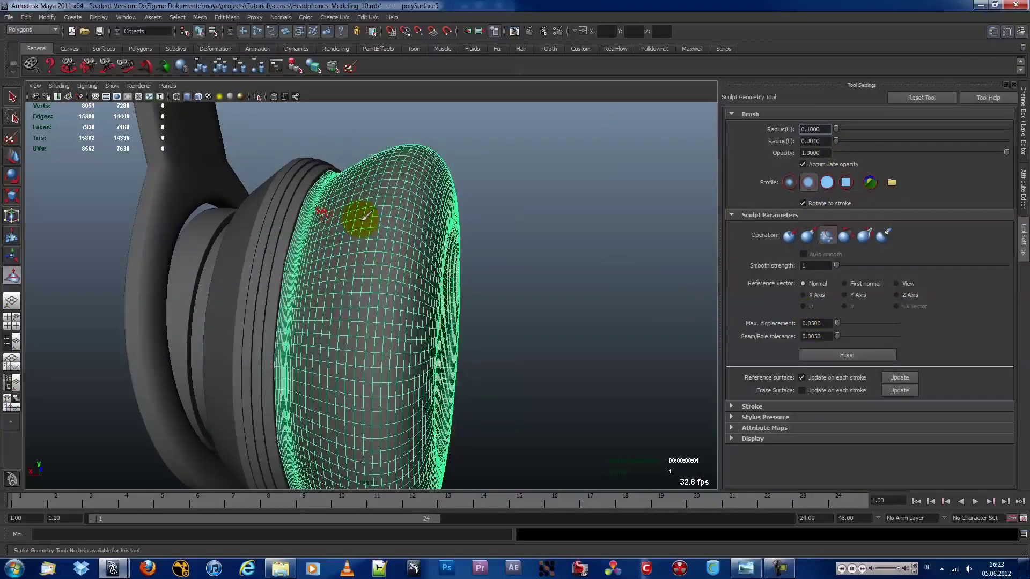
mouse_move(224, 230)
alt+mouse_down()
mouse_move(271, 219)
mouse_move(278, 202)
mouse_move(301, 225)
mouse_move(293, 222)
mouse_move(289, 275)
mouse_move(366, 258)
alt+mouse_up()
click(112, 86)
click(151, 449)
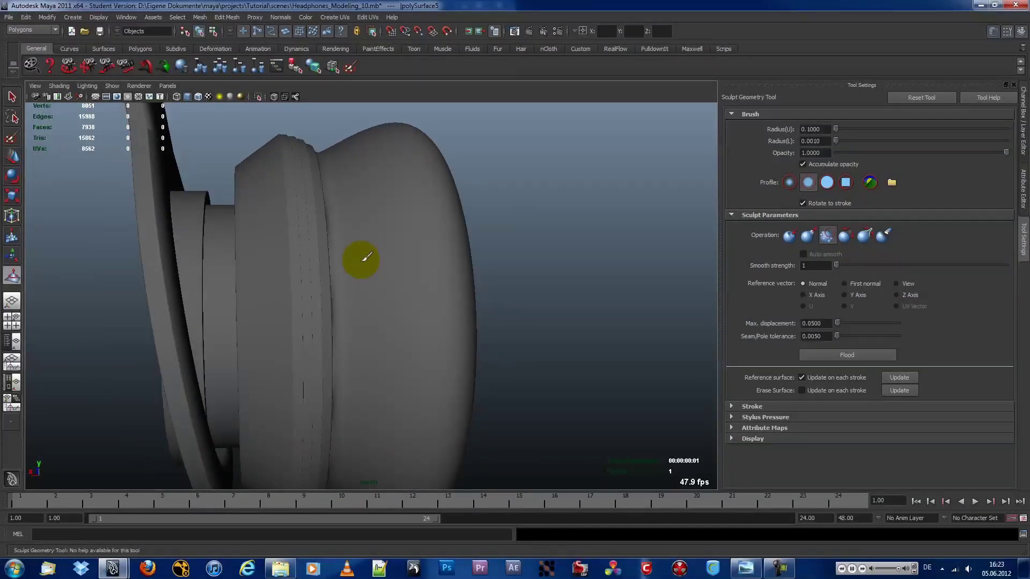
- Sculpt wrinkles and folds around the cushion surface, then soften them
alt+drag(441, 271, 344, 278)
mouse_move(376, 236)
alt+mouse_down()
mouse_move(399, 235)
mouse_move(361, 297)
mouse_move(319, 321)
mouse_move(318, 304)
alt+mouse_up()
alt+drag(402, 260, 394, 278)
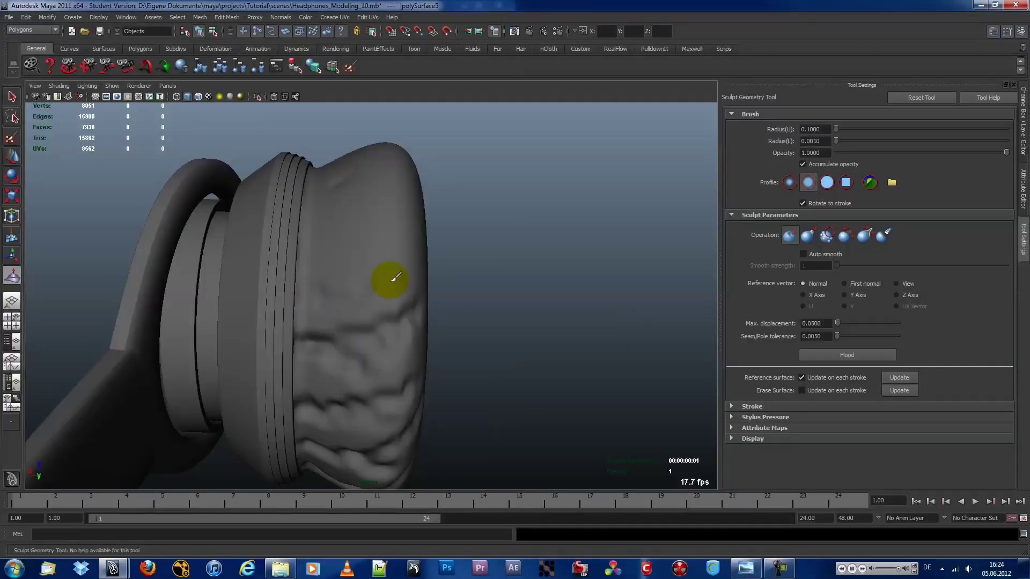
mouse_move(342, 241)
alt+mouse_down()
mouse_move(354, 237)
mouse_move(379, 265)
mouse_move(369, 235)
mouse_move(345, 223)
mouse_move(376, 232)
mouse_move(381, 189)
mouse_move(340, 166)
mouse_move(387, 211)
mouse_move(368, 246)
mouse_move(331, 163)
mouse_move(356, 228)
mouse_move(370, 206)
mouse_move(313, 236)
alt+mouse_up()
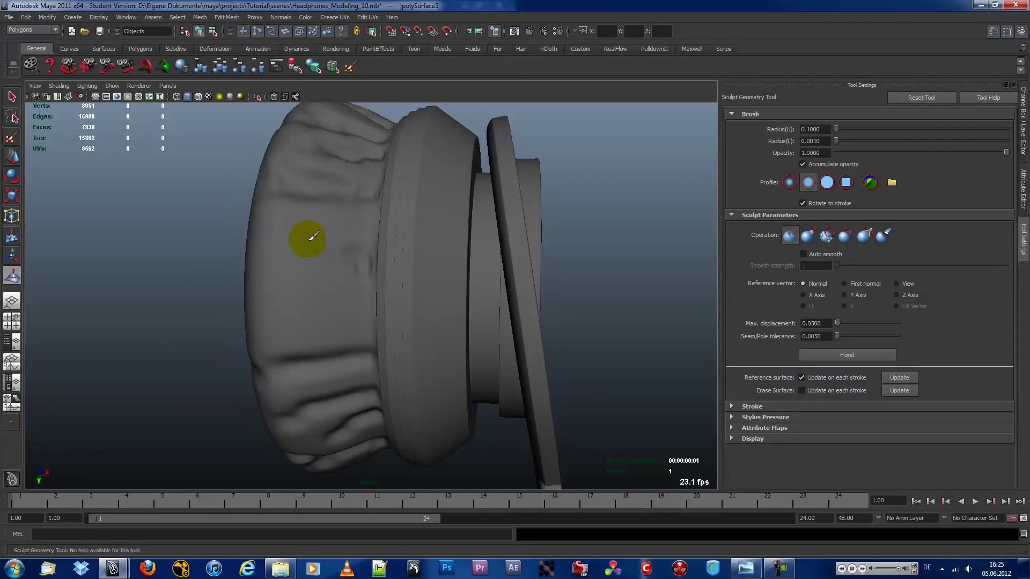
mouse_move(263, 269)
alt+mouse_down()
mouse_move(322, 260)
mouse_move(356, 202)
mouse_move(391, 230)
mouse_move(290, 228)
mouse_move(265, 196)
mouse_move(299, 223)
mouse_move(361, 233)
mouse_move(362, 211)
mouse_move(356, 280)
mouse_move(430, 248)
mouse_move(301, 202)
mouse_move(284, 276)
mouse_move(403, 209)
mouse_move(368, 285)
mouse_move(459, 237)
mouse_move(364, 230)
mouse_move(452, 207)
alt+mouse_up()
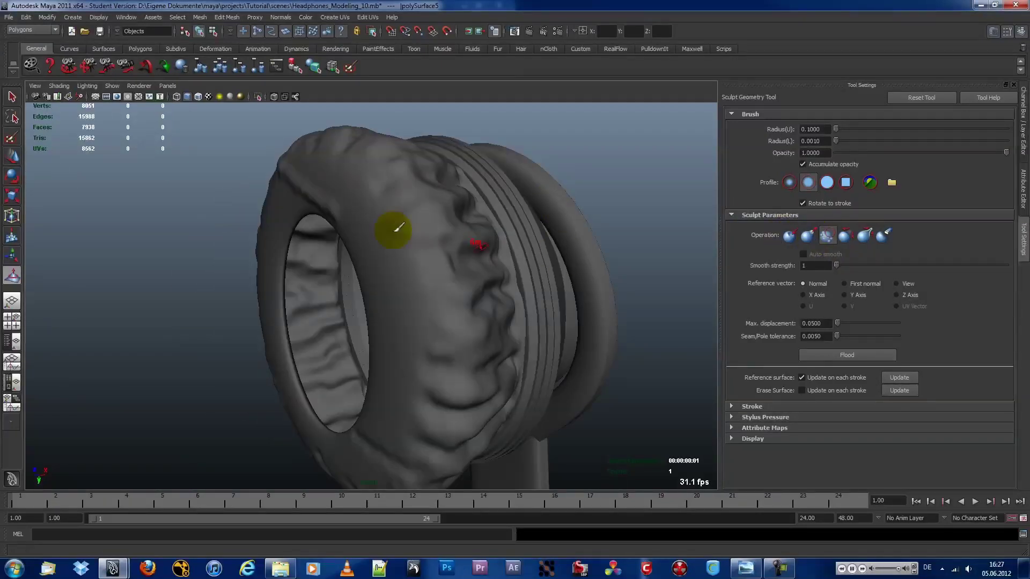
alt+drag(398, 227, 370, 218)
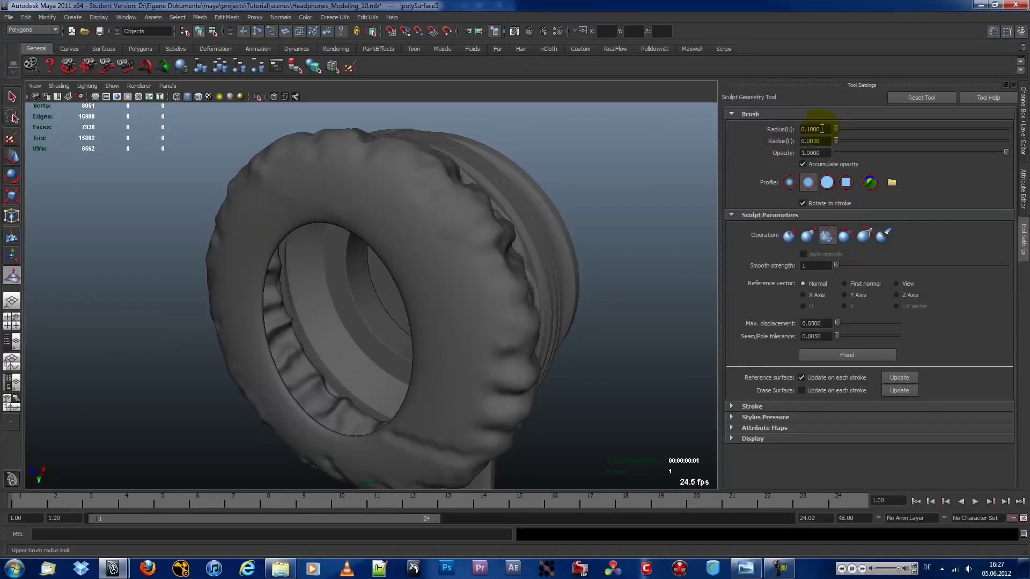
- Set the sculpt brush Radius(U) to 0.5 and Max. displacement to 0.02
text(0.5)
key(Return)
click(816, 323)
text(0.05)
key(BackSpace)
text(2)
key(Return)
- Orbit to the headset's left earcup and select its ear cushion
mouse_move(563, 248)
alt+mouse_down()
mouse_move(419, 220)
mouse_move(387, 269)
mouse_move(426, 214)
mouse_move(340, 143)
mouse_move(363, 233)
mouse_move(340, 306)
mouse_move(413, 247)
mouse_move(349, 262)
mouse_move(386, 166)
mouse_move(508, 108)
mouse_move(363, 285)
mouse_move(397, 235)
mouse_move(407, 299)
mouse_move(416, 299)
mouse_move(412, 398)
mouse_move(229, 224)
mouse_move(379, 264)
mouse_move(354, 260)
alt+mouse_up()
mouse_move(424, 300)
alt+mouse_down()
mouse_move(375, 248)
mouse_move(237, 223)
mouse_move(427, 282)
alt+mouse_up()
scroll(376, 268, up, 5)
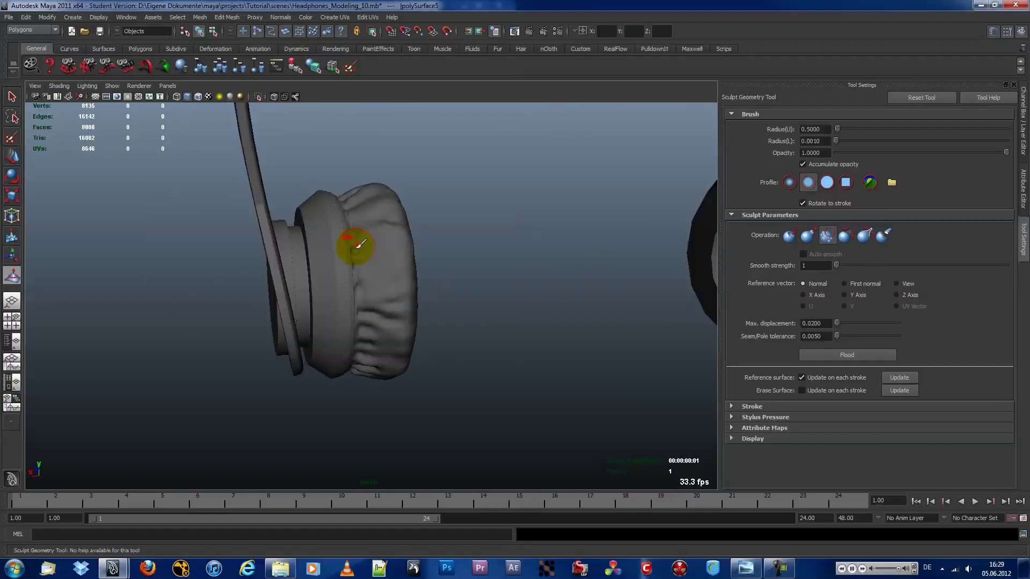
alt+drag(356, 242, 387, 259)
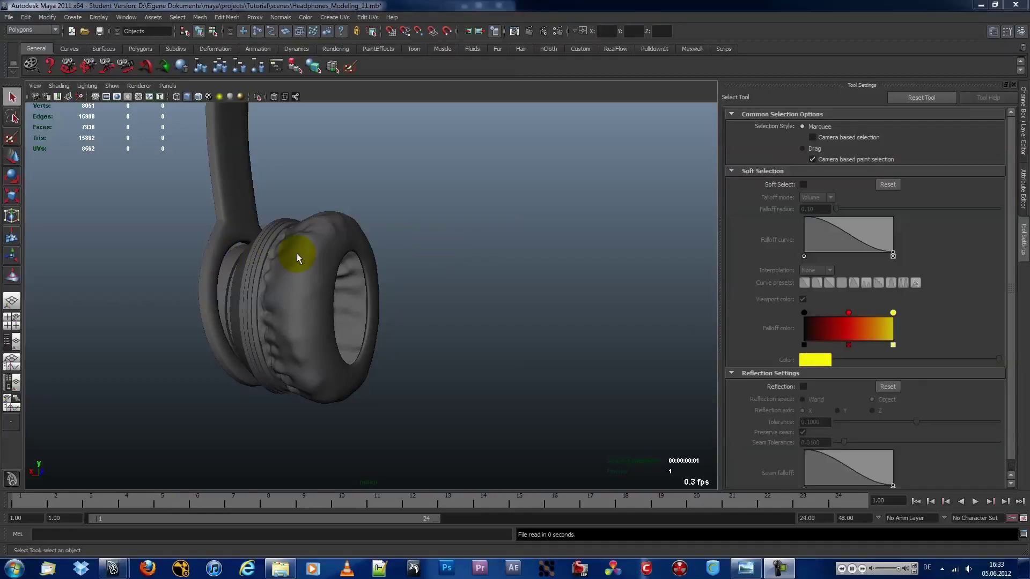
click(298, 259)
alt+drag(298, 258, 214, 115)
- Sculpt and smooth the left ear cushion's wrinkles, then view the whole earcup and headband
click(199, 17)
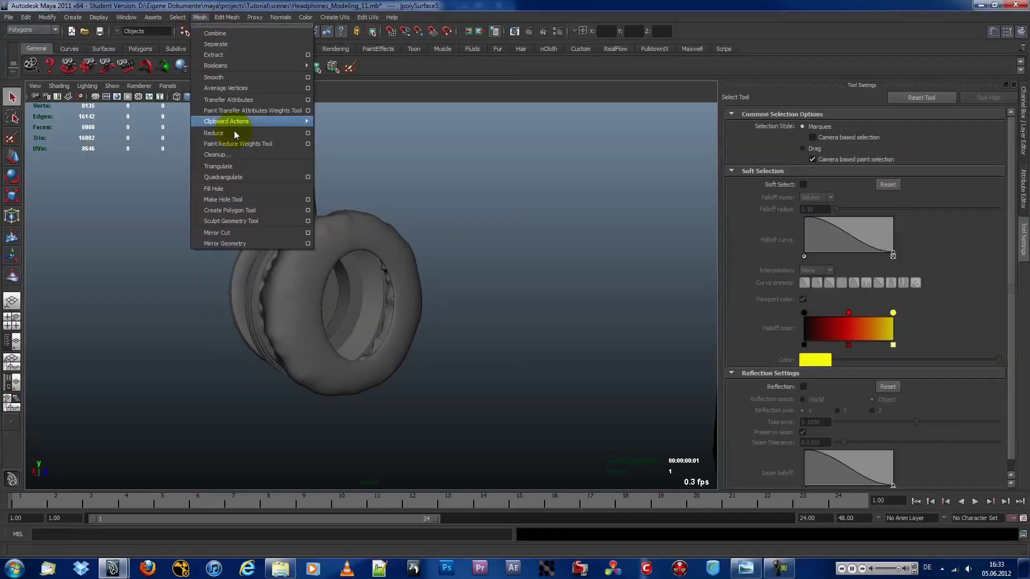
click(220, 228)
alt+right_drag(366, 264, 750, 191)
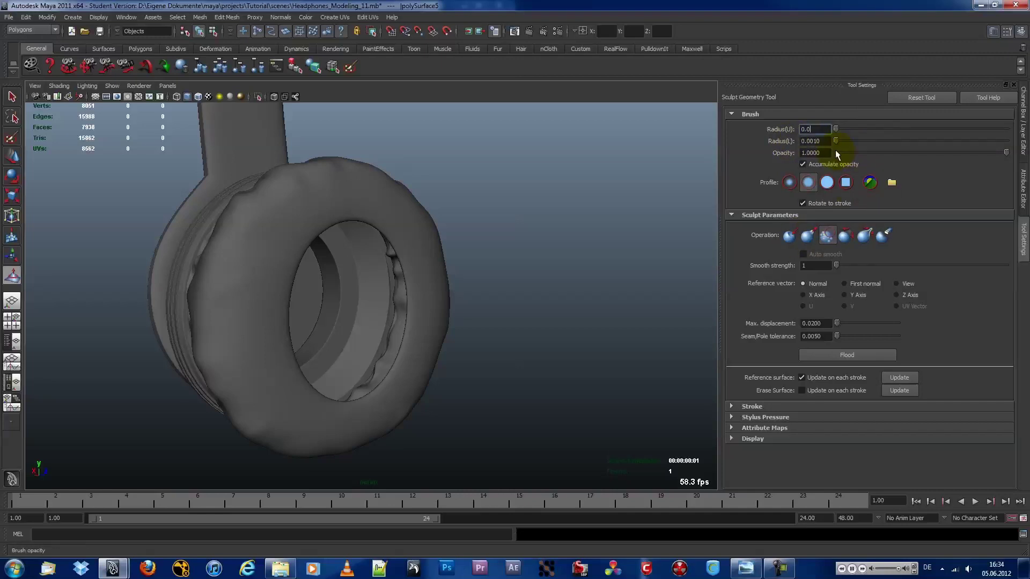
mouse_move(408, 225)
alt+mouse_down()
mouse_move(308, 184)
mouse_move(345, 219)
mouse_move(336, 236)
mouse_move(391, 276)
mouse_move(333, 317)
mouse_move(421, 284)
mouse_move(376, 353)
mouse_move(409, 312)
alt+mouse_up()
mouse_move(402, 265)
alt+mouse_down()
mouse_move(202, 308)
mouse_move(321, 295)
mouse_move(329, 264)
mouse_move(289, 357)
mouse_move(361, 414)
mouse_move(410, 375)
mouse_move(315, 184)
mouse_move(507, 258)
mouse_move(459, 177)
mouse_move(498, 401)
alt+mouse_up()
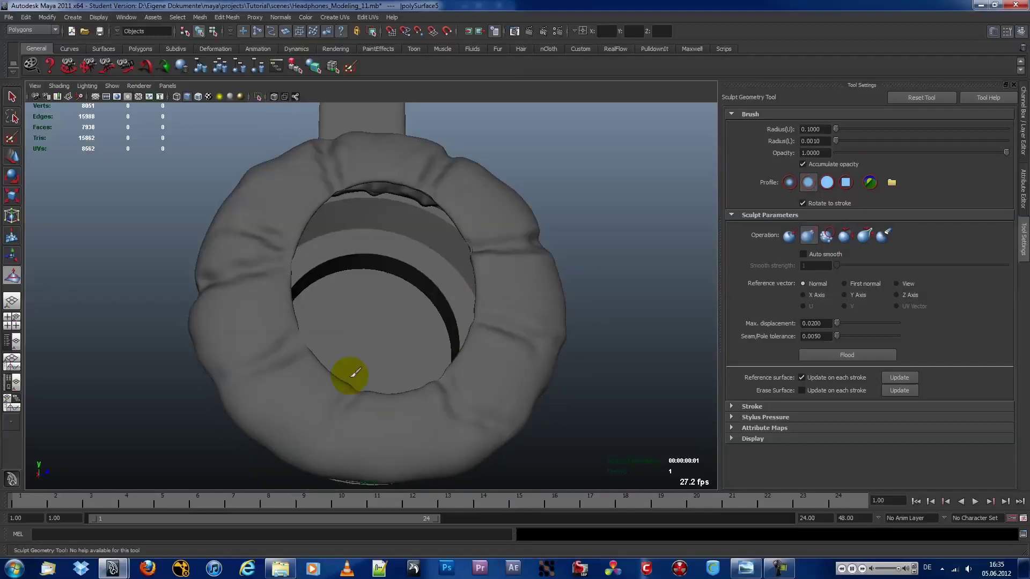
mouse_move(273, 230)
alt+mouse_down()
mouse_move(287, 173)
mouse_move(525, 220)
alt+mouse_up()
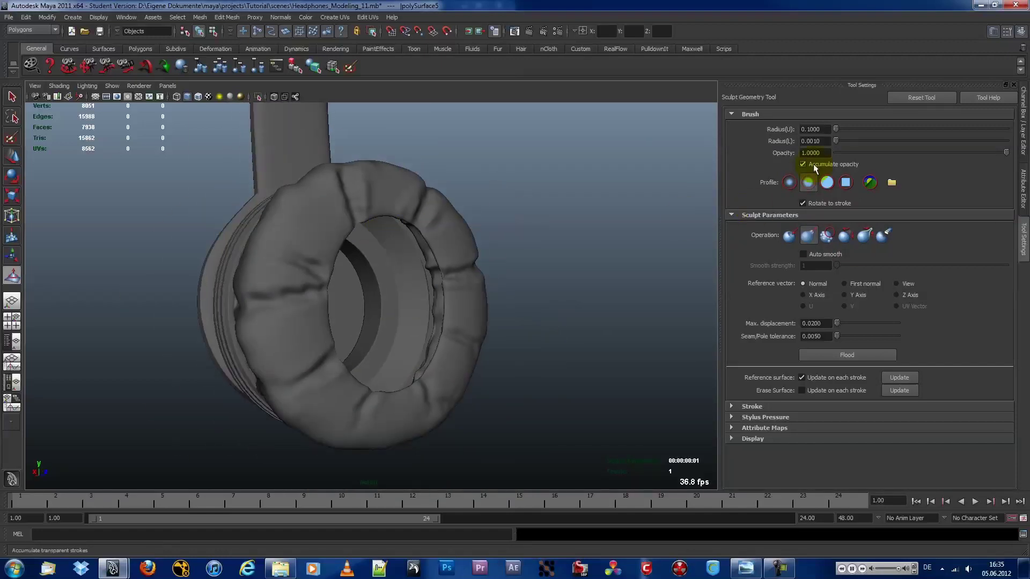
mouse_move(408, 160)
alt+mouse_down()
mouse_move(349, 175)
mouse_move(275, 241)
mouse_move(404, 278)
mouse_move(366, 203)
mouse_move(421, 347)
alt+mouse_up()
mouse_move(450, 398)
alt+mouse_down()
mouse_move(404, 253)
mouse_move(403, 294)
mouse_move(368, 242)
mouse_move(391, 310)
mouse_move(368, 276)
mouse_move(616, 267)
mouse_move(378, 346)
mouse_move(547, 276)
mouse_move(403, 298)
mouse_move(472, 276)
mouse_move(451, 301)
alt+mouse_up()
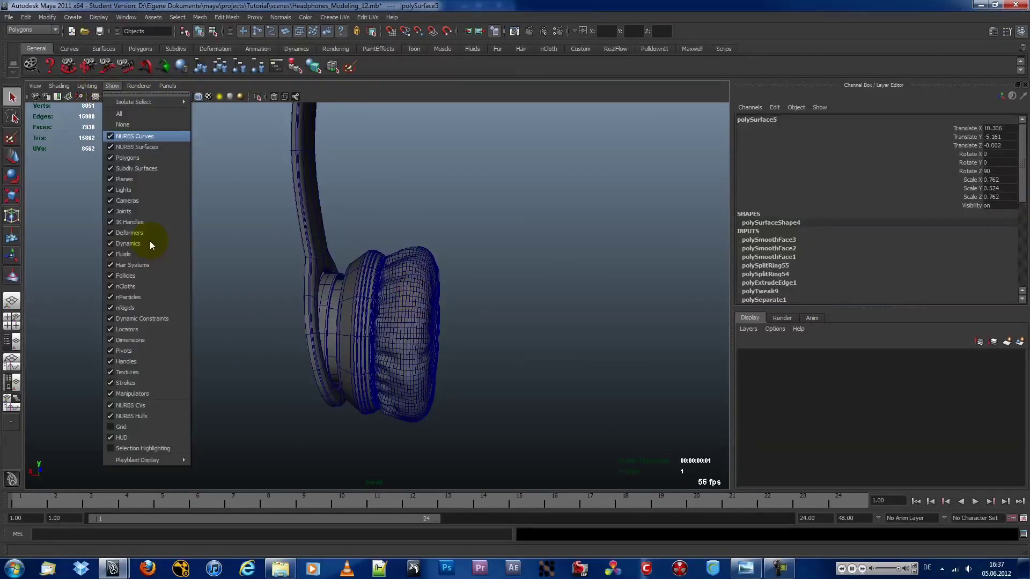
- Select the right earcup and move it up into position
shift+click(373, 293)
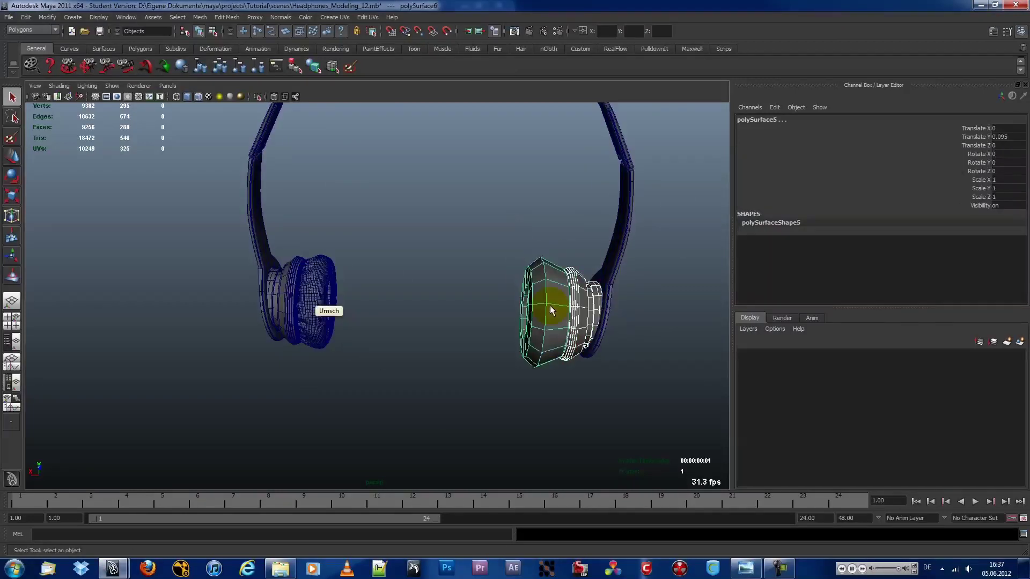
mouse_move(539, 301)
mouse_down()
mouse_move(533, 288)
mouse_move(620, 224)
mouse_up()
alt+right_drag(621, 223, 230, 349)
alt+middle_drag(230, 349, 333, 326)
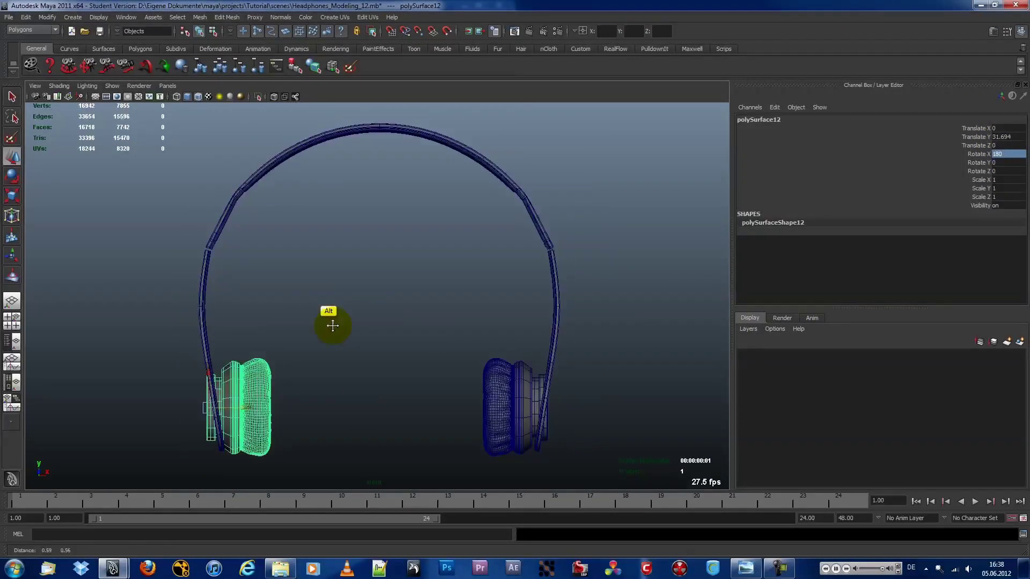
- Zoom in on the headband and select the joint piece pCylinder3
click(530, 214)
click(375, 260)
mouse_move(375, 260)
alt+mouse_down()
mouse_move(426, 284)
mouse_move(469, 352)
alt+mouse_up()
alt+right_drag(469, 352, 496, 293)
click(483, 260)
- Isolate and frame the joint piece, then insert three edge loops along it
key(ctrl+1)
key(f)
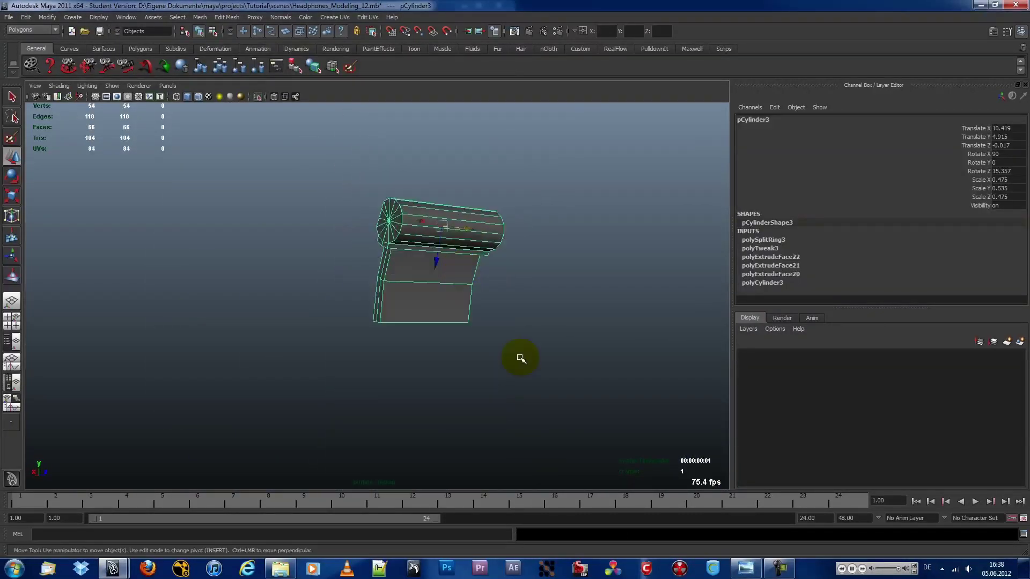
alt+drag(524, 356, 429, 268)
click(230, 17)
click(247, 115)
scroll(428, 253, up, 5)
click(340, 161)
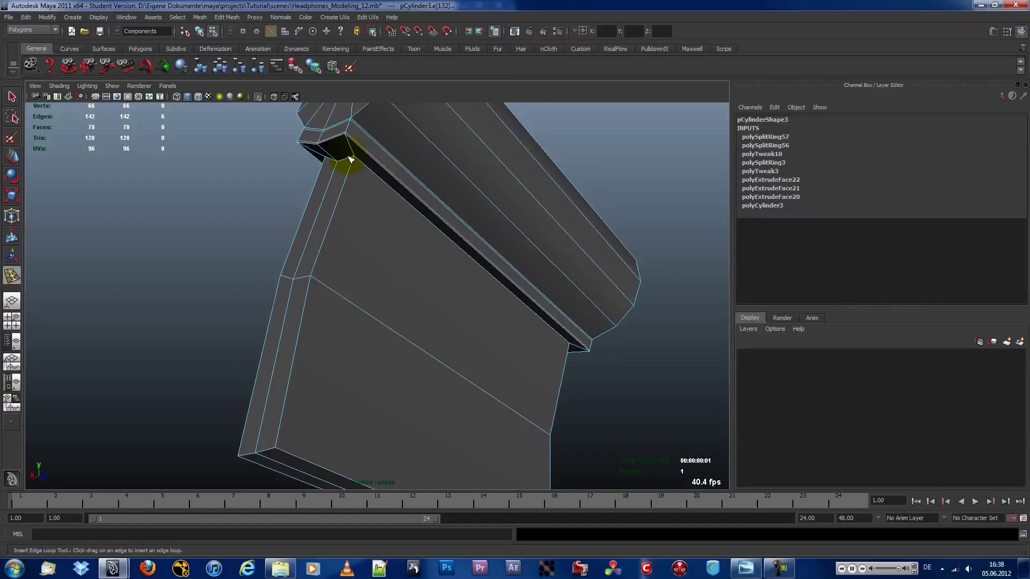
click(319, 268)
scroll(319, 268, down, 5)
click(324, 368)
- Select a strip of faces on the joint and extrude it slightly inward
mouse_move(324, 368)
alt+mouse_down()
mouse_move(345, 316)
mouse_move(426, 304)
mouse_move(431, 281)
alt+mouse_up()
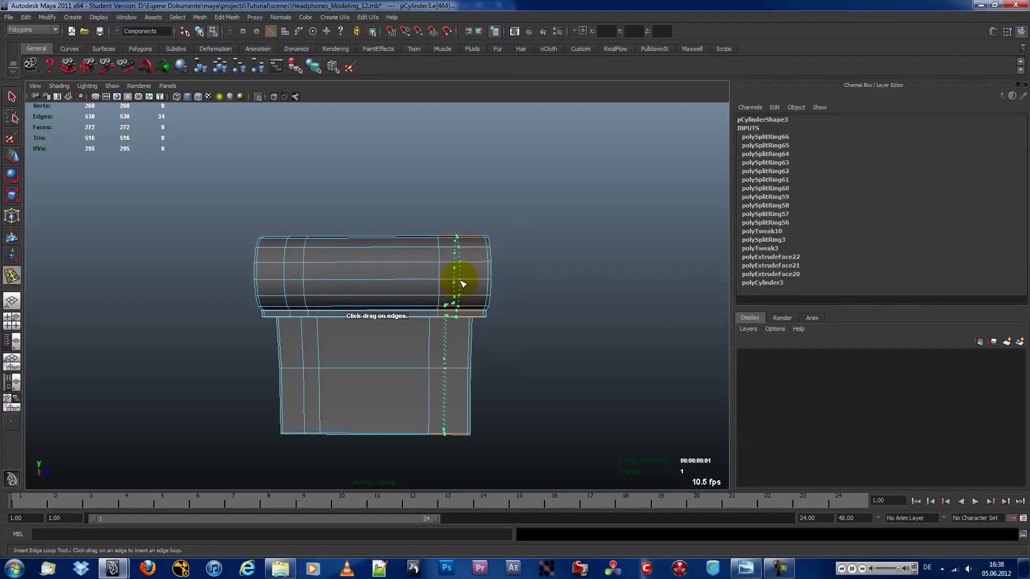
mouse_move(409, 345)
alt+mouse_down()
mouse_move(443, 292)
mouse_move(412, 241)
alt+mouse_up()
mouse_move(412, 241)
alt+middle_down()
mouse_move(705, 230)
mouse_move(414, 230)
alt+middle_up()
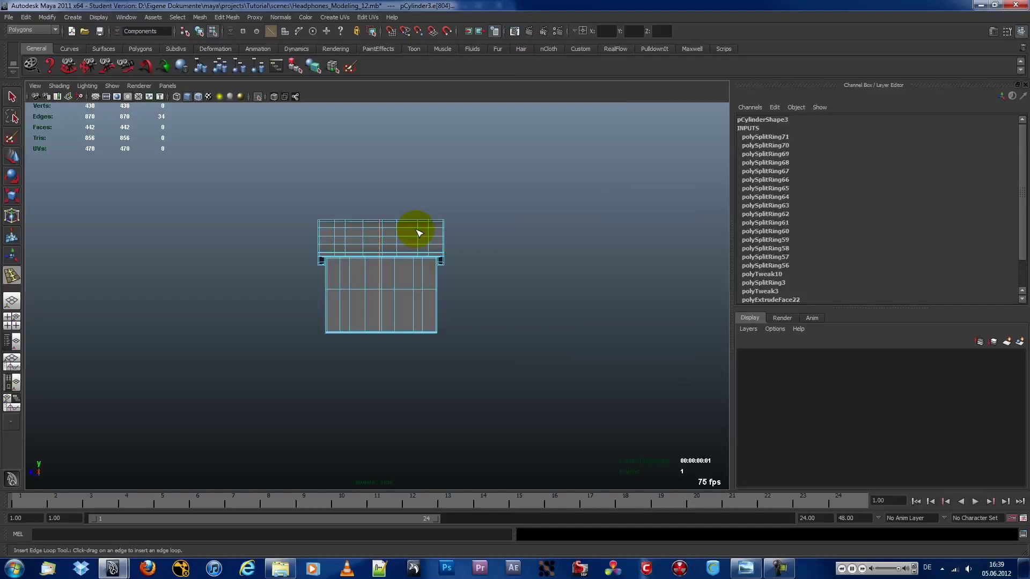
key(w)
scroll(411, 252, up, 3)
shift+click(485, 412)
alt+drag(485, 413, 556, 269)
click(227, 17)
click(237, 39)
mouse_move(393, 230)
alt+mouse_down()
mouse_move(404, 249)
mouse_move(512, 178)
alt+mouse_up()
drag(512, 179, 484, 168)
mouse_move(507, 221)
alt+mouse_down()
mouse_move(497, 186)
mouse_move(487, 207)
mouse_move(427, 218)
mouse_move(423, 204)
mouse_move(419, 223)
mouse_move(386, 230)
mouse_move(398, 304)
mouse_move(403, 269)
mouse_move(564, 218)
mouse_move(402, 239)
mouse_move(375, 214)
alt+mouse_up()
- Insert six more supporting edge loops across the joint piece
click(375, 215)
click(233, 17)
click(241, 99)
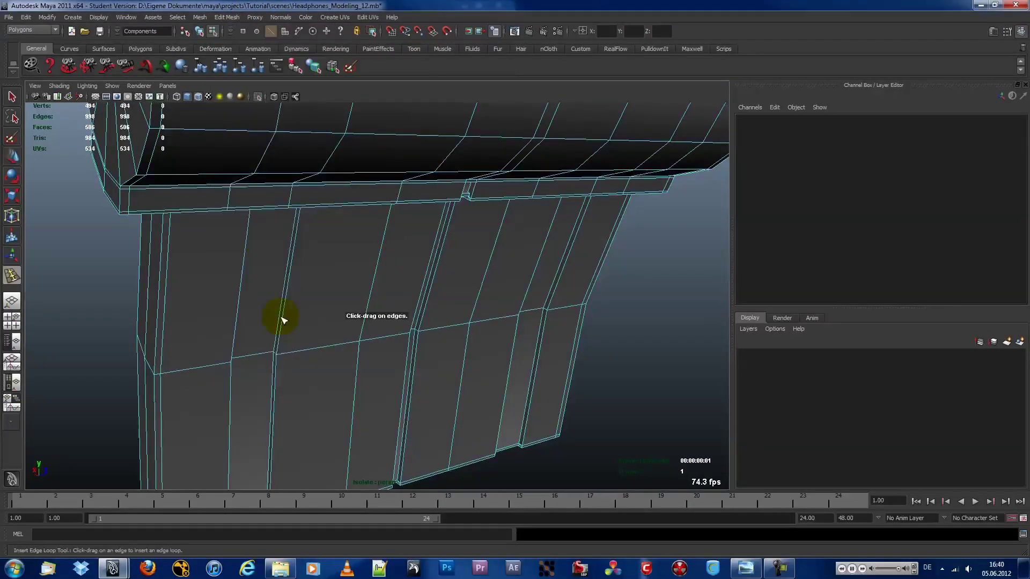
click(306, 253)
scroll(306, 252, up, 5)
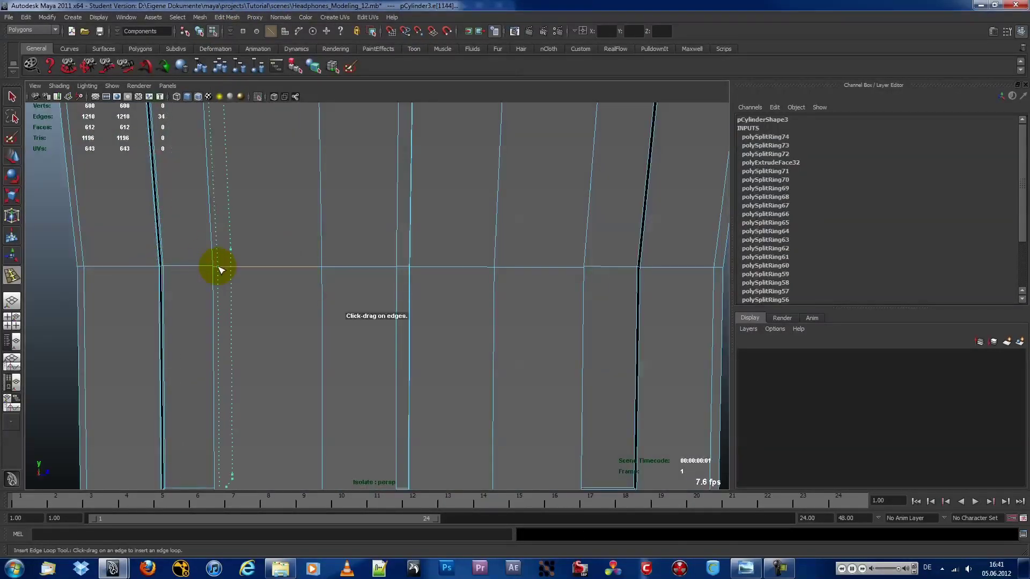
click(220, 268)
click(379, 266)
click(455, 265)
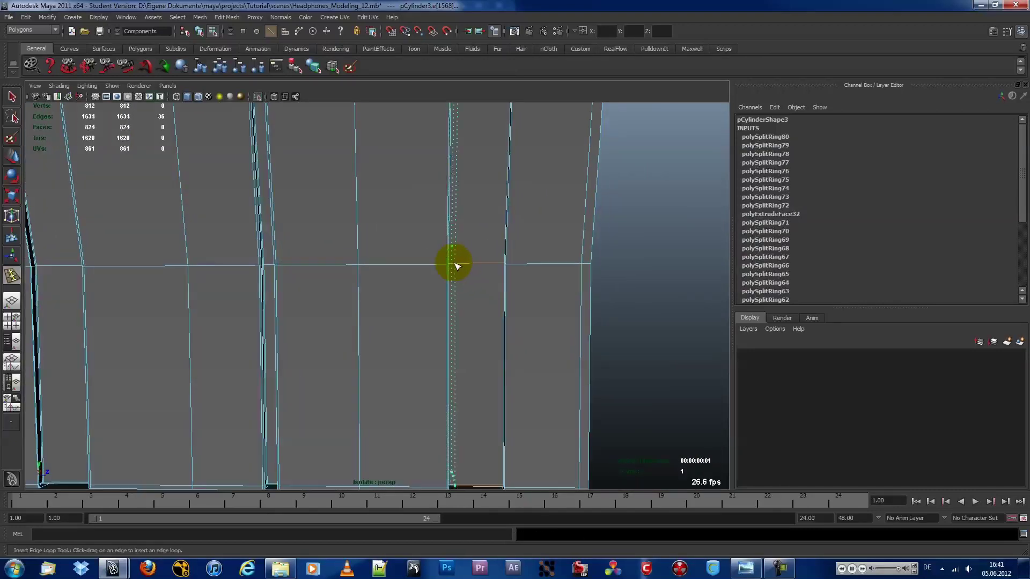
click(505, 266)
scroll(505, 267, down, 5)
click(427, 271)
- Return to object mode and select the finished joint piece with wireframe shown
key(F8)
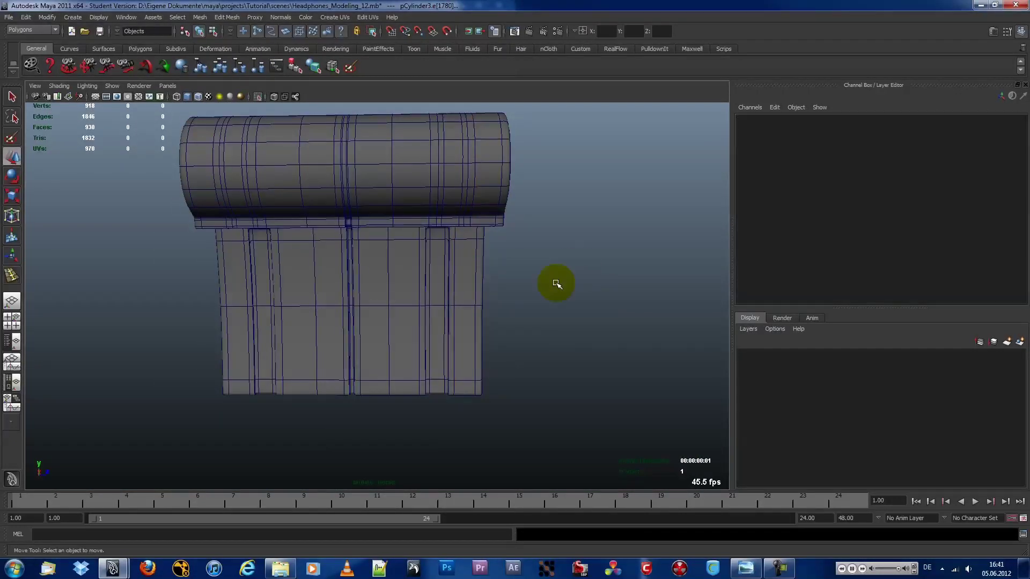
alt+drag(556, 281, 483, 241)
click(198, 95)
click(343, 295)
mouse_move(375, 295)
alt+mouse_down()
mouse_move(468, 292)
mouse_move(467, 311)
mouse_move(471, 281)
mouse_move(506, 269)
alt+mouse_up()
- Duplicate the joint piece, move the copy to the opposite side and make its Scale X negative
key(3)
click(113, 85)
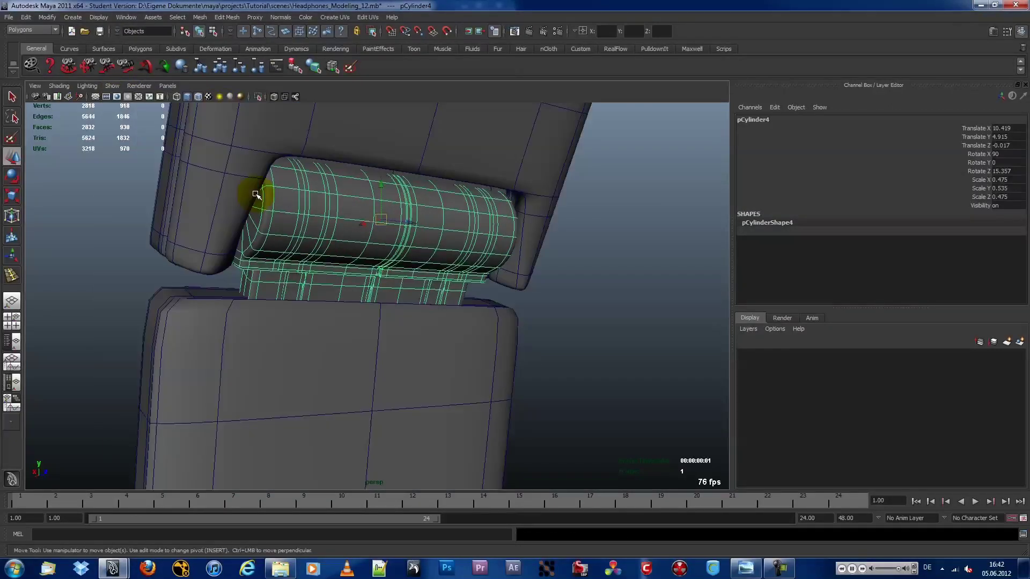
key(ctrl+d)
drag(368, 238, 596, 269)
key(f)
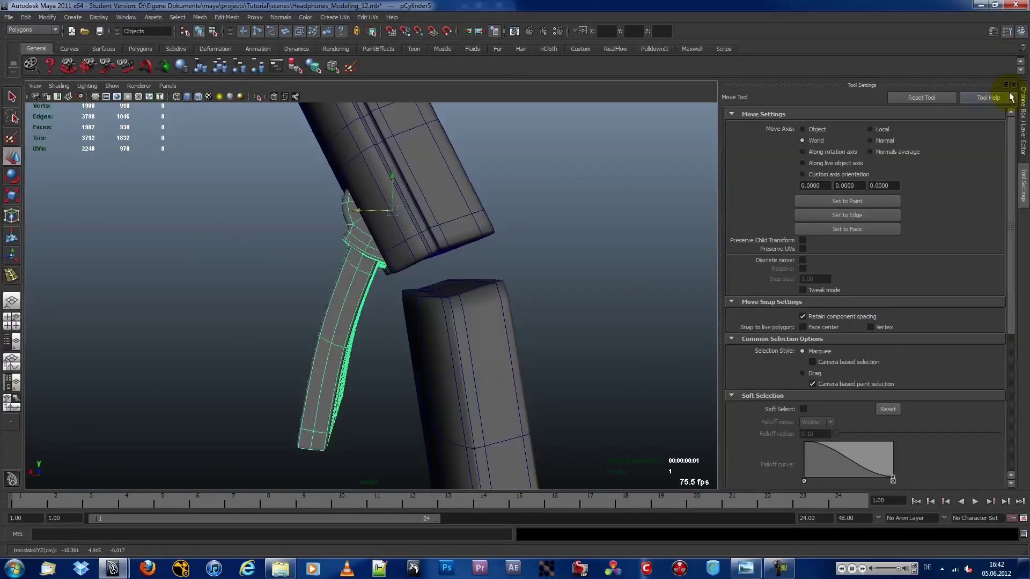
click(1008, 32)
key(Return)
- Rotate the copied joint into the opposite hinge and frame the whole headphone model
mouse_move(414, 161)
alt+mouse_down()
mouse_move(426, 221)
mouse_move(525, 217)
mouse_move(456, 241)
mouse_move(411, 277)
alt+mouse_up()
key(e)
click(524, 216)
scroll(411, 277, down, 5)
alt+middle_drag(411, 278, 465, 274)
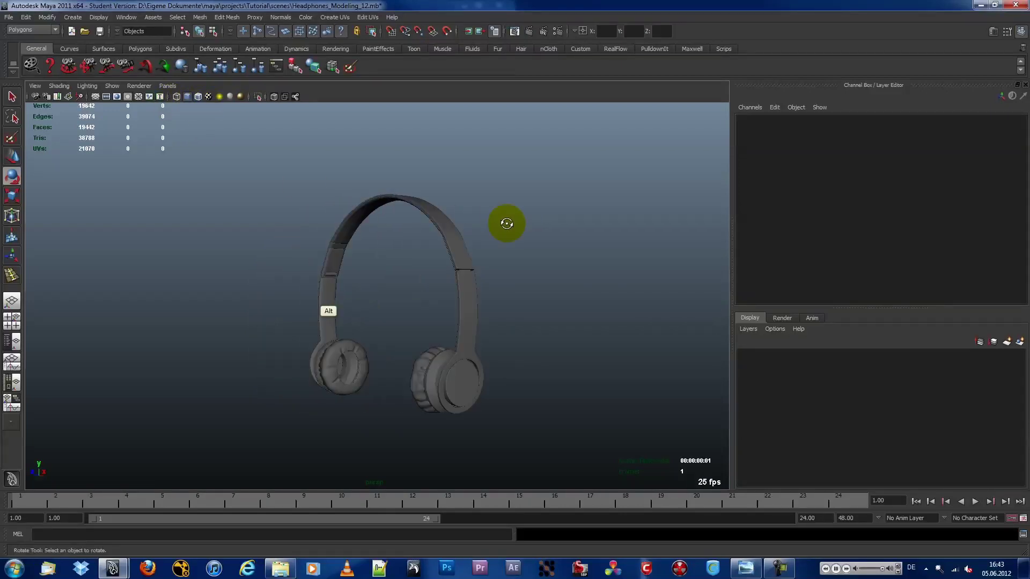
alt+drag(349, 222, 823, 218)
scroll(530, 312, up, 3)
alt+drag(530, 312, 548, 290)
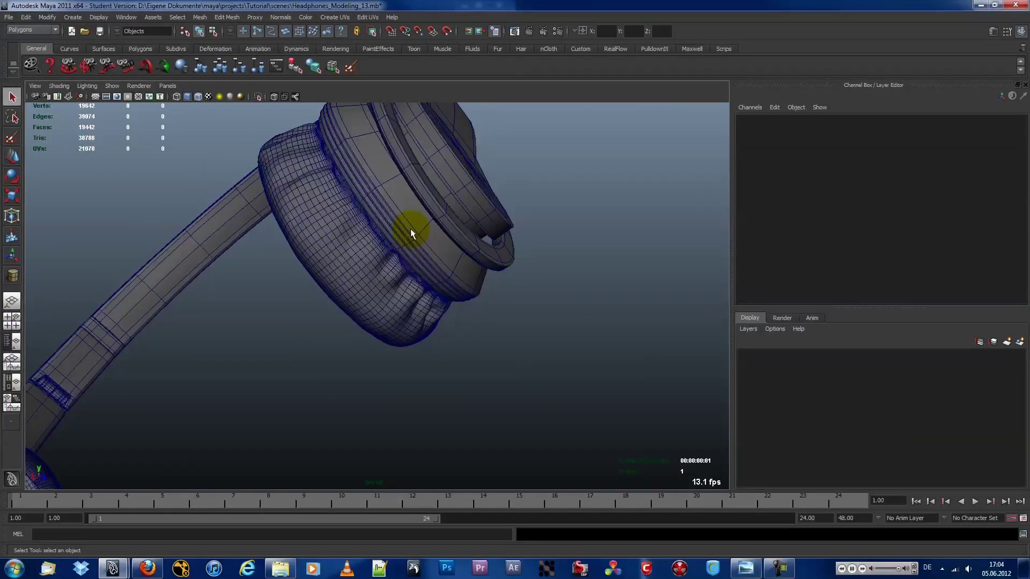
- Isolate the earcup and orbit in to inspect a vertex at its bottom corner
click(410, 231)
alt+drag(491, 241, 350, 259)
key(ctrl+1)
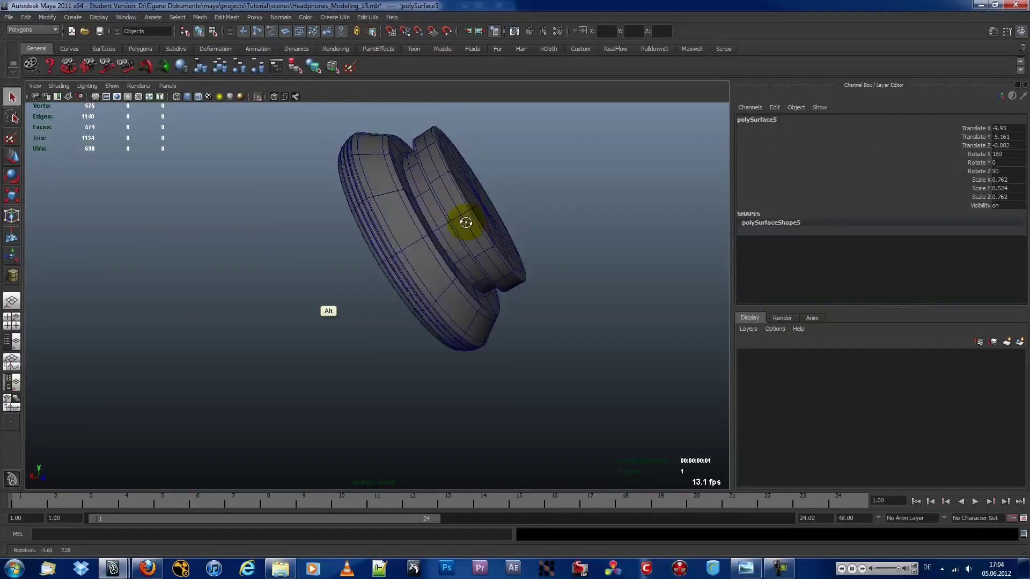
alt+middle_drag(461, 231, 509, 208)
alt+drag(509, 207, 471, 250)
right_drag(470, 247, 468, 261)
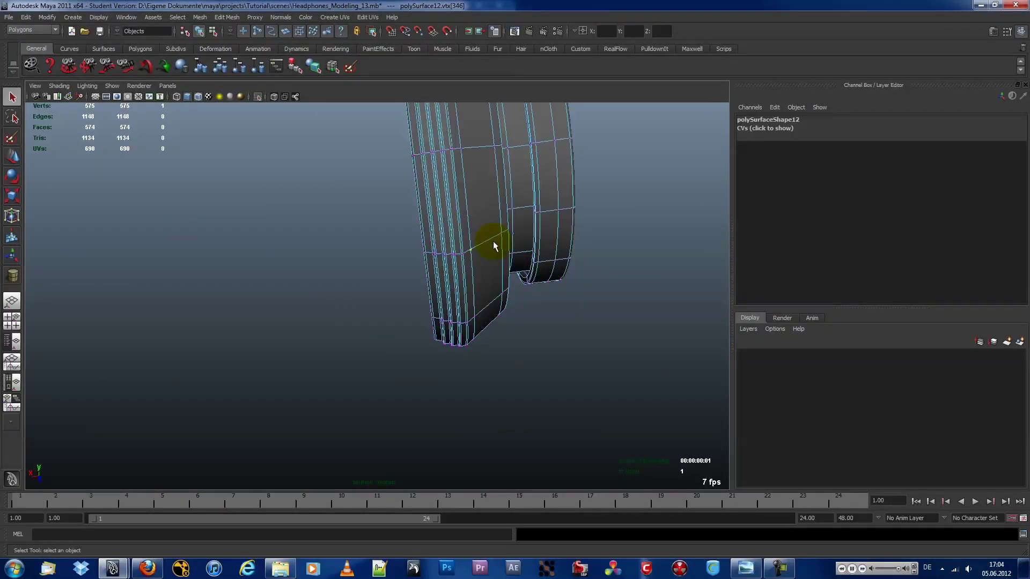
click(455, 246)
key(w)
alt+drag(467, 257, 419, 284)
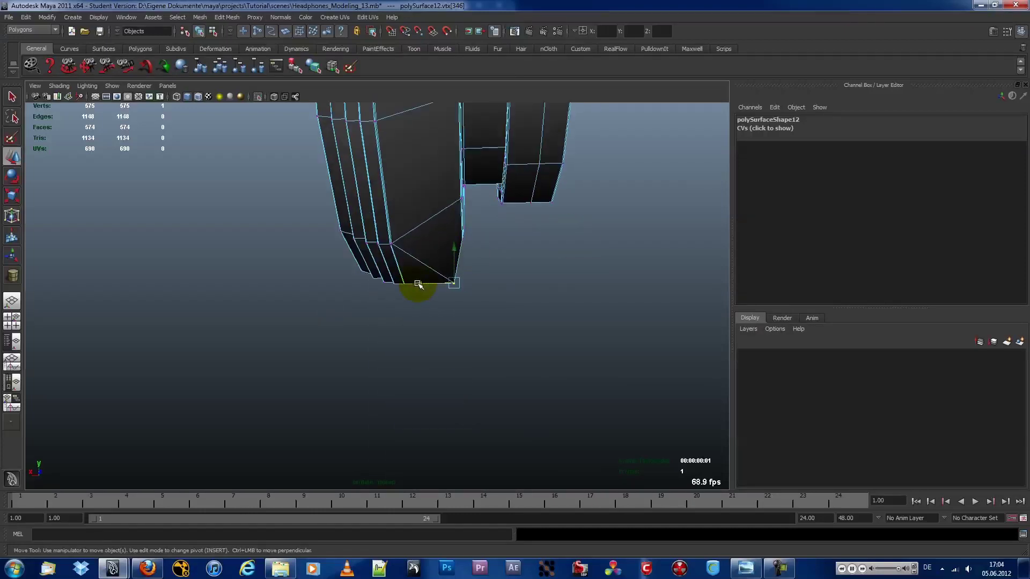
key(F8)
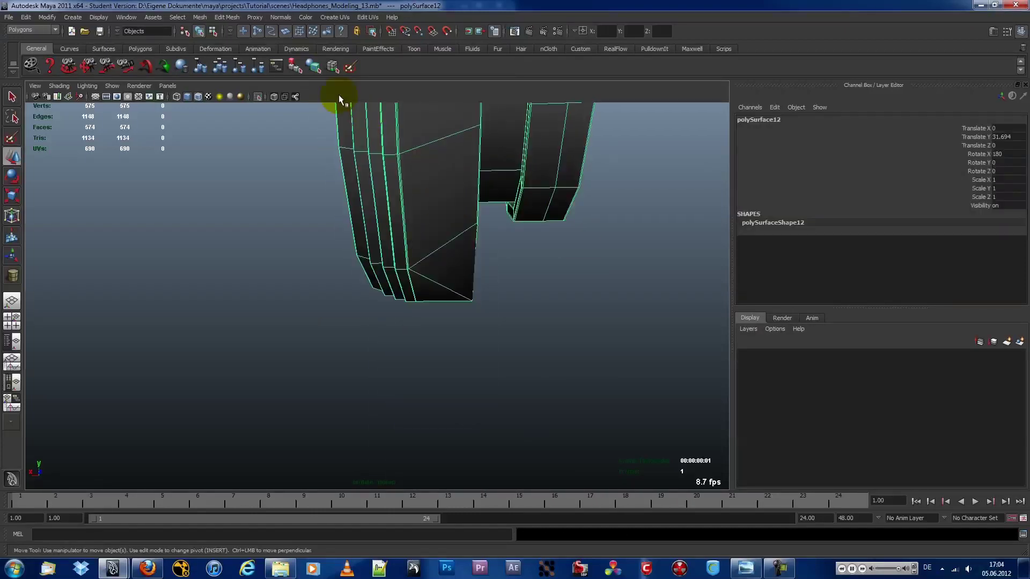
- Insert an edge loop near the bottom corner of the earcup shell
click(224, 19)
click(239, 108)
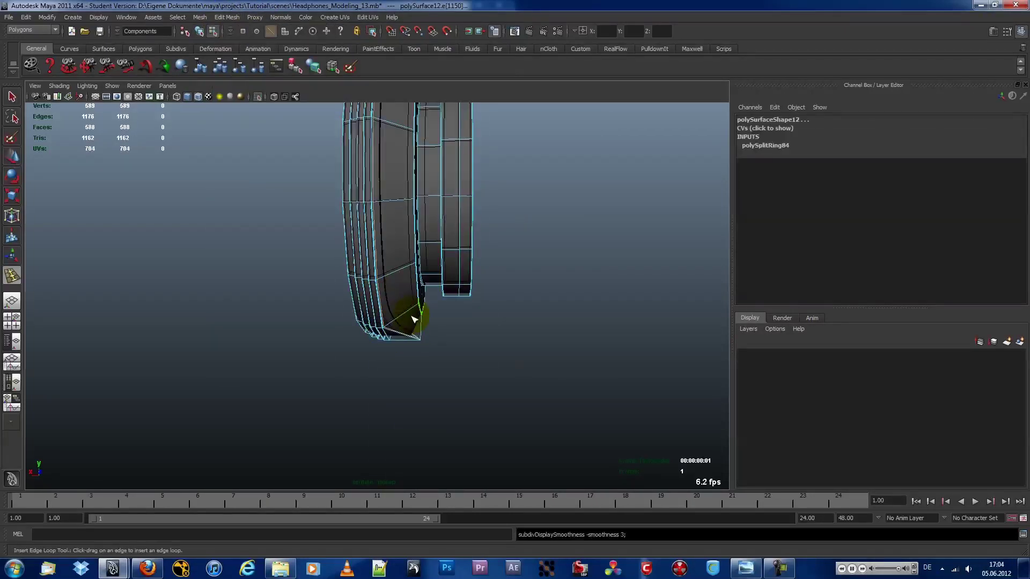
key(w)
click(459, 391)
mouse_move(459, 391)
alt+mouse_down()
mouse_move(427, 356)
mouse_move(459, 385)
alt+mouse_up()
- Apply Mesh > Smooth to the earcup shell, making a dense rounded 9362-face mesh
click(423, 355)
alt+right_drag(459, 386, 489, 388)
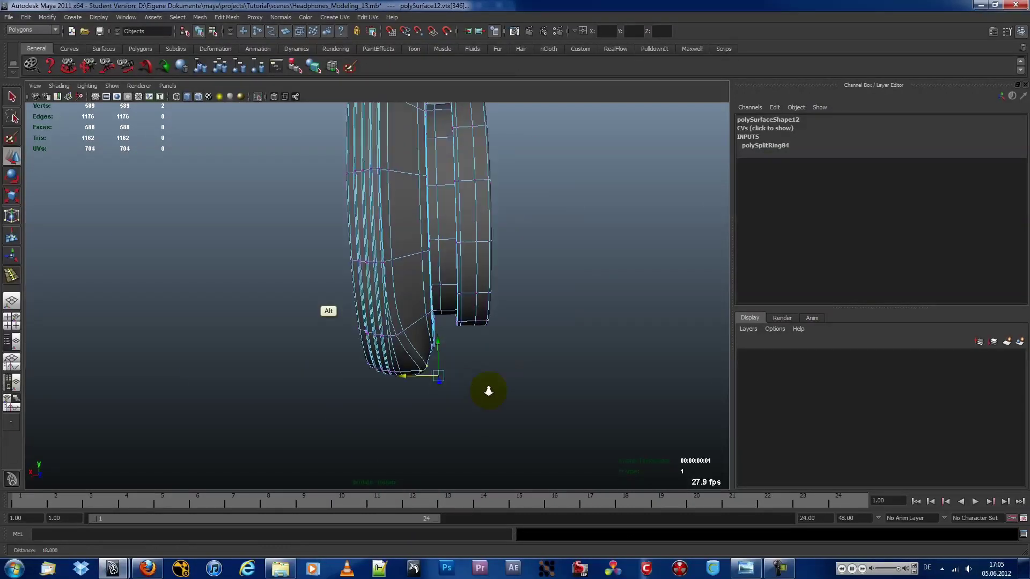
alt+drag(489, 387, 494, 397)
click(493, 397)
click(446, 296)
click(200, 17)
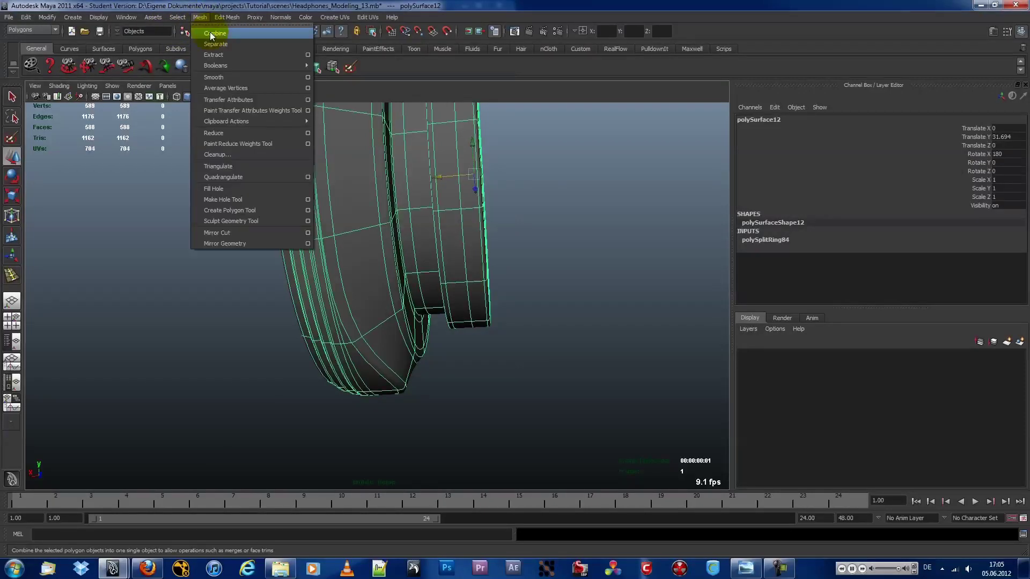
click(227, 80)
alt+right_drag(410, 271, 409, 281)
alt+drag(410, 280, 424, 309)
click(73, 17)
mouse_move(97, 43)
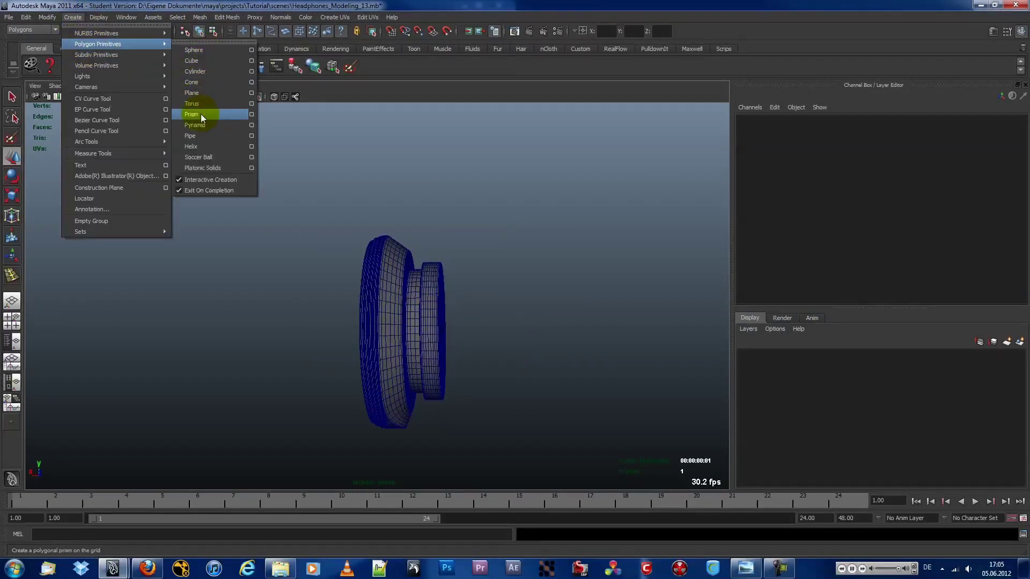
- Create a polygon pipe and move it down and forward toward the earcup
click(204, 136)
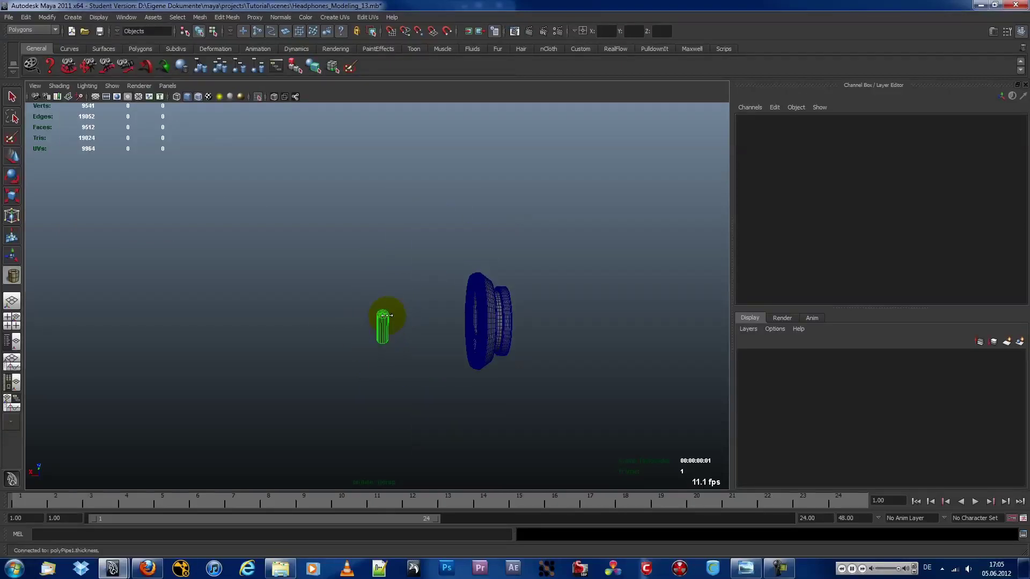
drag(384, 316, 449, 342)
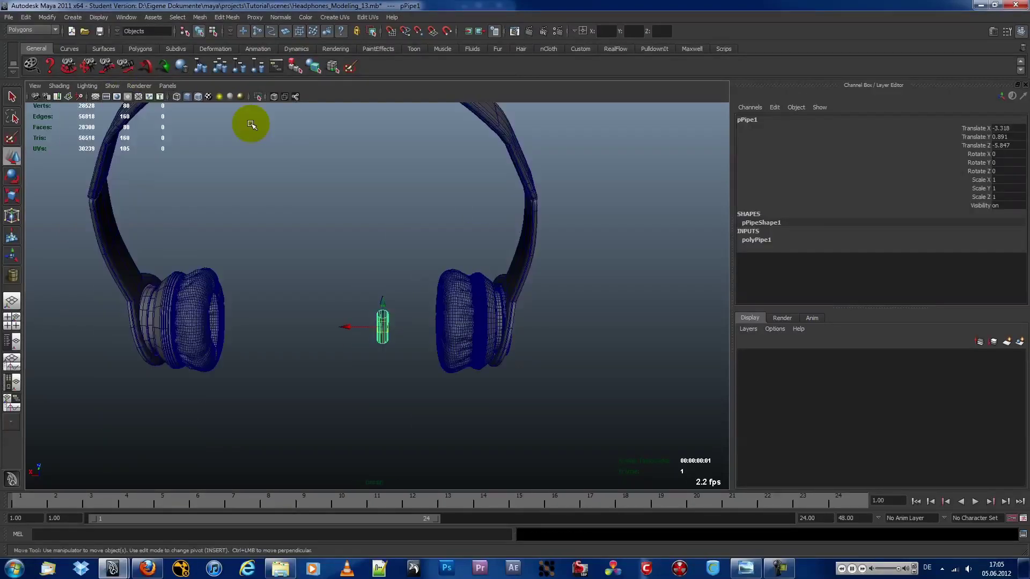
scroll(504, 313, up, 5)
drag(287, 156, 293, 311)
scroll(604, 240, up, 5)
mouse_move(604, 240)
alt+mouse_down()
mouse_move(452, 297)
mouse_move(400, 270)
alt+mouse_up()
alt+right_drag(429, 239, 433, 283)
key(r)
mouse_move(389, 265)
alt+mouse_down()
mouse_move(311, 246)
mouse_move(273, 254)
alt+mouse_up()
- Set the pipe Thickness to 0.05 and scale it up to about 0.55
click(771, 245)
text(0.03)
key(Return)
text(0.05)
key(Return)
alt+right_drag(496, 231, 469, 258)
mouse_move(469, 257)
alt+mouse_down()
mouse_move(448, 315)
mouse_move(409, 259)
mouse_move(409, 341)
mouse_move(389, 323)
alt+mouse_up()
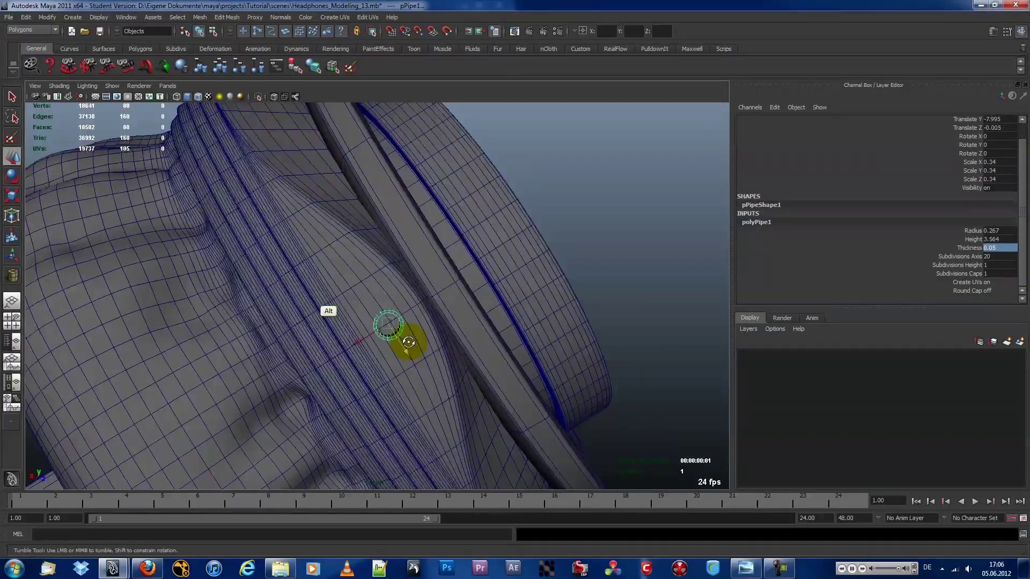
mouse_move(389, 322)
mouse_down()
mouse_move(419, 328)
mouse_move(418, 360)
mouse_move(333, 386)
mouse_up()
- Raise the pipe under the earcup and isolate the pipe together with the earcup
key(4)
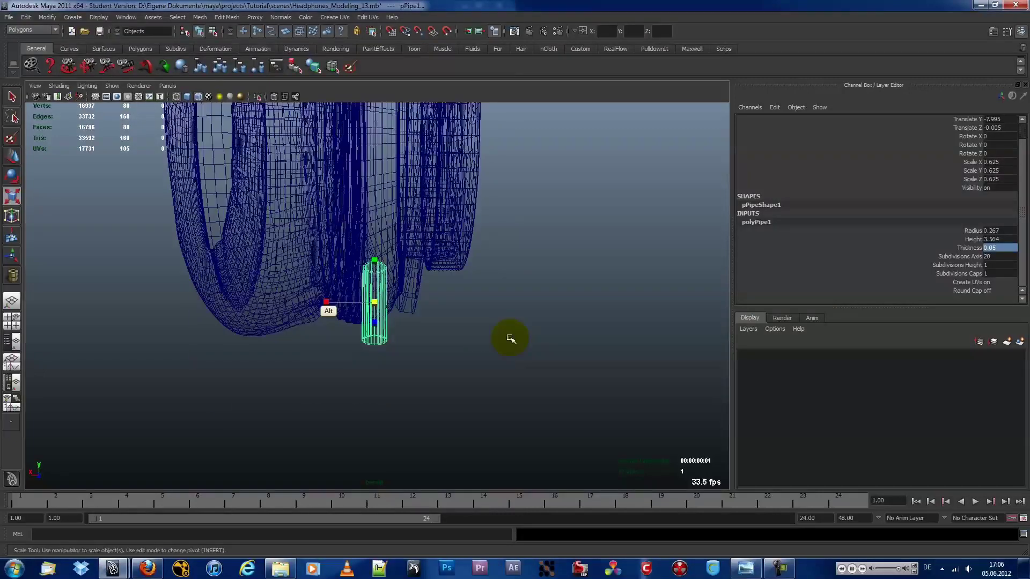
key(w)
drag(393, 292, 391, 268)
shift+click(407, 231)
key(ctrl+1)
click(601, 258)
key(5)
mouse_move(417, 347)
alt+mouse_down()
mouse_move(375, 318)
mouse_move(402, 322)
alt+mouse_up()
- Select the earcup's faces and ring vertices beneath the pipe opening
click(402, 322)
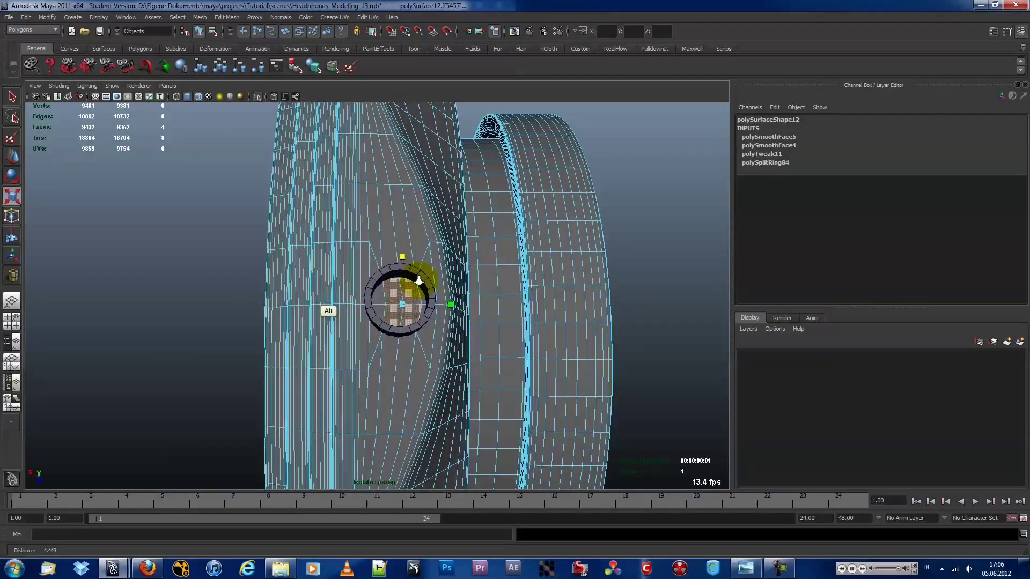
scroll(404, 279, up, 5)
right_click(405, 249)
key(4)
mouse_move(327, 263)
alt+mouse_down()
mouse_move(410, 244)
mouse_move(299, 366)
mouse_move(361, 310)
alt+mouse_up()
key(5)
key(f)
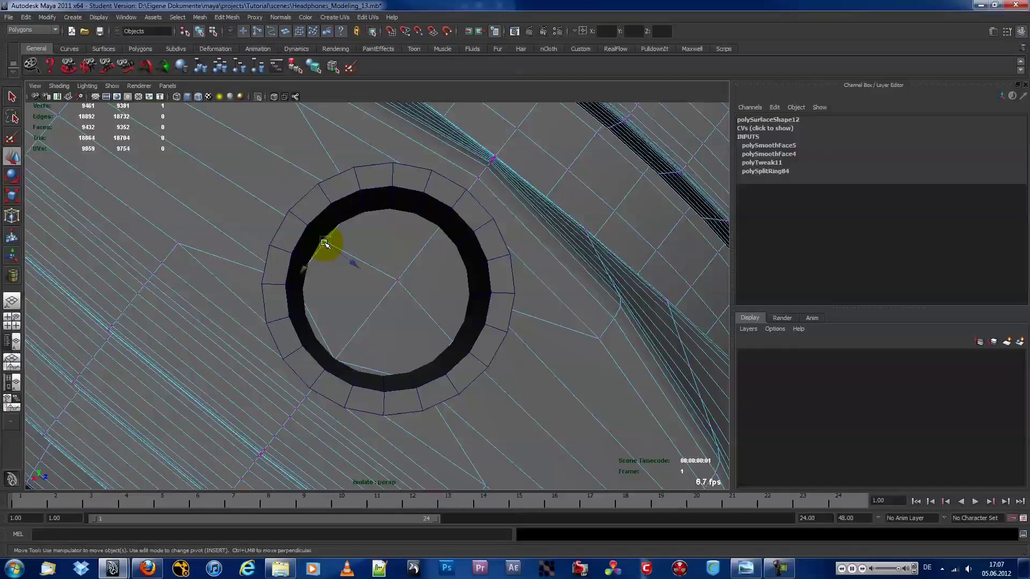
alt+drag(334, 360, 345, 345)
click(252, 387)
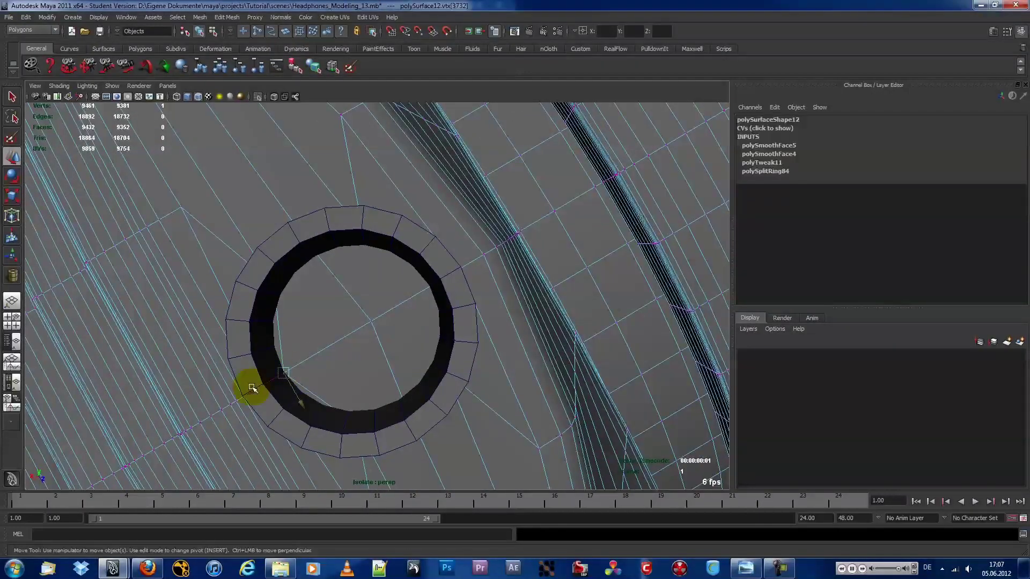
mouse_move(401, 256)
alt+mouse_down()
mouse_move(570, 329)
mouse_move(338, 333)
mouse_move(420, 322)
mouse_move(365, 291)
mouse_move(362, 231)
mouse_move(306, 271)
mouse_move(318, 321)
mouse_move(288, 230)
mouse_move(332, 275)
alt+mouse_up()
- Extrude the selected faces into a small cylinder and nudge its end
click(240, 48)
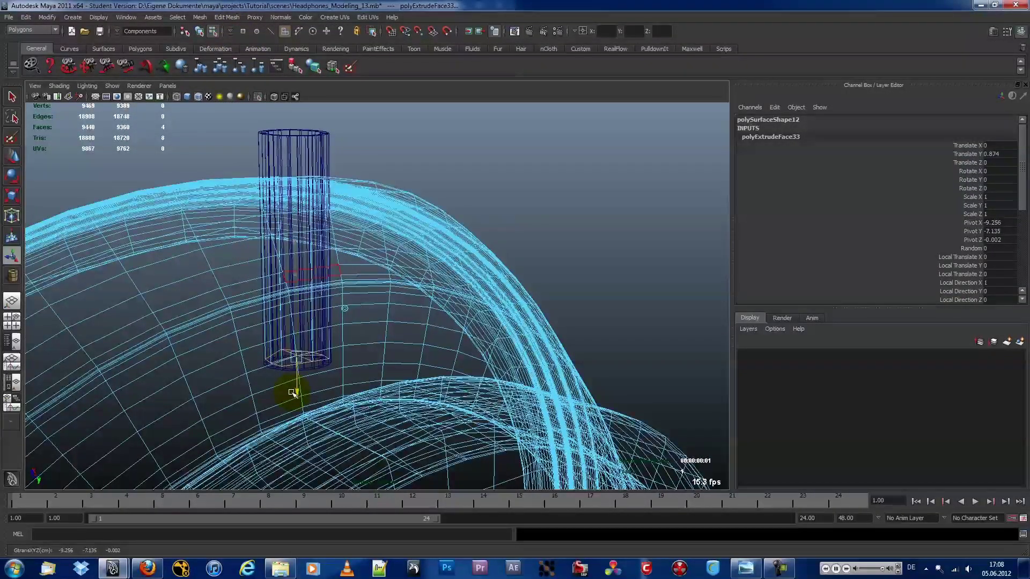
alt+drag(293, 395, 296, 308)
key(r)
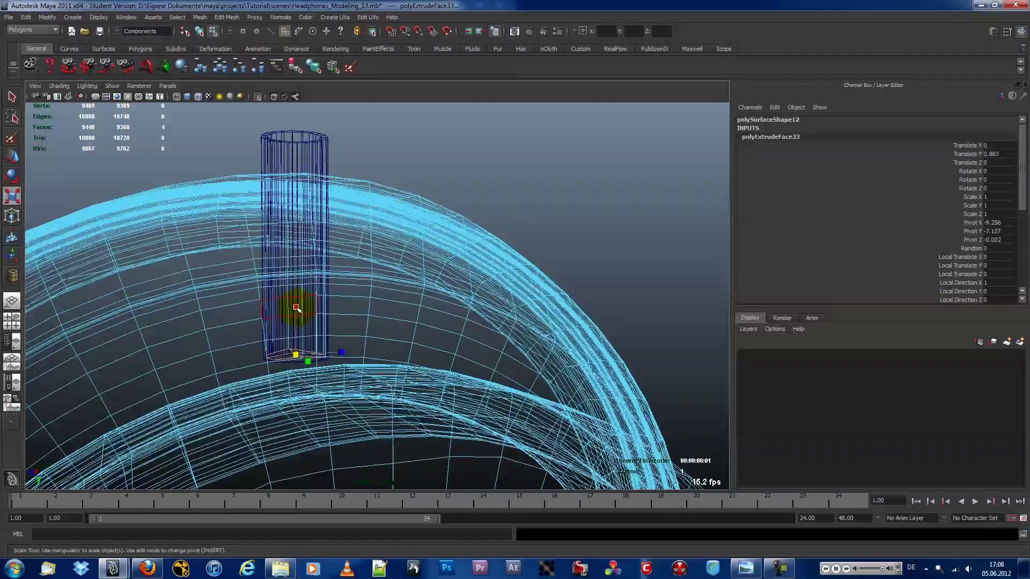
mouse_move(296, 347)
alt+mouse_down()
mouse_move(345, 258)
mouse_move(433, 224)
mouse_move(421, 241)
mouse_move(506, 260)
mouse_move(515, 203)
mouse_move(510, 236)
alt+mouse_up()
key(F8)
key(5)
- Select the small cylinder and view the pipe's top vertex ring with the Move tool
right_drag(444, 172, 429, 160)
mouse_move(429, 161)
alt+mouse_down()
mouse_move(419, 218)
mouse_move(297, 188)
alt+mouse_up()
key(w)
alt+drag(345, 278, 350, 298)
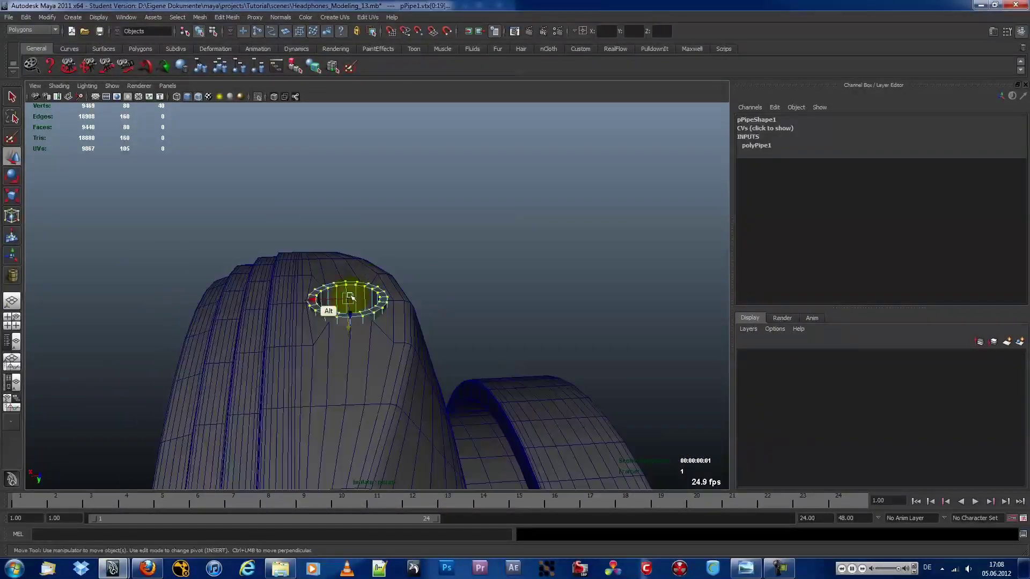
right_drag(395, 274, 395, 274)
mouse_move(329, 311)
alt+mouse_down()
mouse_move(794, 367)
mouse_move(115, 85)
mouse_move(397, 236)
mouse_move(191, 244)
mouse_move(404, 278)
mouse_move(472, 333)
mouse_move(535, 303)
alt+mouse_up()
- Save the scene as Headphones_Modeling_14 and reselect the whole earcup object
key(ctrl+s)
click(345, 322)
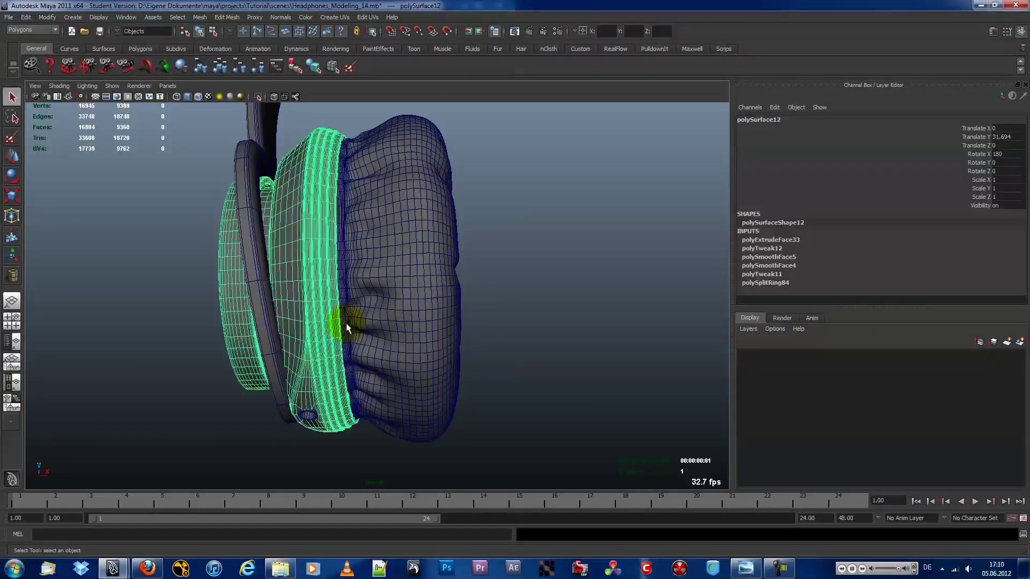
click(26, 18)
click(32, 28)
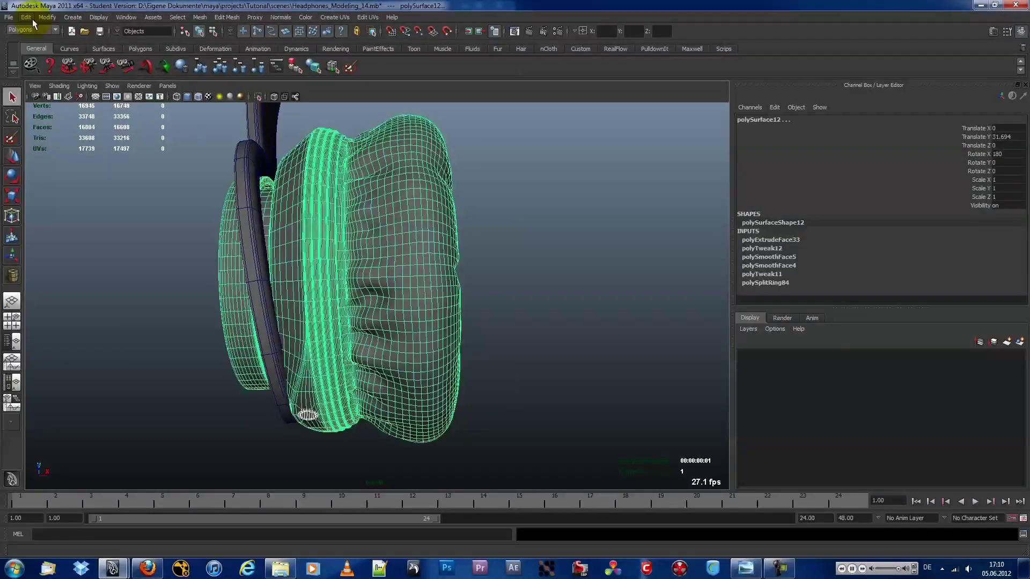
click(25, 17)
click(32, 28)
key(w)
click(299, 274)
mouse_move(298, 274)
alt+mouse_down()
mouse_move(288, 242)
mouse_move(483, 297)
mouse_move(380, 276)
alt+mouse_up()
- Create a thin polygon cylinder and rotate it -90° on X
click(72, 18)
click(208, 88)
alt+drag(347, 218, 485, 347)
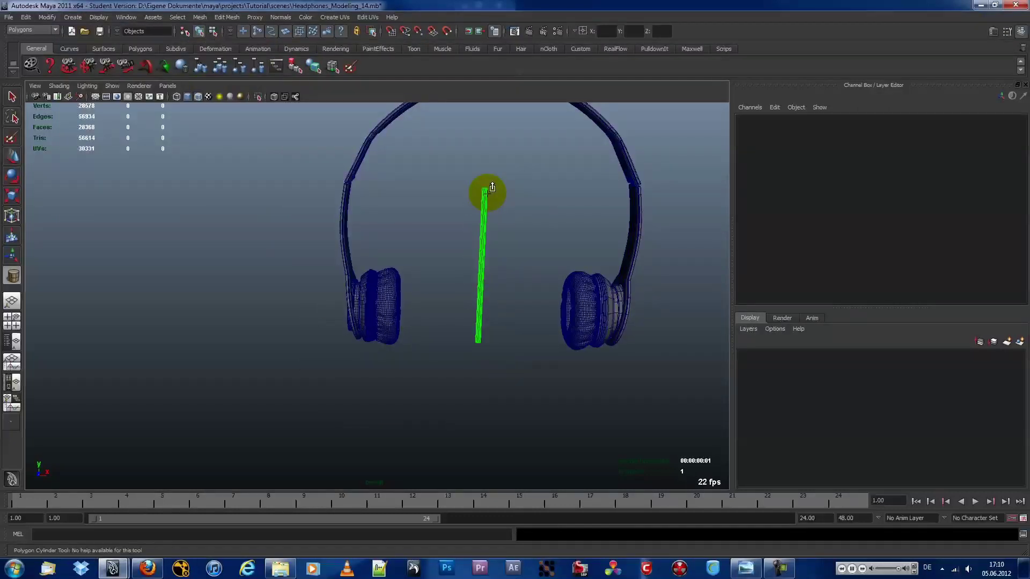
key(e)
alt+drag(545, 254, 583, 258)
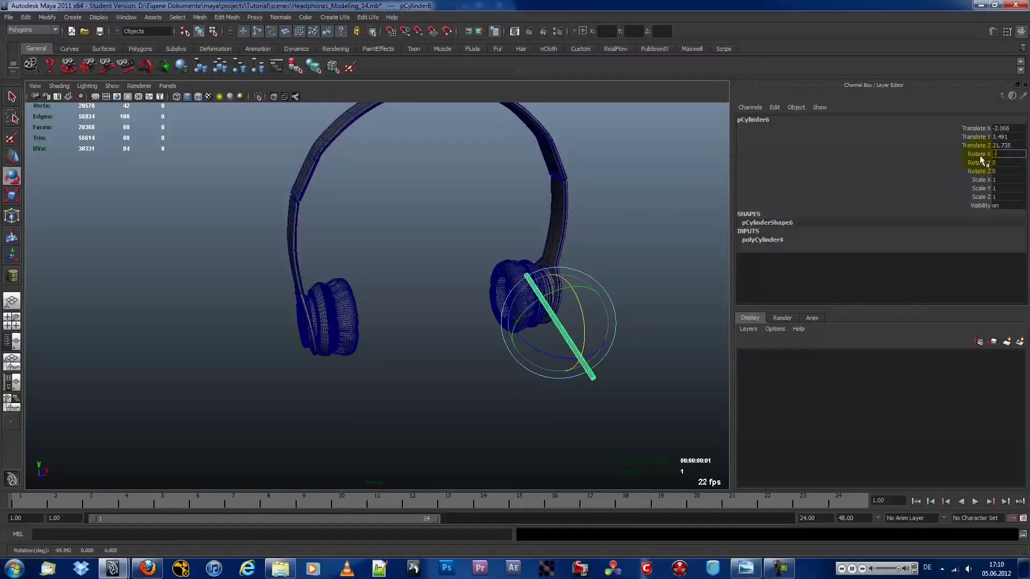
text(90)
key(Return)
alt+drag(329, 316, 595, 320)
- Scale the cylinder disc down to 0.732 at the earcup
alt+drag(346, 328, 400, 315)
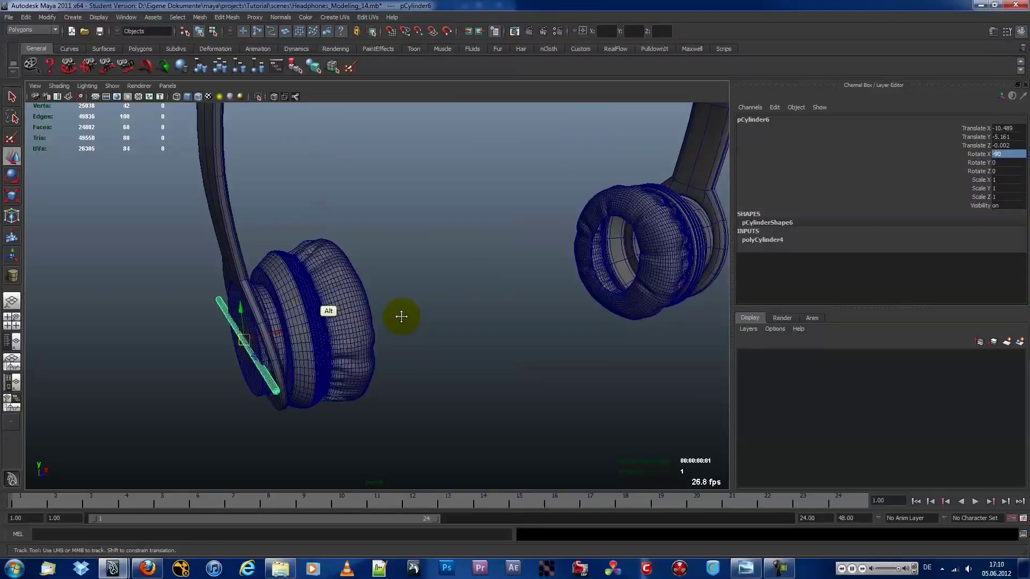
key(w)
scroll(351, 328, up, 5)
mouse_move(309, 338)
alt+mouse_down()
mouse_move(425, 320)
mouse_move(409, 329)
mouse_move(387, 294)
alt+mouse_up()
- Duplicate the disc and move the copy along X onto the other earcup
key(ctrl+d)
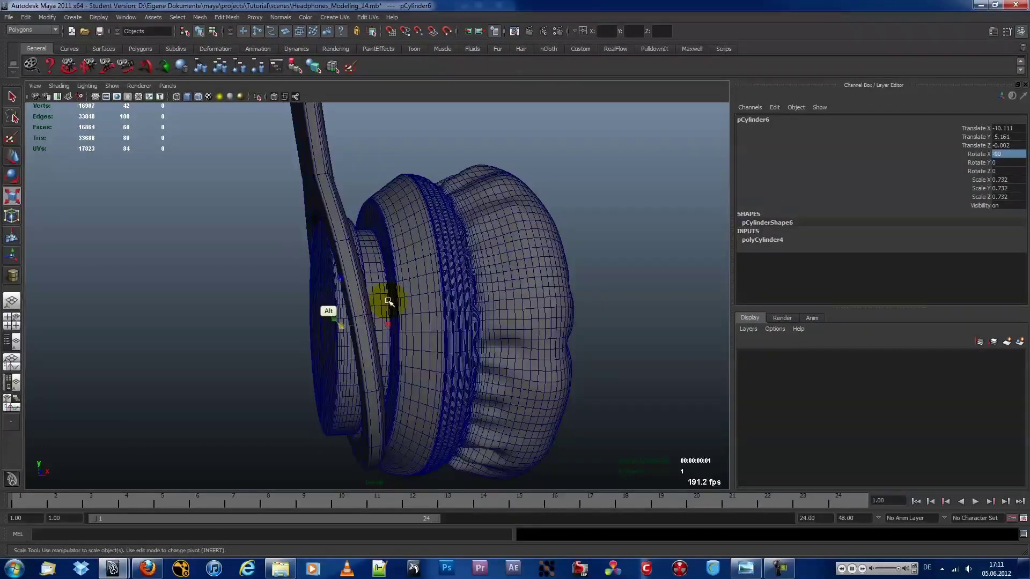
key(w)
scroll(537, 329, down, 5)
drag(599, 329, 590, 330)
alt+drag(591, 330, 235, 265)
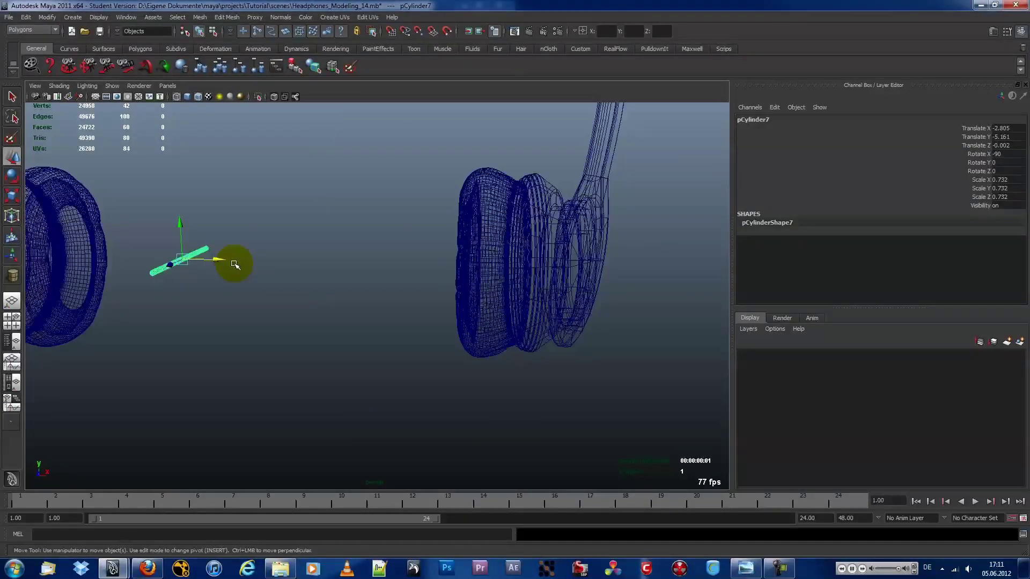
mouse_move(580, 277)
alt+mouse_down()
mouse_move(460, 260)
mouse_move(574, 270)
alt+mouse_up()
mouse_move(574, 271)
mouse_down()
mouse_move(398, 253)
mouse_move(574, 258)
mouse_move(356, 269)
mouse_move(246, 237)
mouse_move(593, 233)
mouse_move(528, 257)
mouse_up()
click(348, 260)
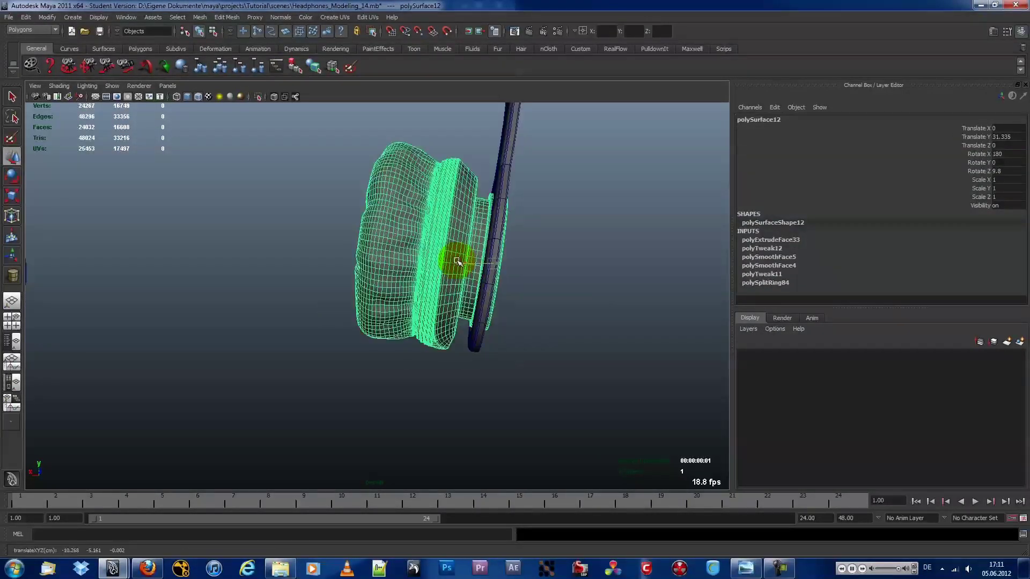
- Select the other earcup's cushion and smooth it
mouse_move(544, 239)
alt+mouse_down()
mouse_move(326, 225)
mouse_move(538, 278)
mouse_move(502, 264)
mouse_move(334, 259)
mouse_move(349, 195)
alt+mouse_up()
click(538, 278)
click(510, 250)
click(350, 195)
click(200, 18)
click(216, 77)
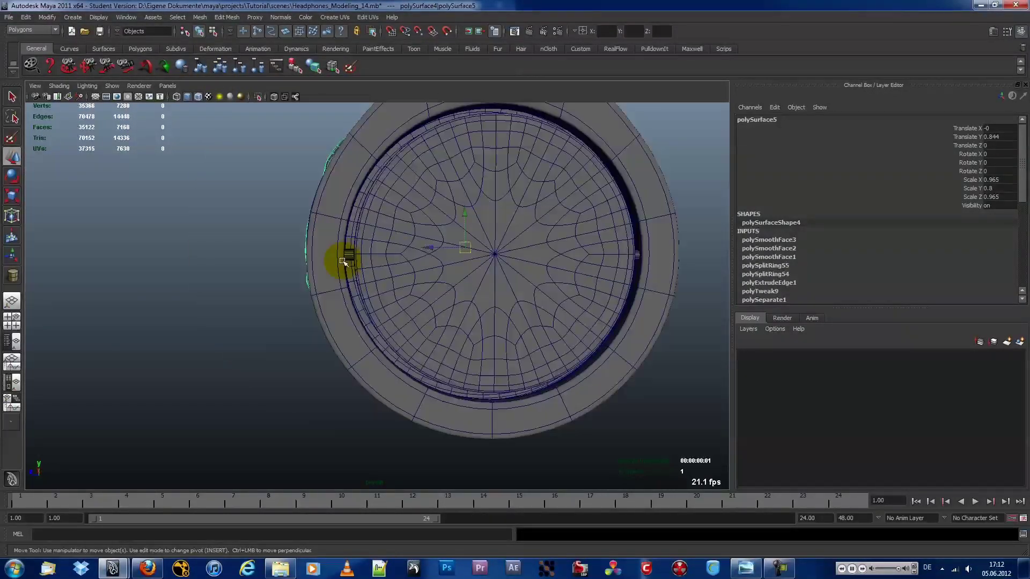
- Combine the two headband arms into one mesh and smooth it
click(422, 196)
click(350, 240)
mouse_move(349, 239)
alt+mouse_down()
mouse_move(111, 230)
mouse_move(401, 233)
alt+mouse_up()
click(415, 212)
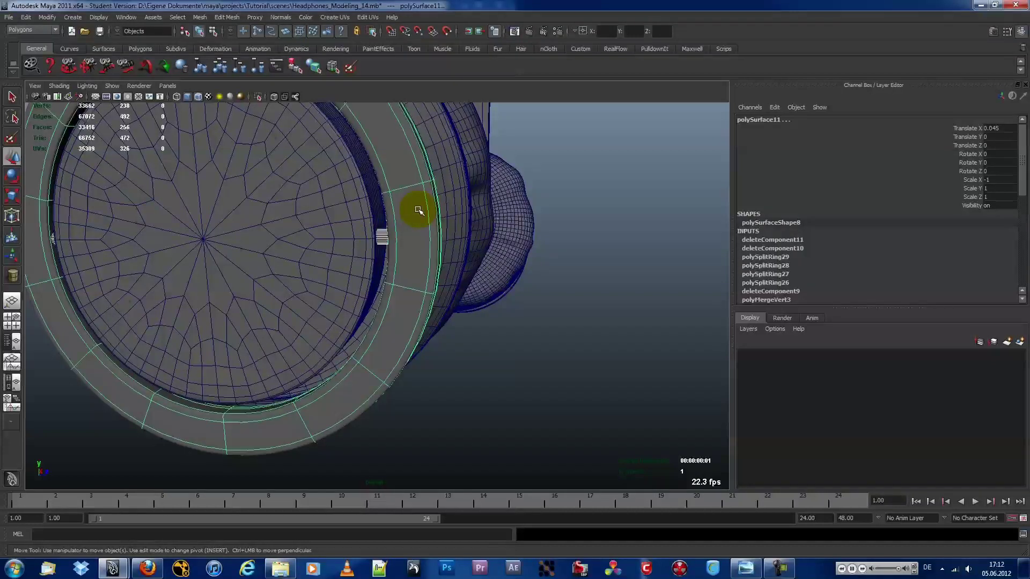
mouse_move(478, 294)
alt+mouse_down()
mouse_move(548, 295)
mouse_move(513, 298)
alt+mouse_up()
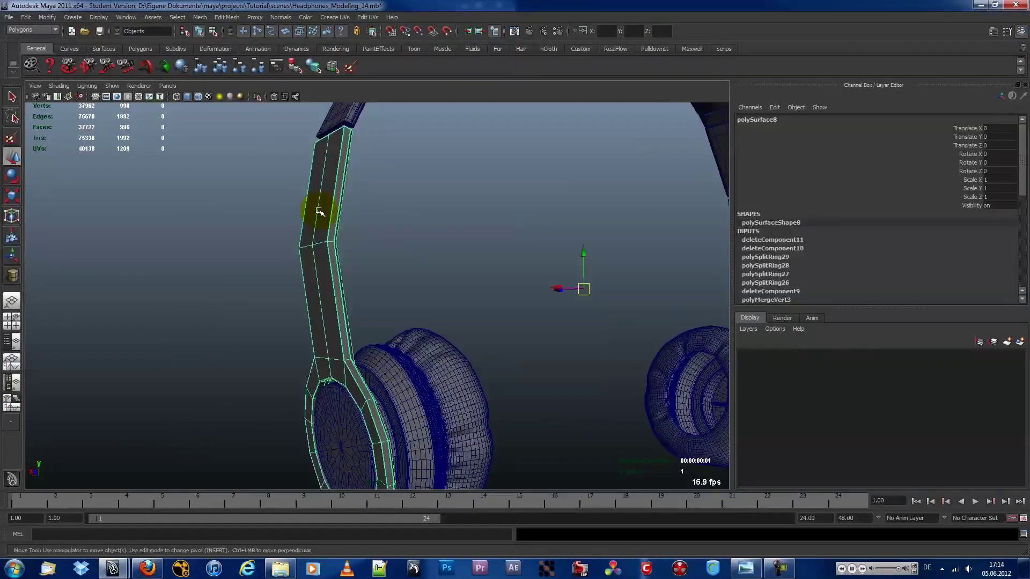
shift+click(587, 214)
click(200, 16)
click(214, 32)
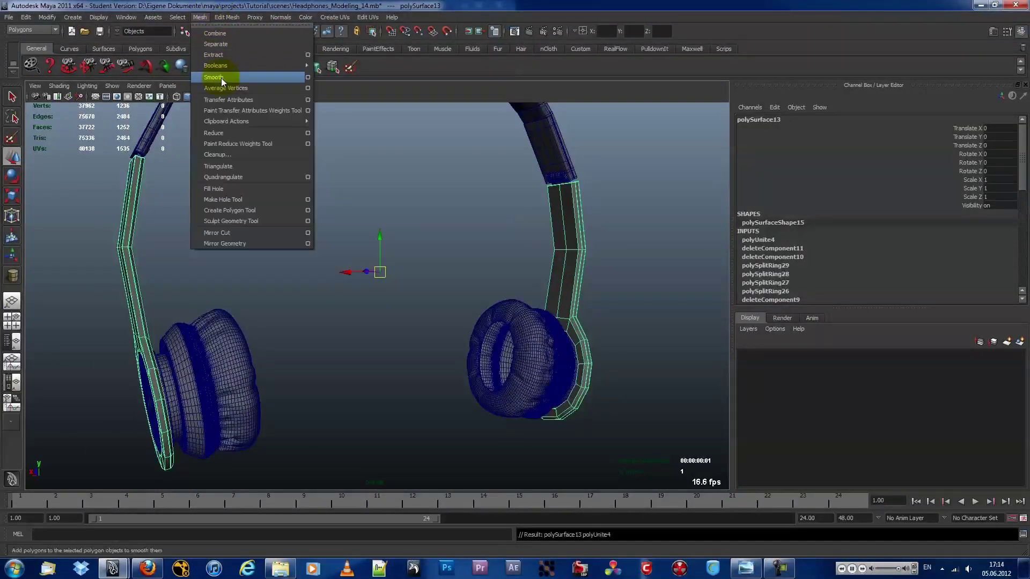
click(221, 78)
click(419, 128)
- Smooth the headband arch, bringing the model to 43782 faces
click(200, 17)
click(222, 73)
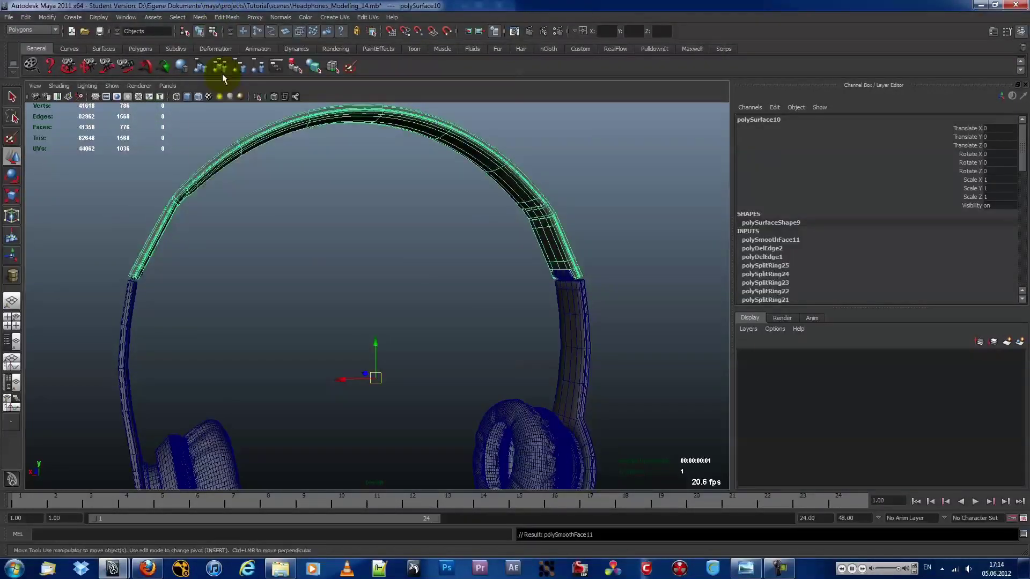
click(395, 322)
mouse_move(396, 322)
alt+mouse_down()
mouse_move(547, 234)
mouse_move(413, 241)
mouse_move(271, 161)
alt+mouse_up()
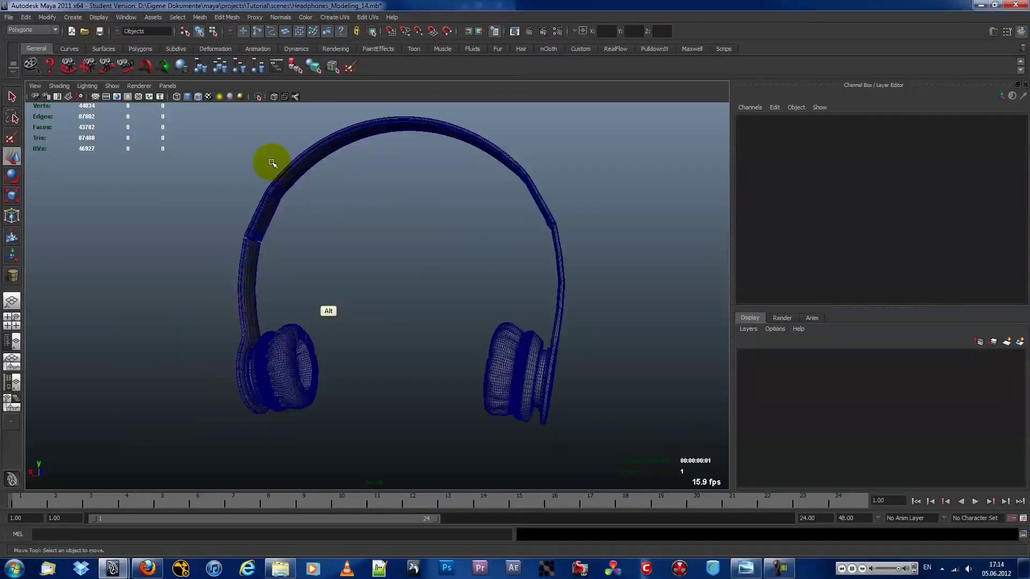
- Create a polygon sphere and move it into the earcup
click(211, 63)
alt+right_drag(322, 242, 354, 301)
drag(356, 304, 375, 301)
alt+right_drag(376, 300, 394, 297)
alt+drag(394, 297, 426, 258)
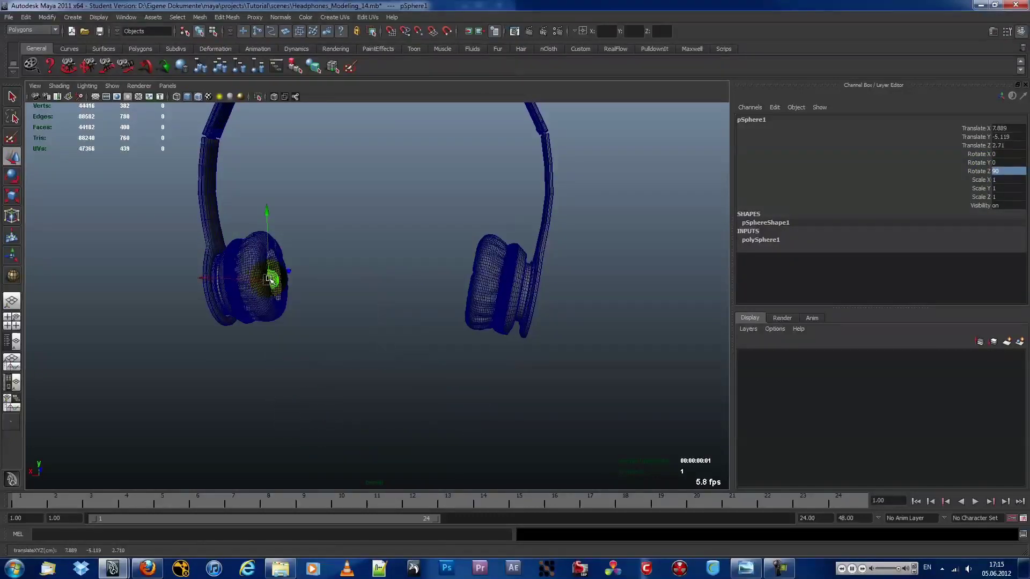
alt+right_drag(270, 280, 307, 287)
mouse_move(308, 286)
mouse_down()
mouse_move(242, 288)
mouse_move(307, 287)
mouse_up()
- In Front View, delete the right half of the sphere's faces
key(space)
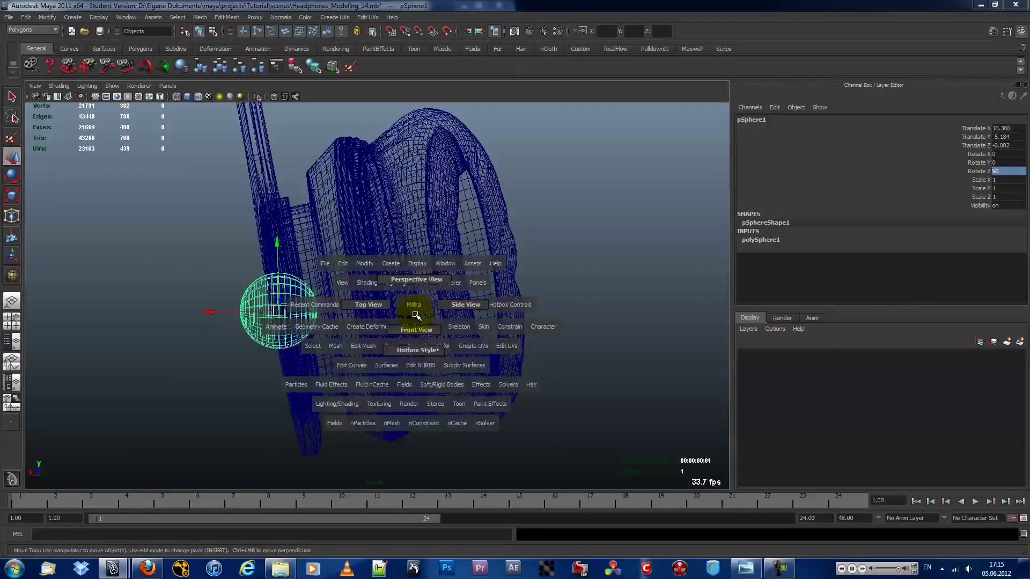
drag(415, 315, 417, 330)
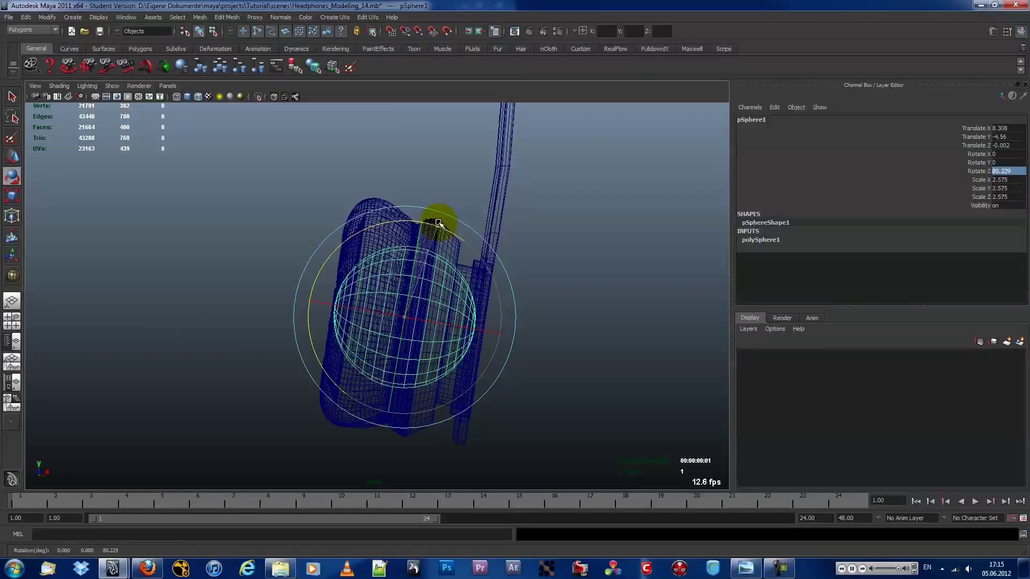
key(Return)
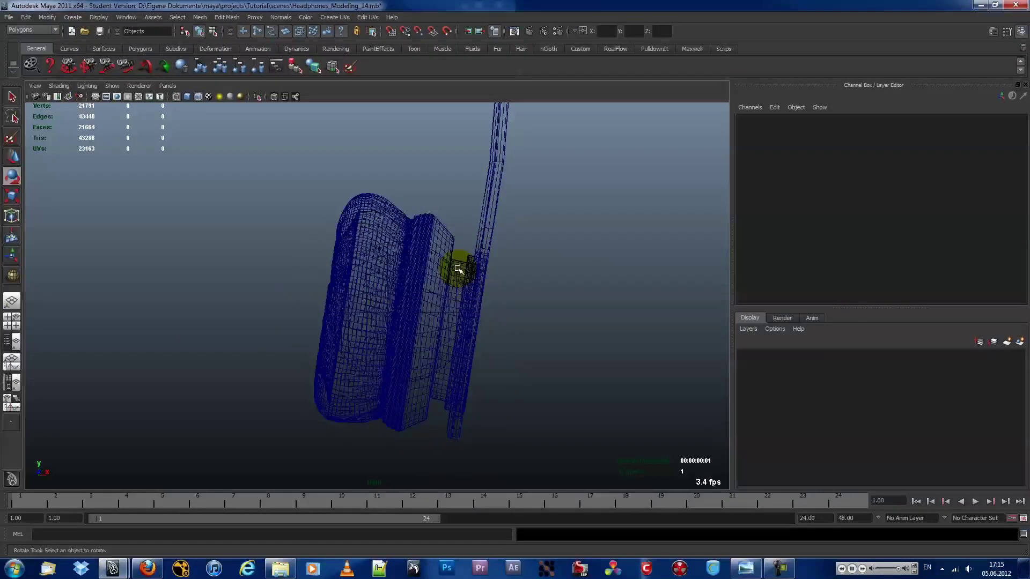
drag(459, 269, 264, 294)
drag(307, 199, 208, 424)
key(Delete)
key(F8)
- Flatten the half sphere to 3.188 × 0.631 × 3.188, rotate Z 90, and fit it into the earcup
key(r)
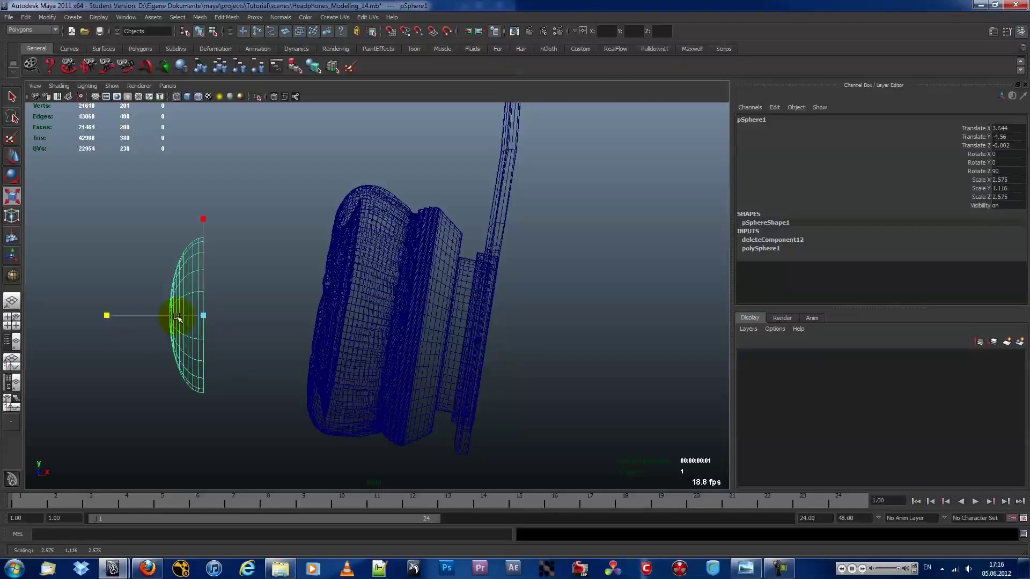
right_drag(194, 258, 202, 295)
key(Delete)
key(w)
drag(202, 295, 443, 297)
key(e)
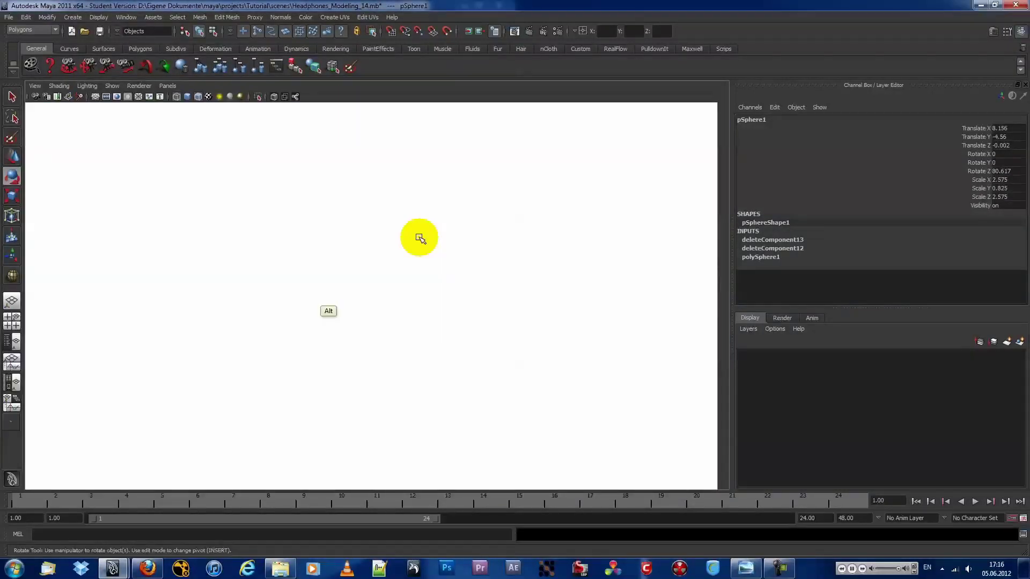
mouse_move(419, 236)
alt+mouse_down()
mouse_move(492, 237)
mouse_move(326, 270)
mouse_move(401, 288)
alt+mouse_up()
key(r)
mouse_move(313, 270)
alt+mouse_down()
mouse_move(299, 189)
mouse_move(277, 254)
mouse_move(379, 282)
mouse_move(472, 259)
mouse_move(389, 257)
mouse_move(499, 269)
mouse_move(351, 204)
alt+mouse_up()
key(w)
click(993, 31)
- Duplicate Special the disc with scale -1 in X into the other earcup
key(ctrl+shift+d)
mouse_move(397, 262)
alt+mouse_down()
mouse_move(568, 301)
mouse_move(344, 300)
alt+mouse_up()
alt+drag(629, 312, 423, 266)
key(f)
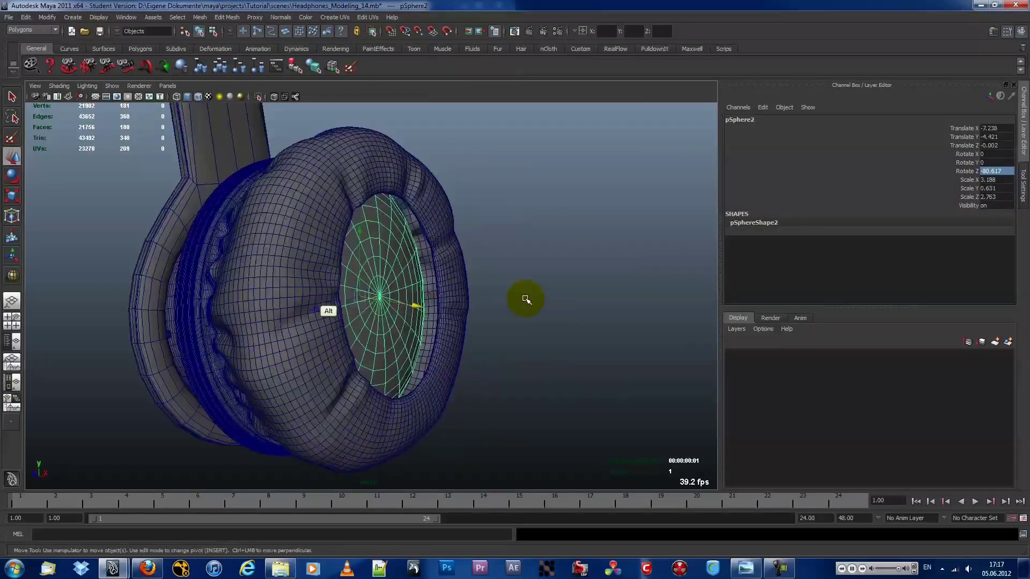
alt+right_drag(526, 299, 559, 301)
mouse_move(559, 301)
alt+mouse_down()
mouse_move(222, 297)
mouse_move(387, 295)
mouse_move(345, 308)
alt+mouse_up()
click(428, 294)
alt+right_drag(345, 308, 471, 295)
mouse_move(471, 295)
alt+mouse_down()
mouse_move(433, 296)
mouse_move(524, 299)
alt+mouse_up()
alt+right_drag(525, 299, 533, 305)
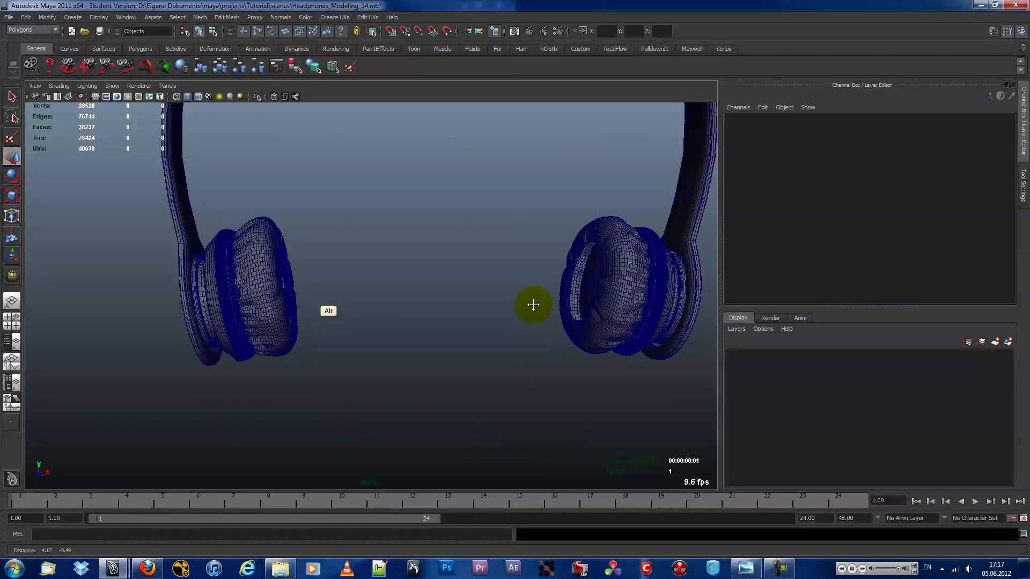
- Select the headband and its arms and inspect them from side and three-quarter views
alt+drag(534, 305, 454, 306)
alt+right_drag(453, 306, 471, 328)
alt+drag(472, 328, 459, 350)
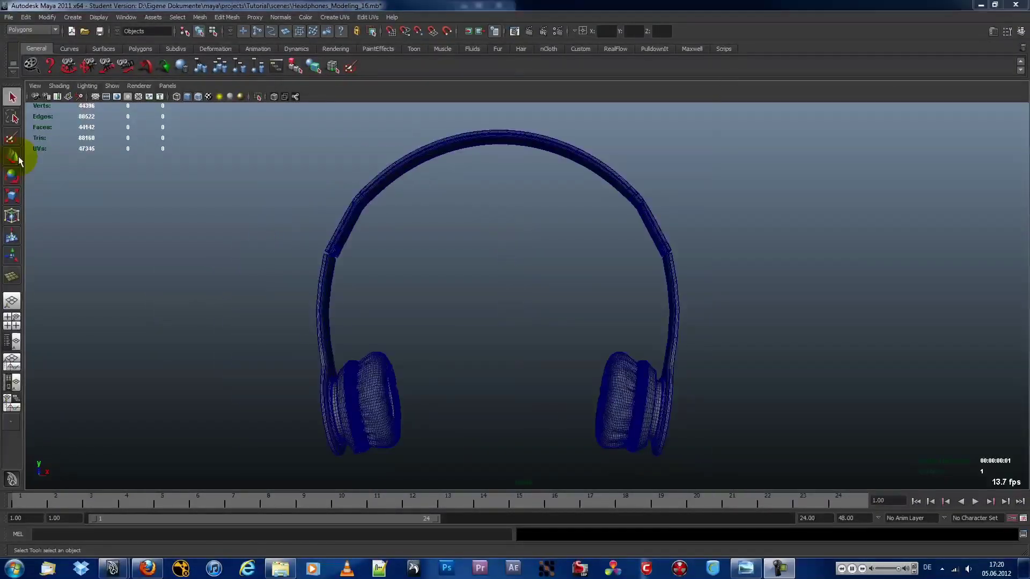
alt+drag(350, 225, 396, 232)
drag(271, 182, 688, 290)
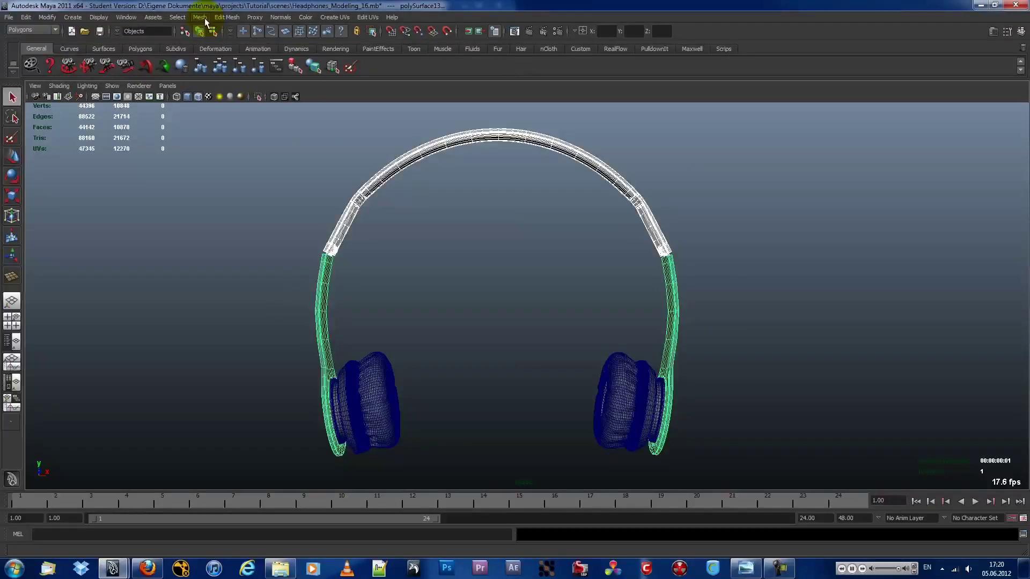
alt+drag(343, 225, 379, 195)
key(space)
drag(479, 288, 515, 287)
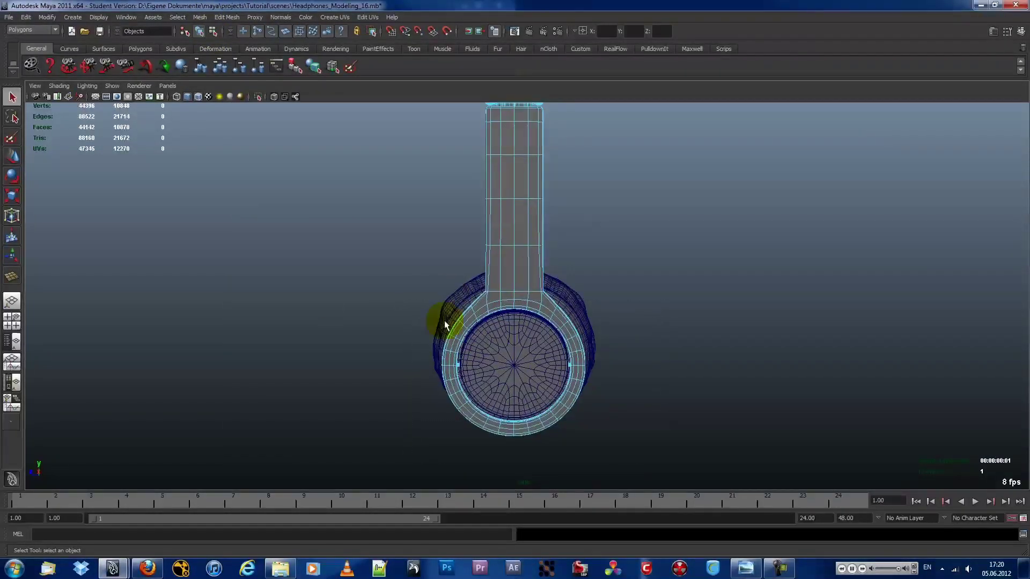
click(445, 325)
key(space)
mouse_move(544, 230)
mouse_down()
mouse_move(460, 242)
mouse_move(419, 311)
mouse_move(533, 278)
mouse_up()
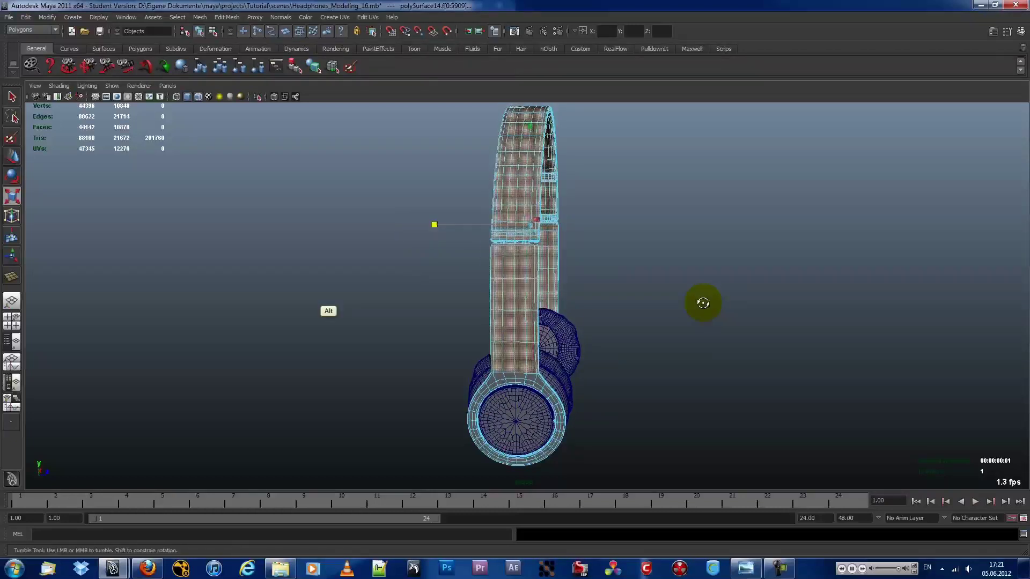
alt+drag(703, 303, 618, 294)
- Scale the faces of the left earcup ring to reshape it
click(200, 18)
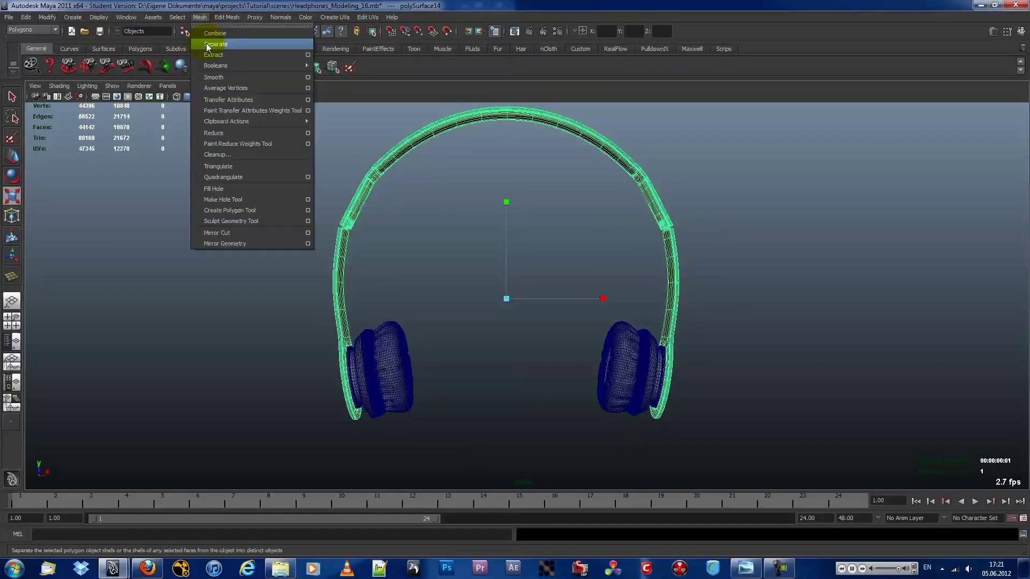
mouse_move(526, 283)
alt+mouse_down()
mouse_move(532, 298)
mouse_move(483, 304)
mouse_move(531, 306)
mouse_move(435, 297)
alt+mouse_up()
click(669, 271)
mouse_move(435, 296)
alt+right_down()
mouse_move(533, 319)
mouse_move(497, 247)
mouse_move(515, 299)
alt+right_up()
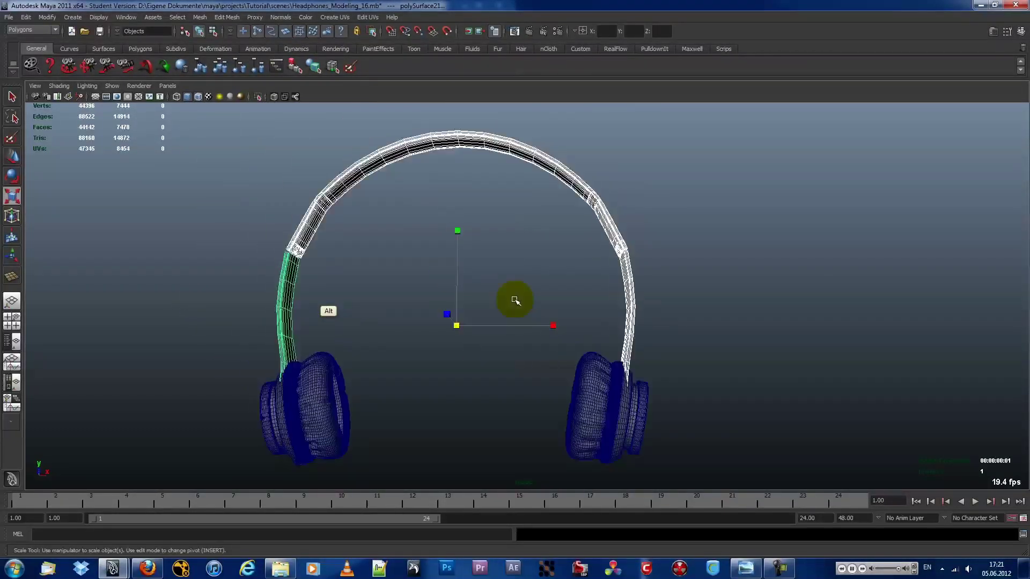
shift+click(276, 450)
alt+drag(276, 450, 271, 356)
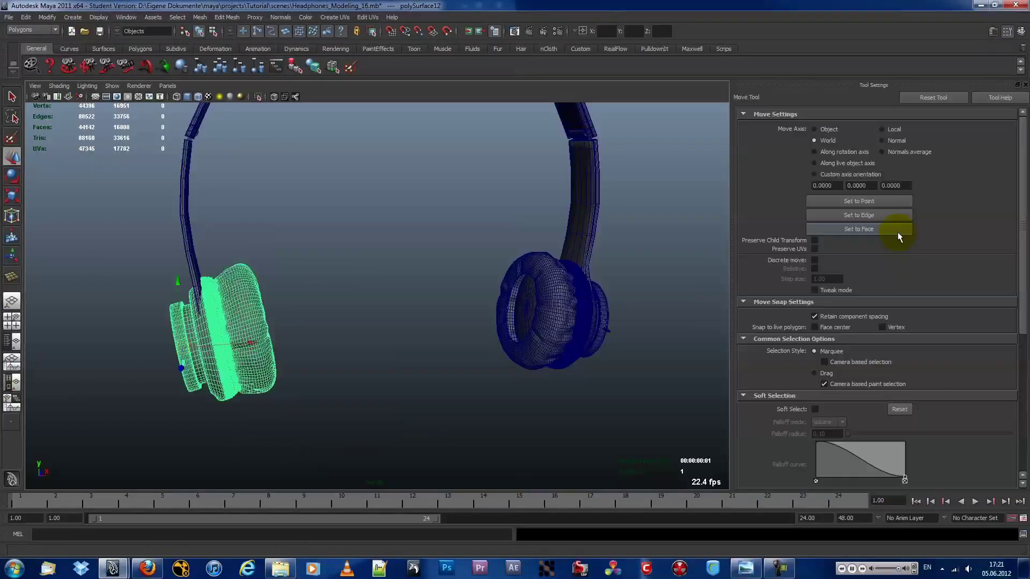
mouse_move(283, 306)
alt+mouse_down()
mouse_move(342, 267)
mouse_move(391, 333)
mouse_move(527, 362)
mouse_move(437, 269)
alt+mouse_up()
mouse_move(379, 301)
mouse_down()
mouse_move(501, 379)
mouse_move(445, 354)
mouse_move(453, 278)
mouse_move(417, 317)
mouse_move(420, 372)
mouse_move(524, 370)
mouse_move(530, 287)
mouse_move(605, 282)
mouse_move(247, 257)
mouse_up()
key(r)
click(605, 283)
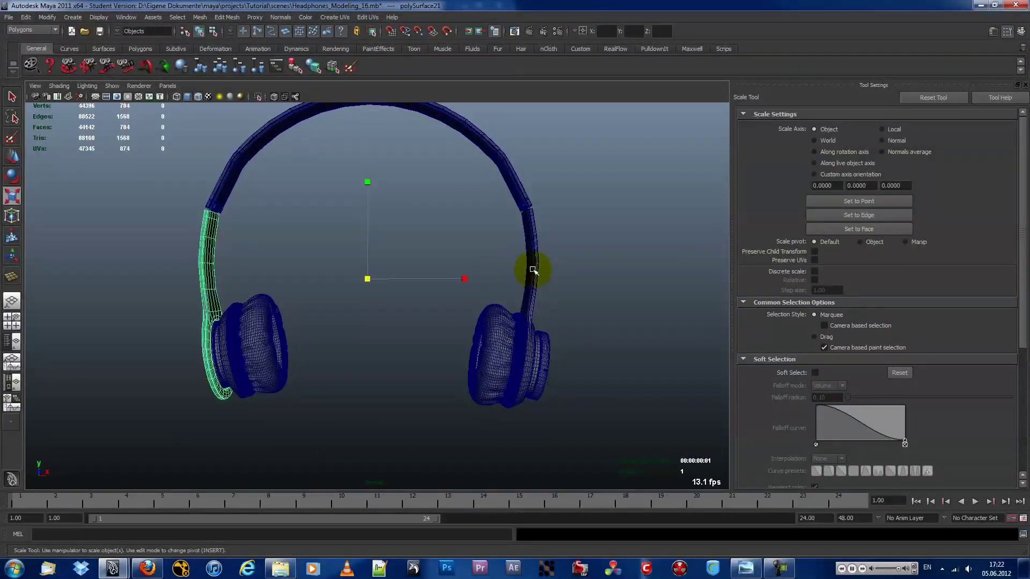
- Make a mirrored Duplicate Special of the earcup piece on the opposite side
click(26, 16)
click(59, 301)
key(w)
mouse_move(70, 428)
mouse_down()
mouse_move(44, 427)
mouse_move(501, 369)
mouse_up()
click(395, 328)
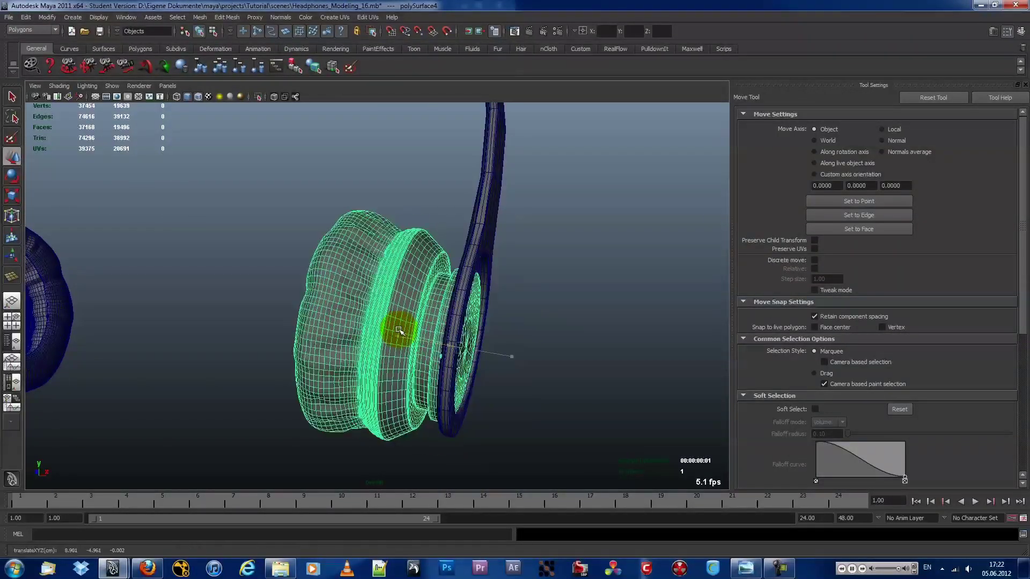
alt+drag(395, 329, 482, 344)
mouse_move(288, 271)
alt+mouse_down()
mouse_move(329, 305)
mouse_move(498, 371)
mouse_move(301, 361)
mouse_move(317, 373)
mouse_move(495, 304)
mouse_move(450, 398)
mouse_move(395, 437)
alt+mouse_up()
click(349, 295)
click(396, 437)
mouse_move(396, 478)
alt+mouse_down()
mouse_move(559, 347)
mouse_move(414, 322)
mouse_move(403, 345)
mouse_move(545, 272)
mouse_move(346, 307)
mouse_move(402, 375)
mouse_move(417, 371)
mouse_move(386, 375)
mouse_move(478, 391)
mouse_move(448, 386)
alt+mouse_up()
click(346, 307)
- Save the scene incrementally as Headphones_Modeling_17.mb
key(ctrl+alt+s)
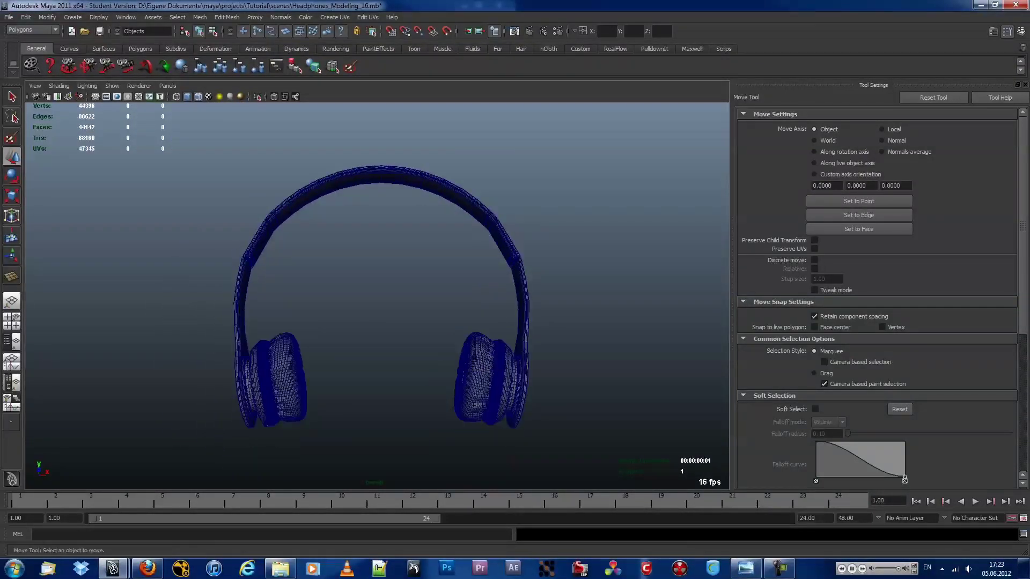
key(q)
key(ctrl+shift+t)
alt+drag(532, 275, 321, 193)
click(73, 16)
- Add a large ground plane and rotate the headphones group to X -97.31 to lie flat
click(204, 88)
mouse_move(472, 264)
mouse_down()
mouse_move(632, 573)
mouse_move(568, 236)
mouse_up()
key(q)
click(555, 253)
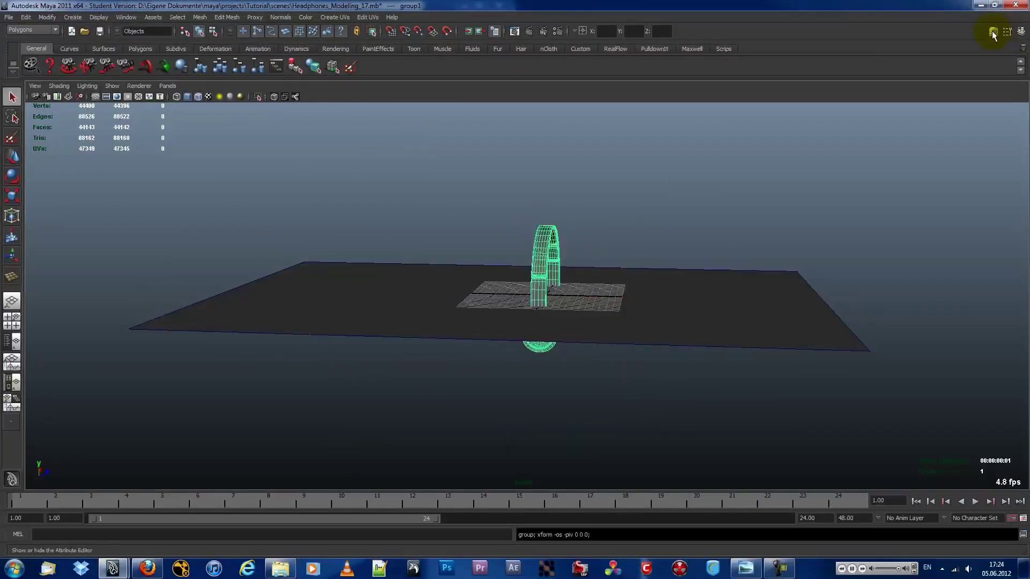
click(993, 33)
alt+middle_drag(724, 192, 752, 177)
click(452, 250)
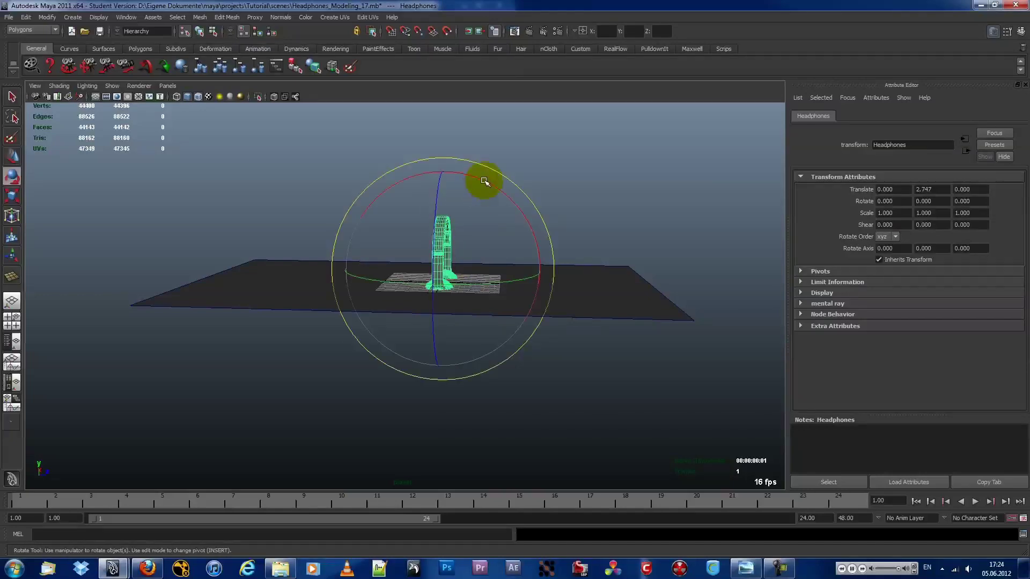
drag(484, 181, 456, 197)
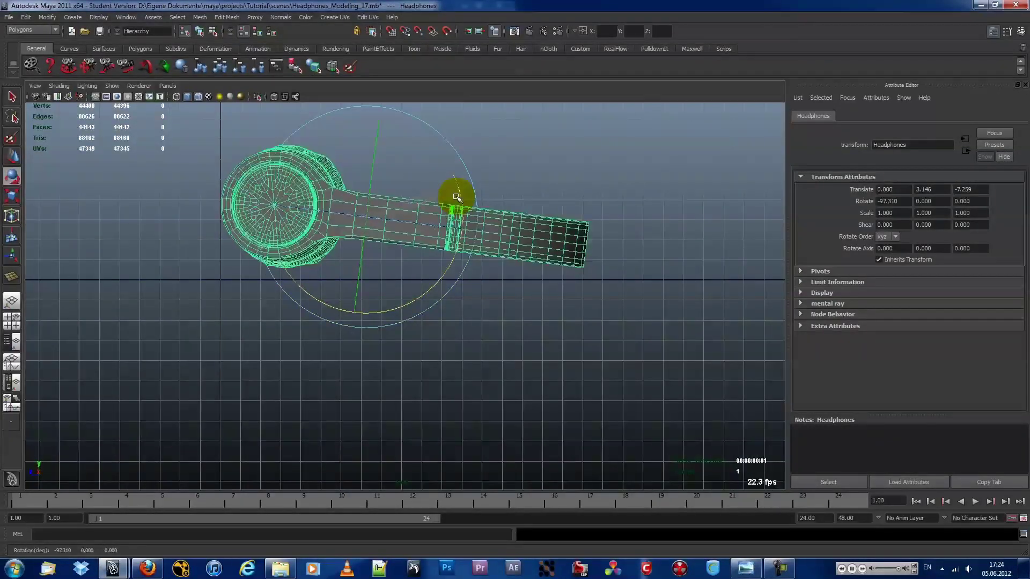
key(space)
mouse_move(437, 150)
mouse_down()
mouse_move(735, 248)
mouse_move(424, 271)
mouse_move(456, 244)
mouse_move(438, 223)
mouse_up()
click(736, 249)
- Create a polygon cylinder and show it alone with Isolate Select
click(72, 17)
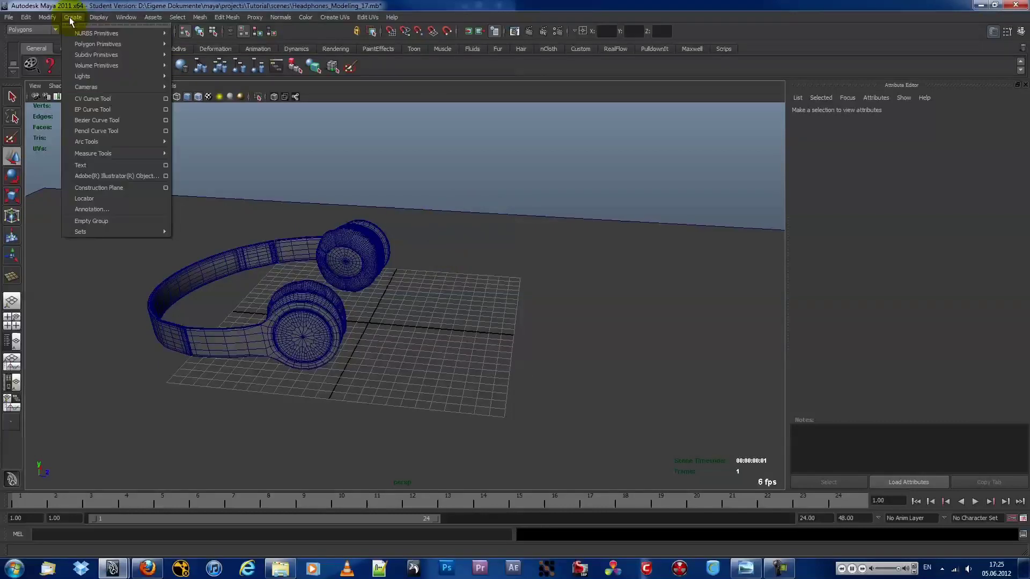
click(195, 72)
mouse_move(445, 304)
mouse_down()
mouse_move(518, 196)
mouse_move(543, 193)
mouse_up()
click(913, 117)
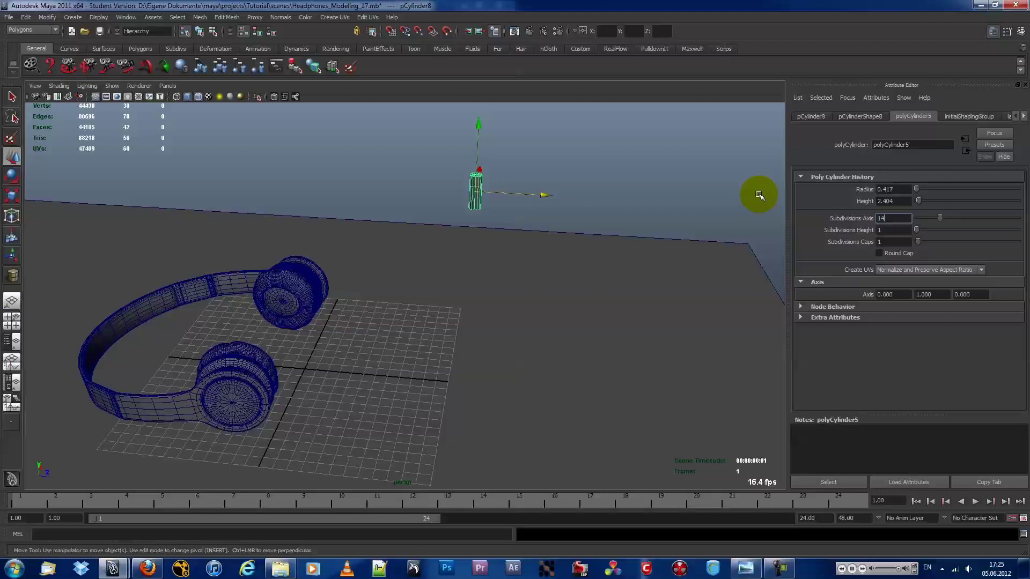
click(112, 86)
click(220, 105)
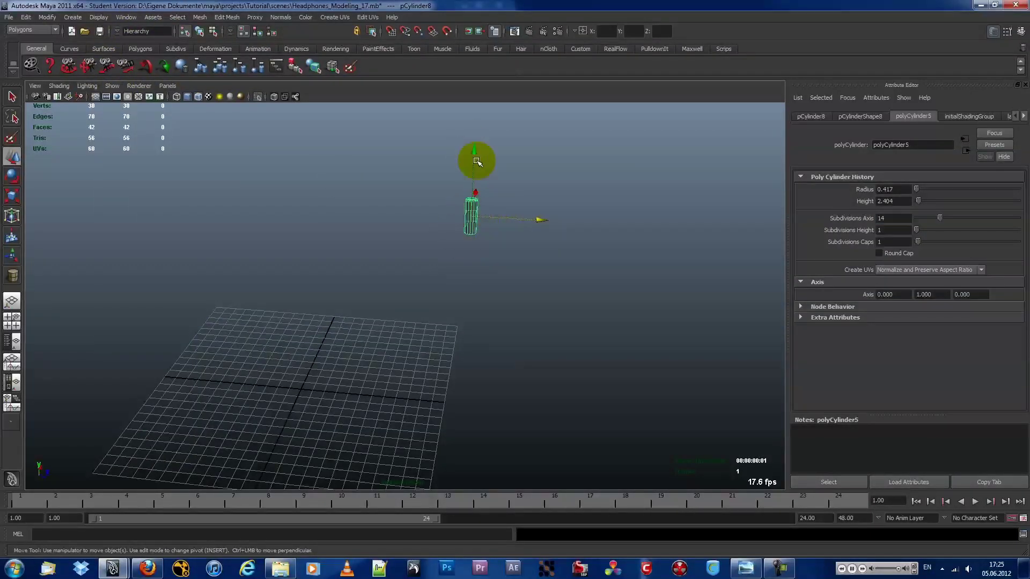
alt+drag(477, 161, 457, 121)
key(r)
alt+right_drag(471, 202, 552, 244)
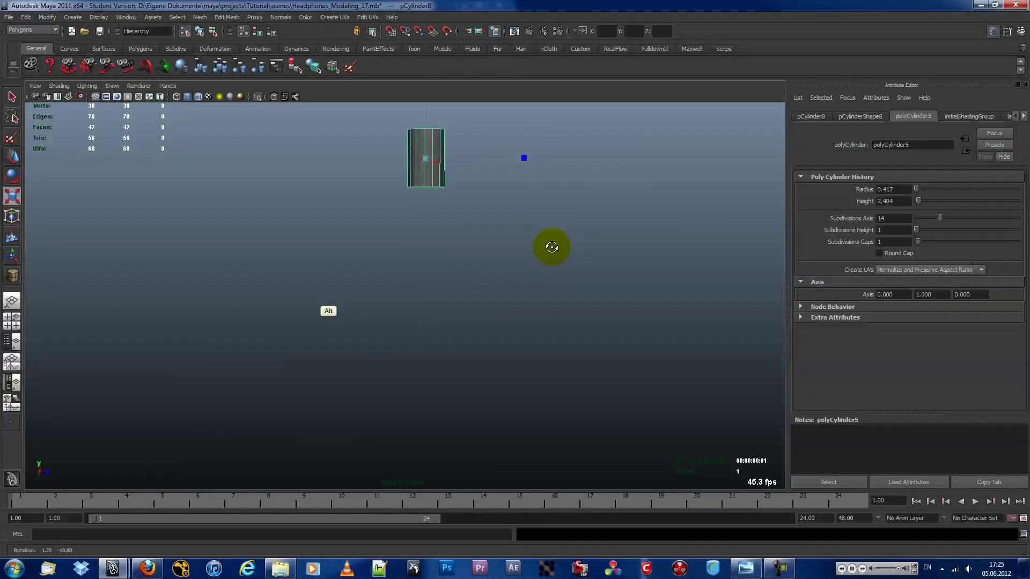
click(553, 244)
right_click(471, 195)
alt+middle_drag(466, 219, 454, 219)
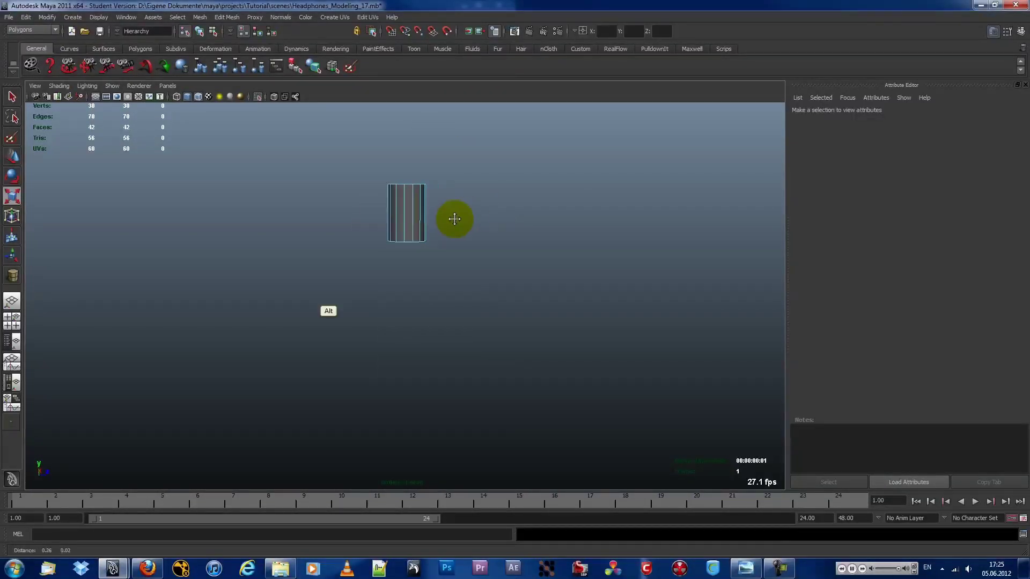
- Select the cylinder's top cap faces and extrude them
alt+middle_drag(471, 152, 405, 180)
click(405, 185)
right_drag(408, 223, 408, 241)
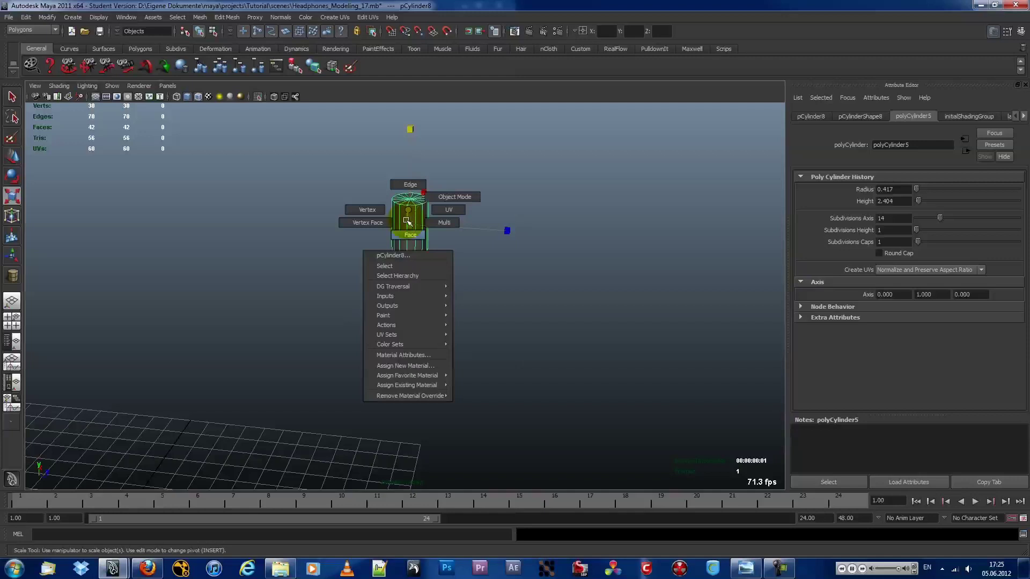
scroll(443, 304, up, 3)
click(421, 295)
click(230, 42)
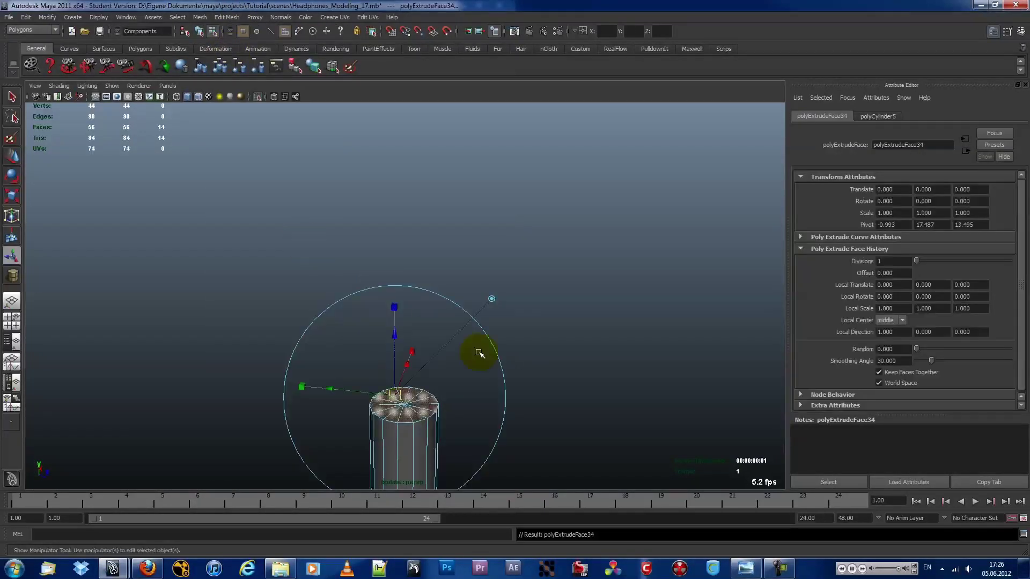
click(489, 406)
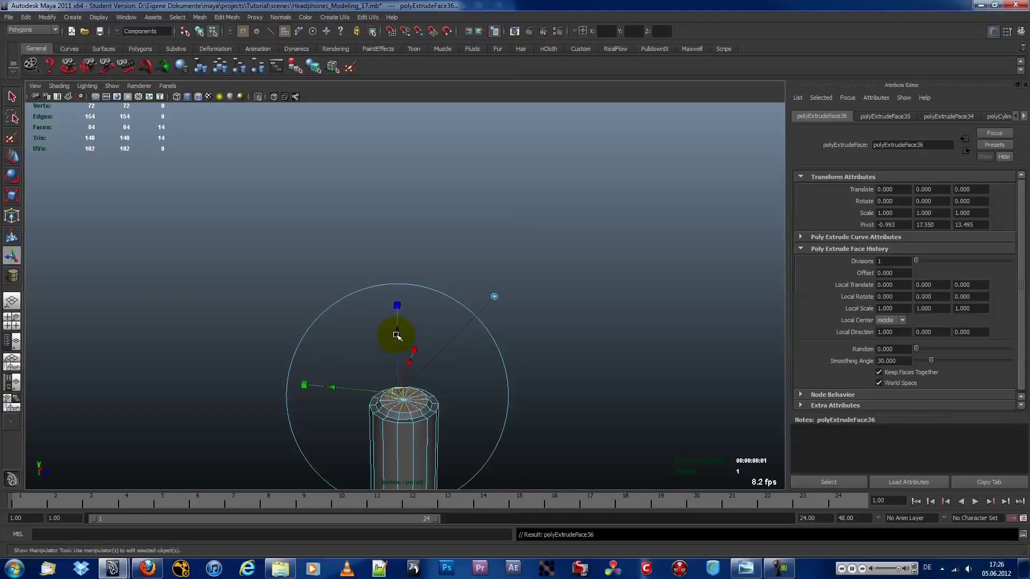
alt+right_drag(460, 328, 444, 334)
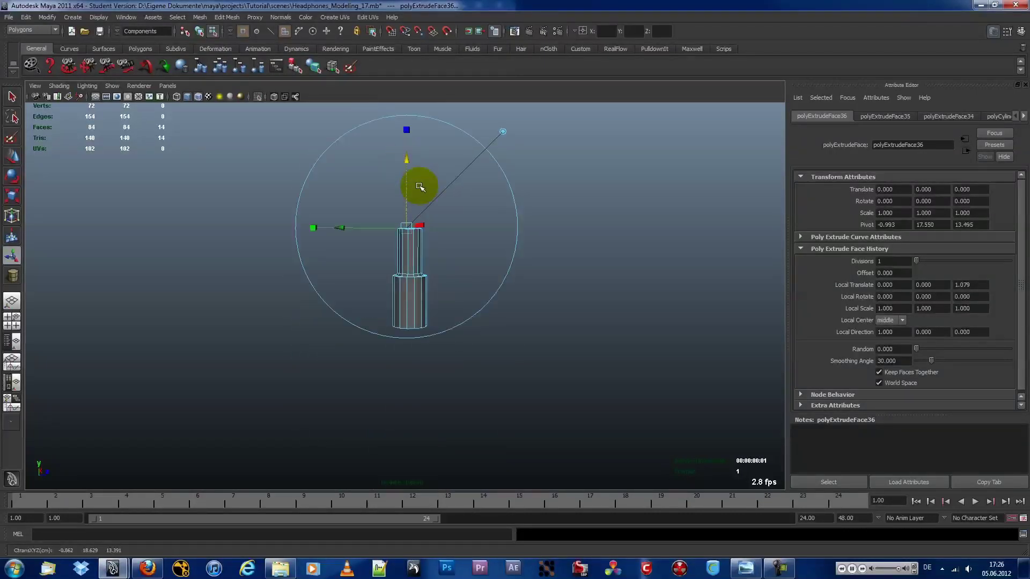
- Extrude the top cap three more times into a stepped, pointed jack-plug tip
key(g)
alt+drag(420, 187, 400, 373)
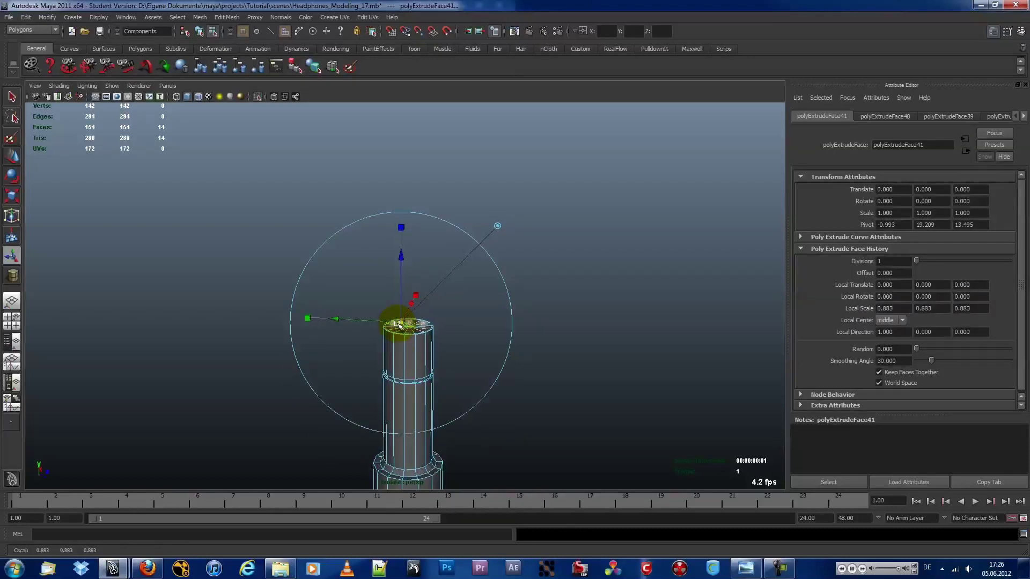
key(g)
drag(402, 320, 403, 321)
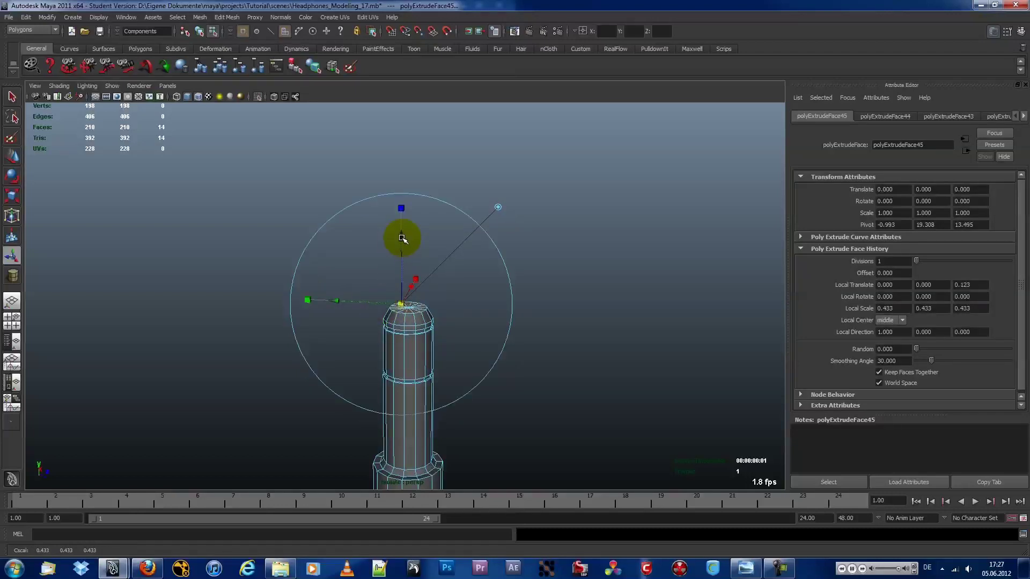
key(g)
drag(401, 240, 403, 127)
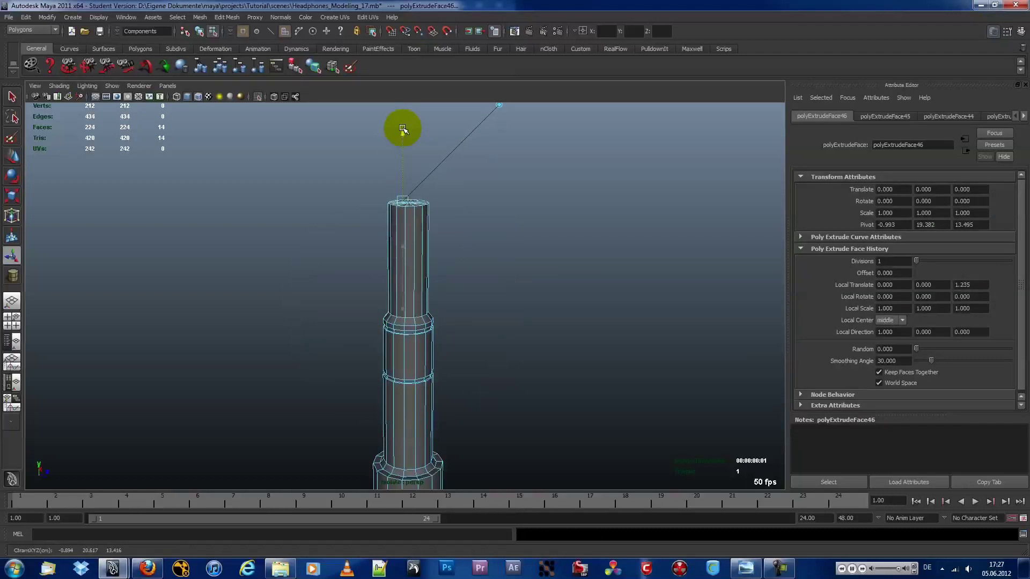
scroll(435, 256, down, 3)
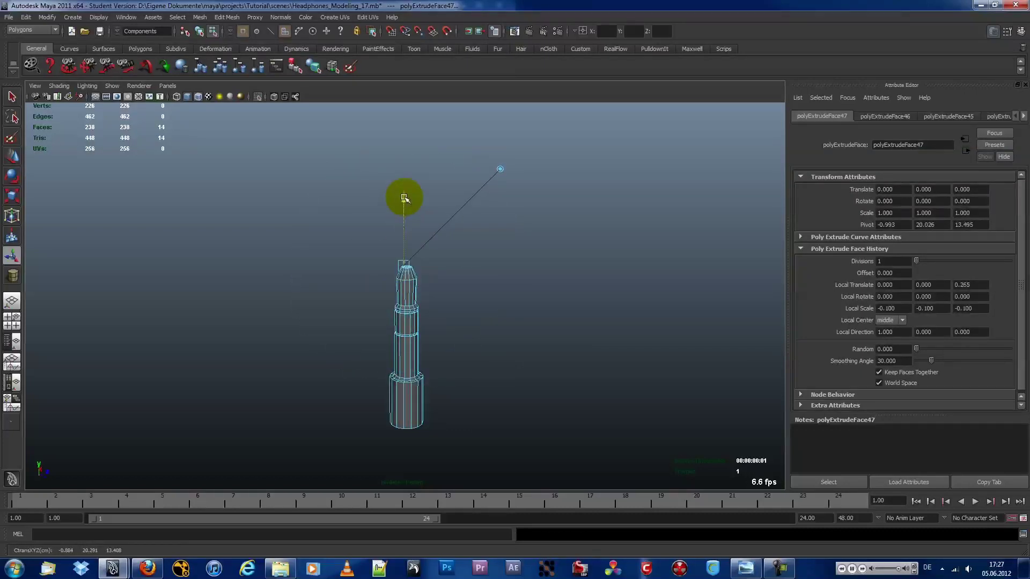
scroll(402, 245, down, 5)
key(F8)
alt+drag(506, 237, 474, 390)
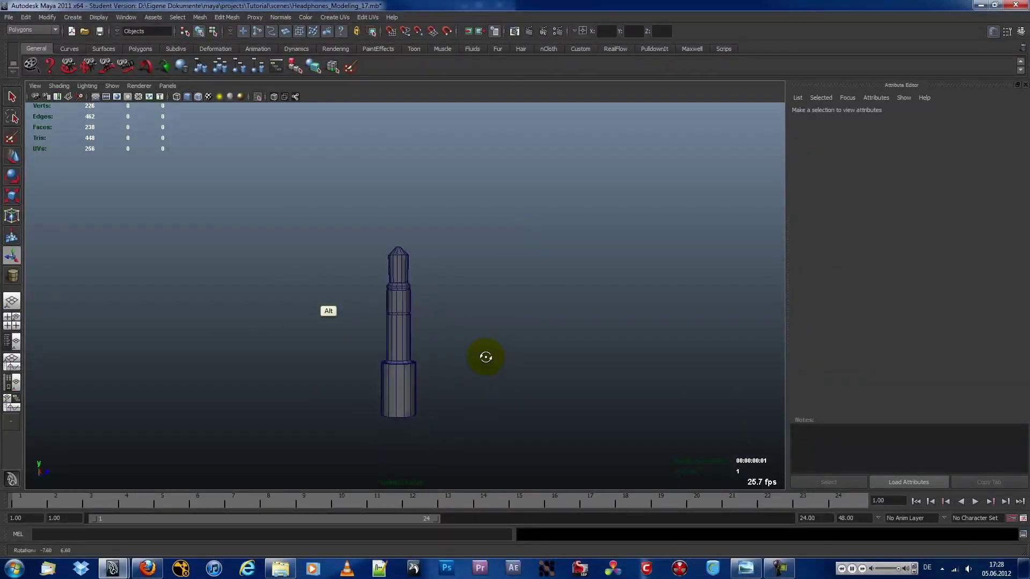
- Extrude the plug's bottom cap faces twice to form the handle
click(405, 374)
right_drag(403, 344, 326, 309)
drag(345, 316, 444, 373)
click(227, 17)
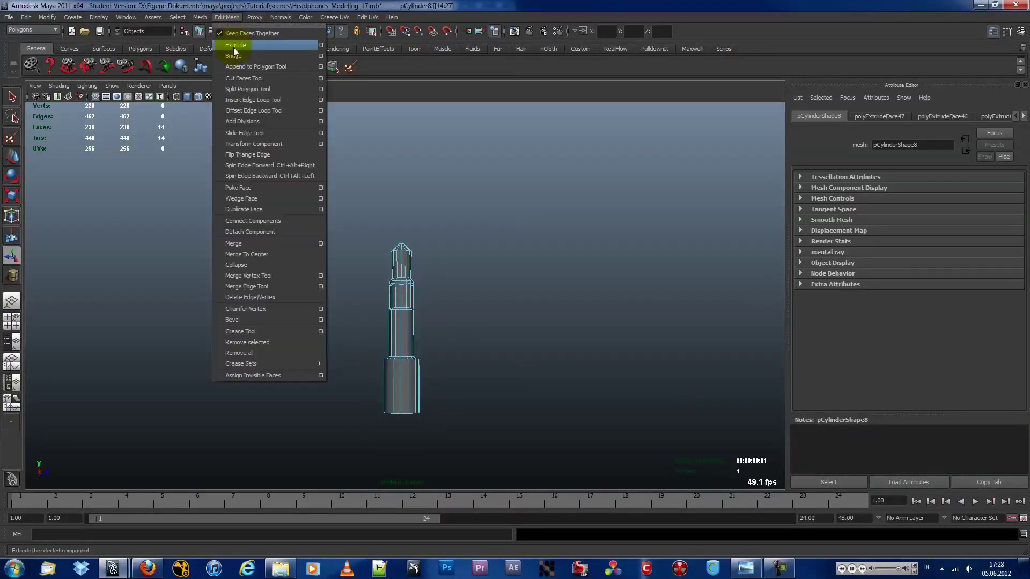
click(241, 53)
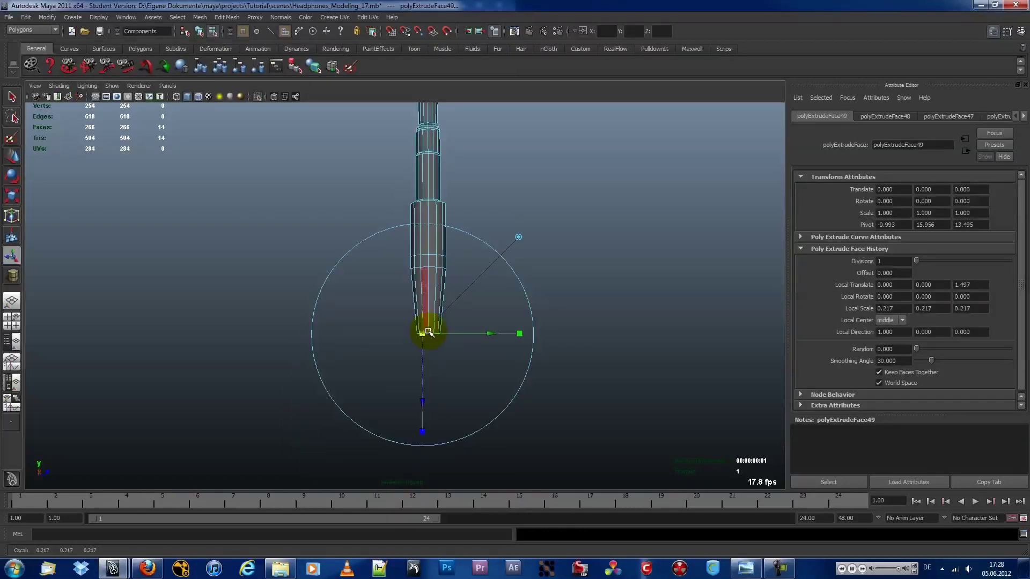
key(F8)
click(227, 16)
click(242, 52)
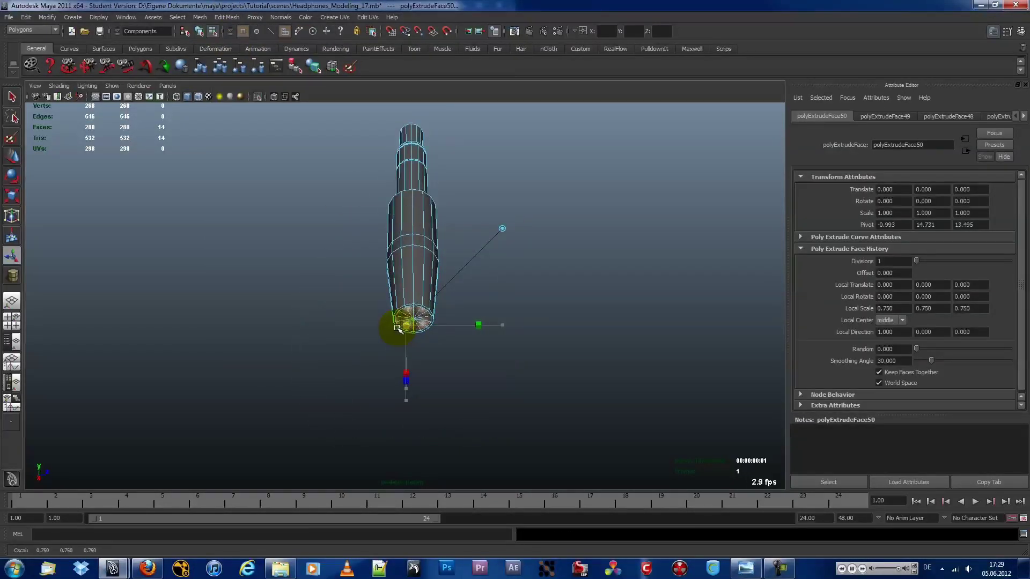
- Insert two edge loops around the plug handle
scroll(415, 279, up, 3)
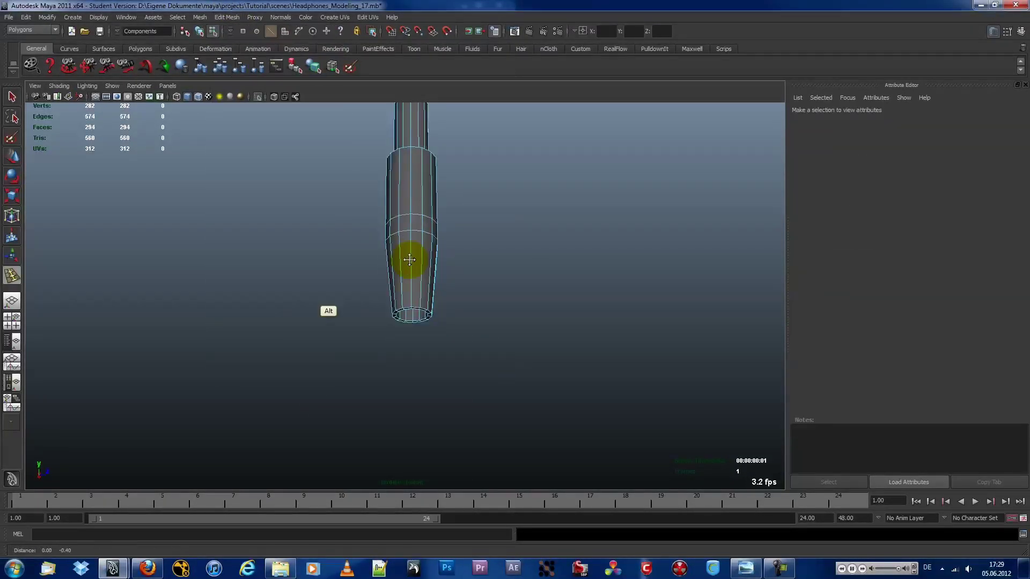
click(413, 272)
click(417, 306)
key(w)
- Extrude a few side faces into a small detail, then show all objects again
alt+right_drag(426, 322, 437, 317)
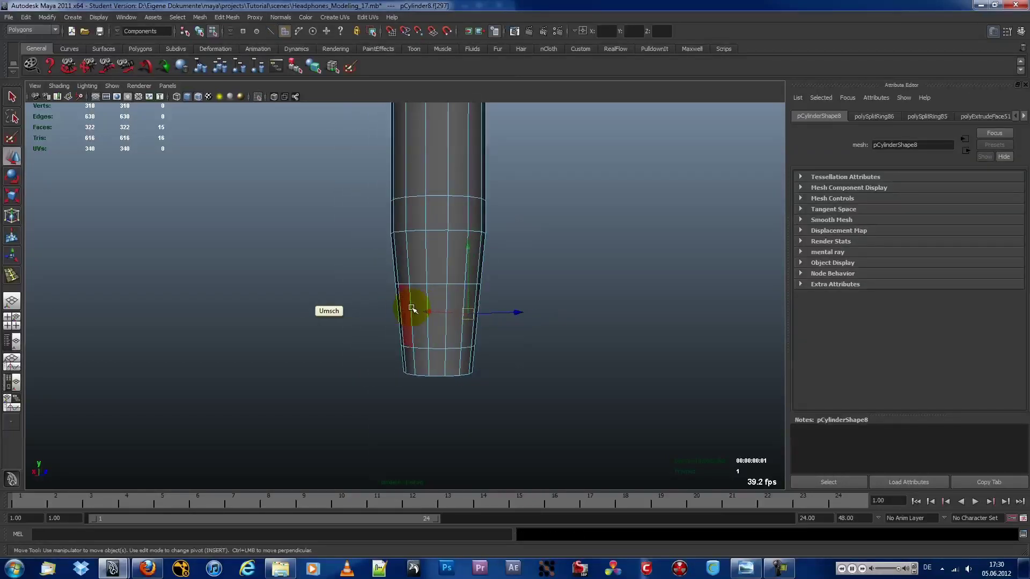
shift+click(412, 308)
mouse_move(218, 321)
alt+mouse_down()
mouse_move(602, 343)
mouse_move(570, 342)
alt+mouse_up()
click(227, 16)
click(242, 34)
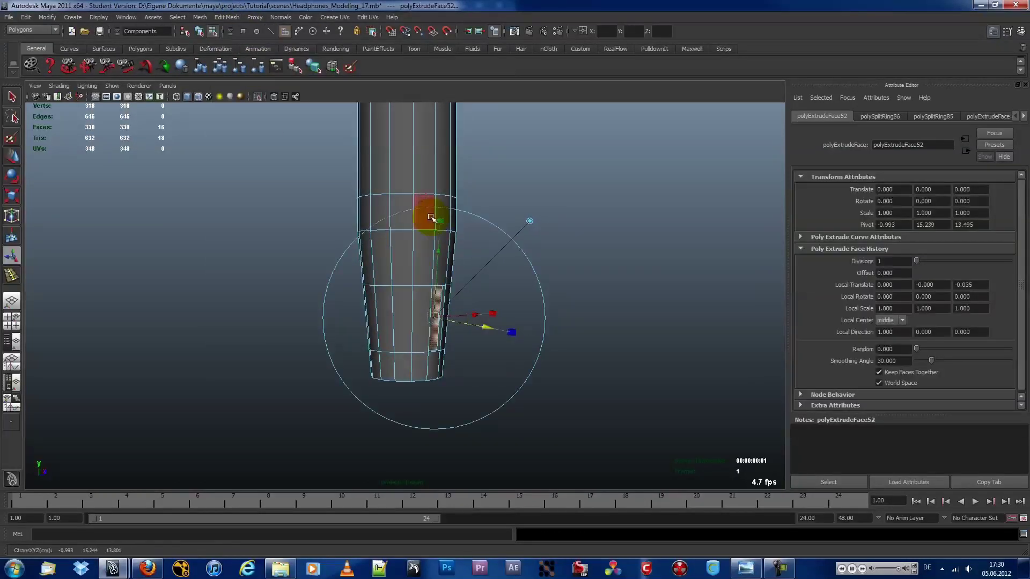
click(457, 299)
scroll(368, 246, down, 5)
click(112, 86)
click(208, 108)
mouse_move(400, 295)
alt+mouse_down()
mouse_move(349, 316)
mouse_move(497, 222)
mouse_move(456, 165)
alt+mouse_up()
- Frame the jack plug and scale it while viewing it against the earcup
key(w)
key(f)
alt+drag(354, 357, 427, 336)
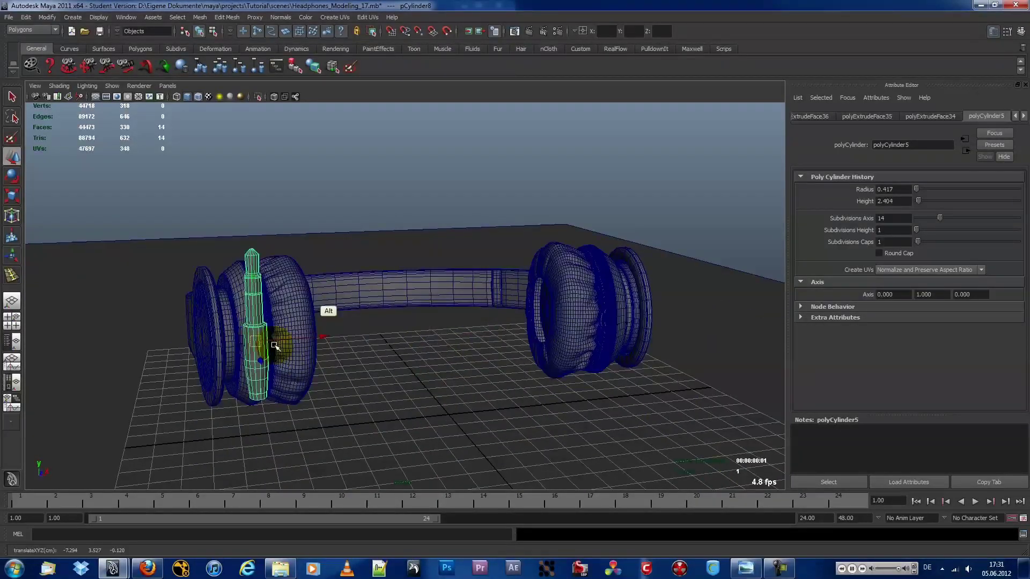
key(r)
alt+drag(276, 346, 254, 377)
mouse_move(358, 335)
alt+mouse_down()
mouse_move(581, 356)
mouse_move(356, 299)
mouse_move(439, 436)
alt+mouse_up()
- Rotate and move the plug into the side of the earcup, then deselect it
key(e)
key(w)
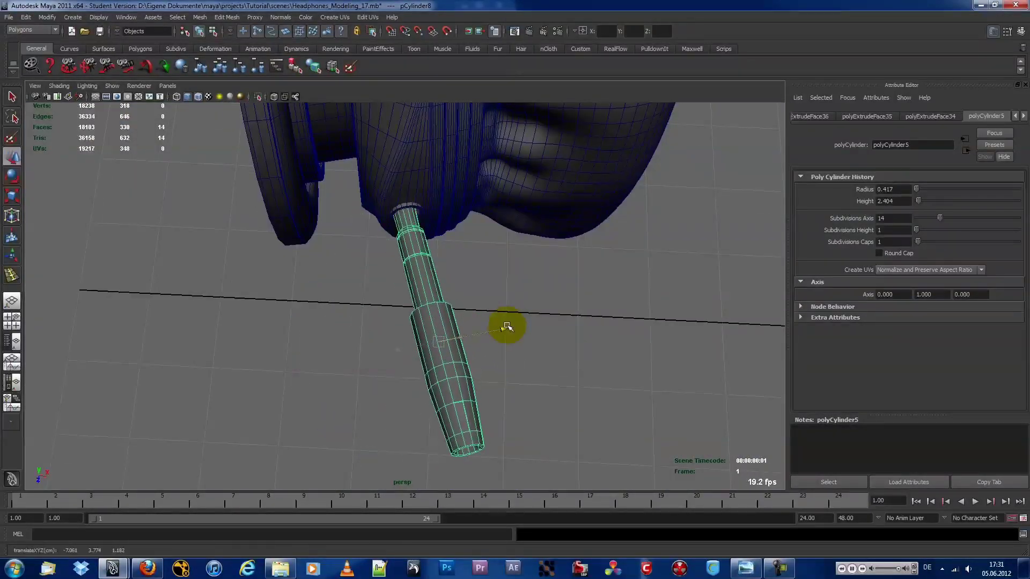
alt+drag(501, 327, 449, 229)
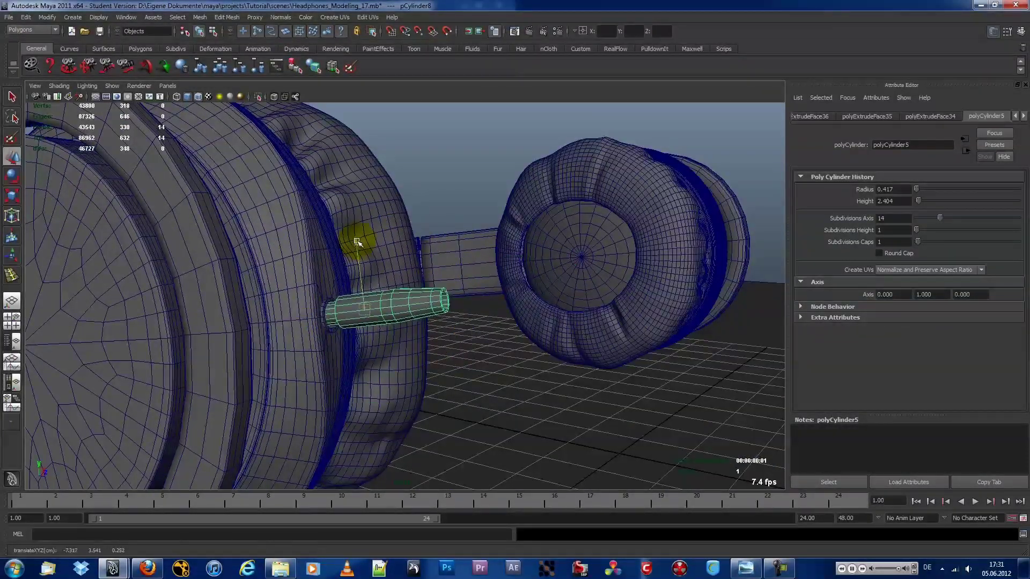
mouse_move(366, 261)
alt+mouse_down()
mouse_move(407, 363)
mouse_move(315, 279)
mouse_move(453, 223)
mouse_move(368, 200)
alt+mouse_up()
key(w)
key(e)
mouse_move(384, 265)
alt+mouse_down()
mouse_move(545, 329)
mouse_move(482, 335)
mouse_move(547, 262)
mouse_move(474, 310)
mouse_move(460, 236)
mouse_move(553, 272)
alt+mouse_up()
key(w)
click(474, 311)
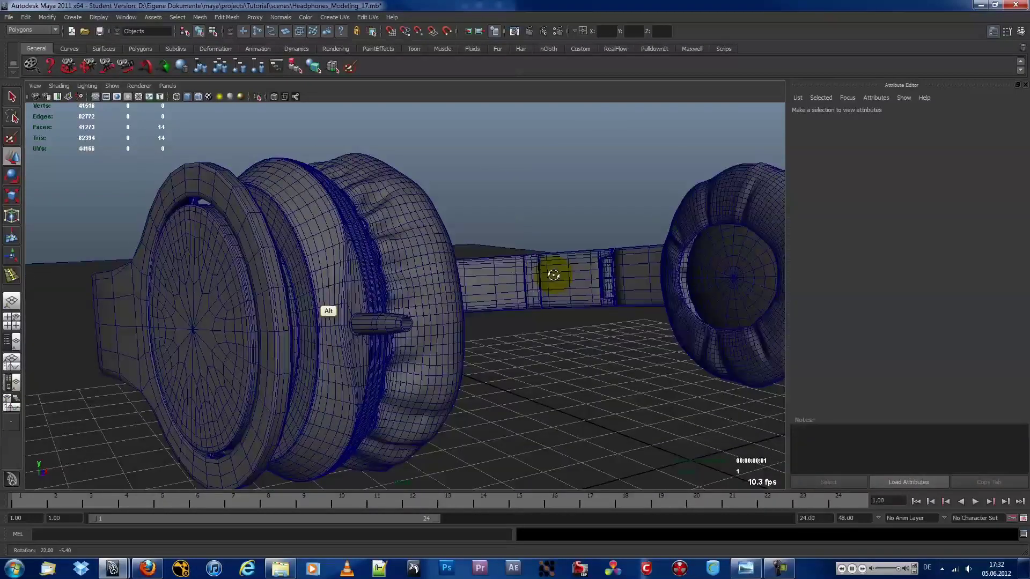
mouse_move(448, 280)
alt+mouse_down()
mouse_move(345, 292)
mouse_move(425, 315)
mouse_move(408, 300)
alt+mouse_up()
- Start the CV Curve Tool and switch to a side view for drawing the cable
click(73, 17)
click(98, 102)
alt+drag(460, 253, 414, 271)
key(space)
drag(522, 271, 551, 265)
- Draw a four-point CV curve in side view, starting at the jack plug
alt+right_drag(483, 249, 657, 262)
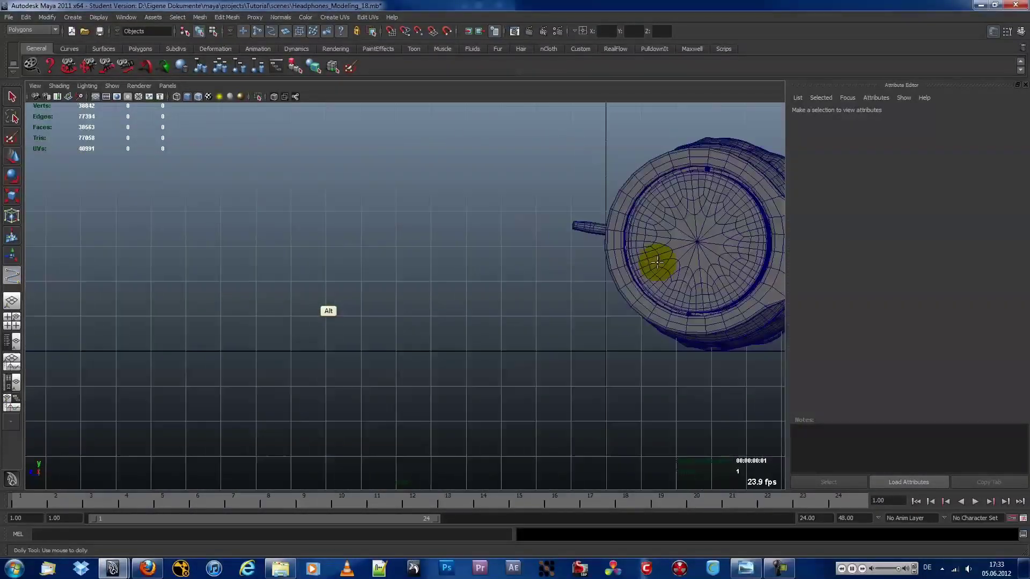
click(574, 223)
click(472, 237)
click(424, 303)
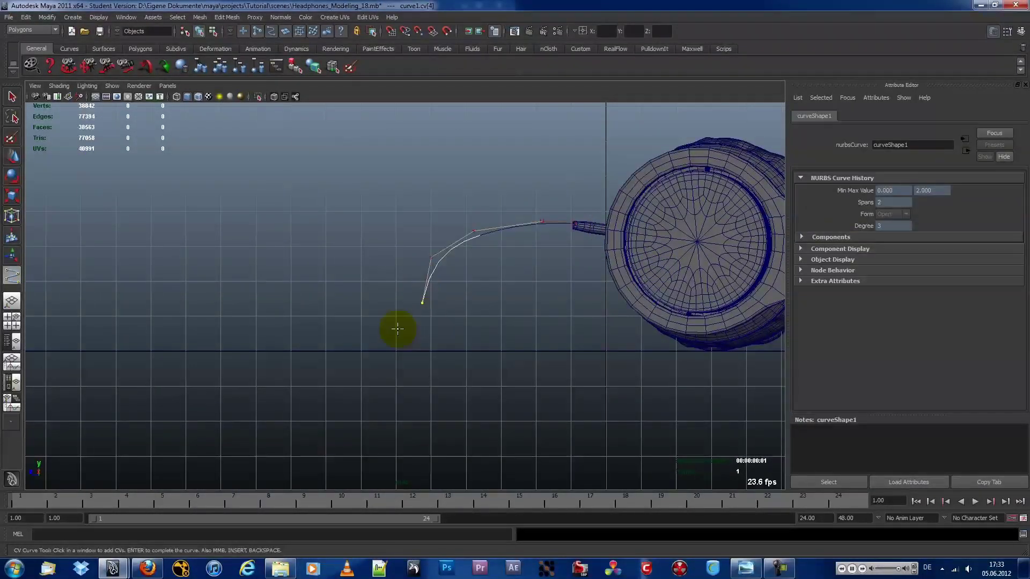
scroll(333, 306, down, 3)
click(385, 322)
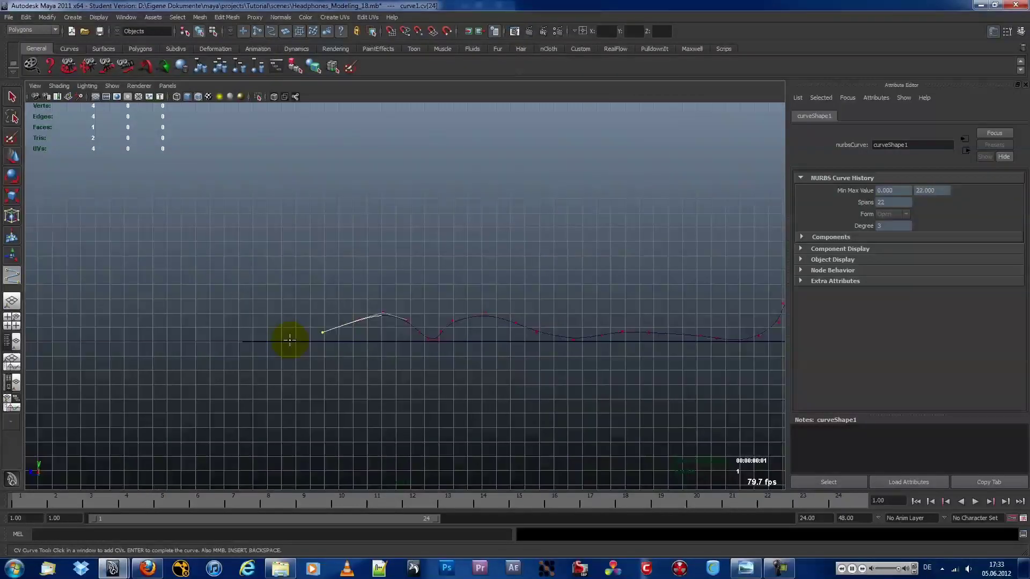
key(Return)
- Move the curve's first CV to the centre of the jack plug
key(w)
drag(395, 282, 356, 295)
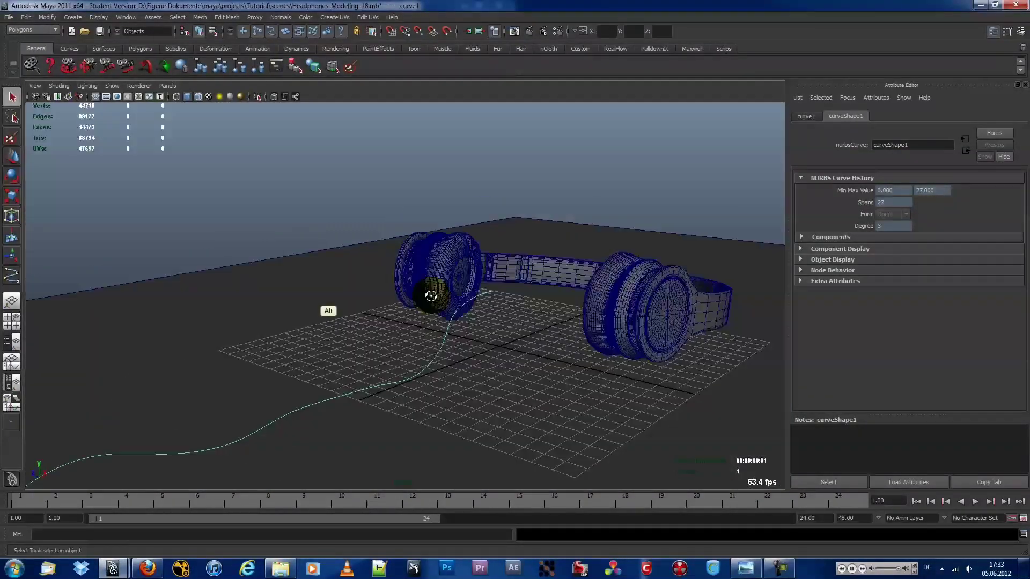
alt+drag(427, 294, 519, 309)
mouse_move(420, 306)
alt+mouse_down()
mouse_move(387, 265)
mouse_move(368, 299)
alt+mouse_up()
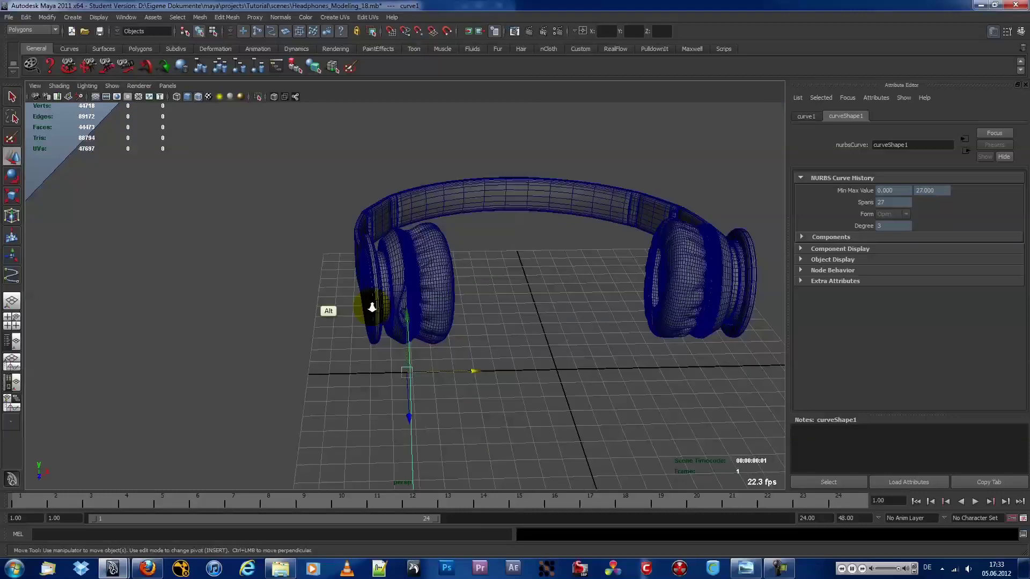
scroll(413, 368, up, 5)
click(414, 368)
scroll(398, 357, up, 3)
scroll(190, 340, up, 3)
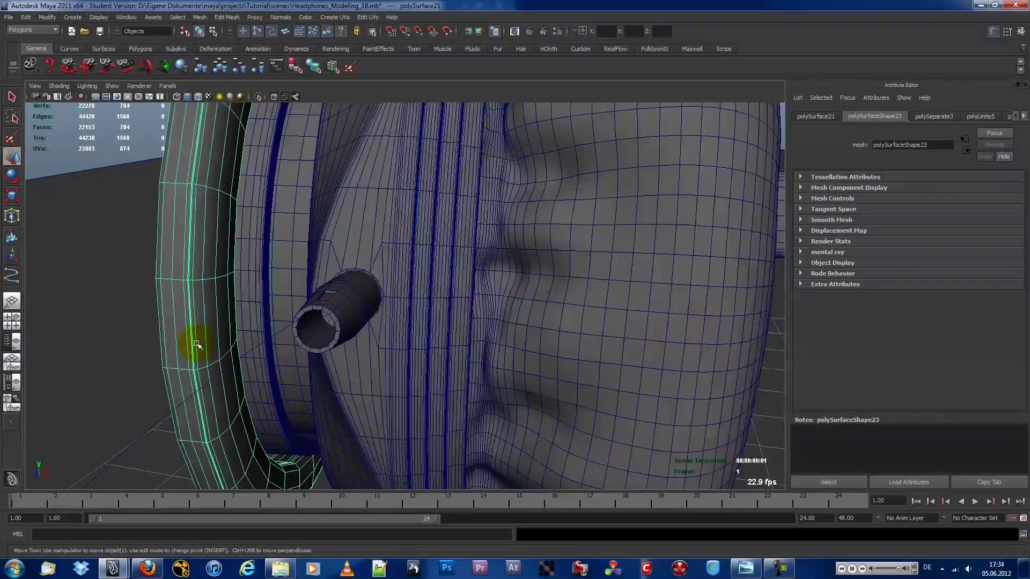
click(280, 333)
mouse_move(326, 332)
alt+mouse_down()
mouse_move(426, 315)
mouse_move(431, 329)
mouse_move(402, 204)
mouse_move(481, 413)
alt+mouse_up()
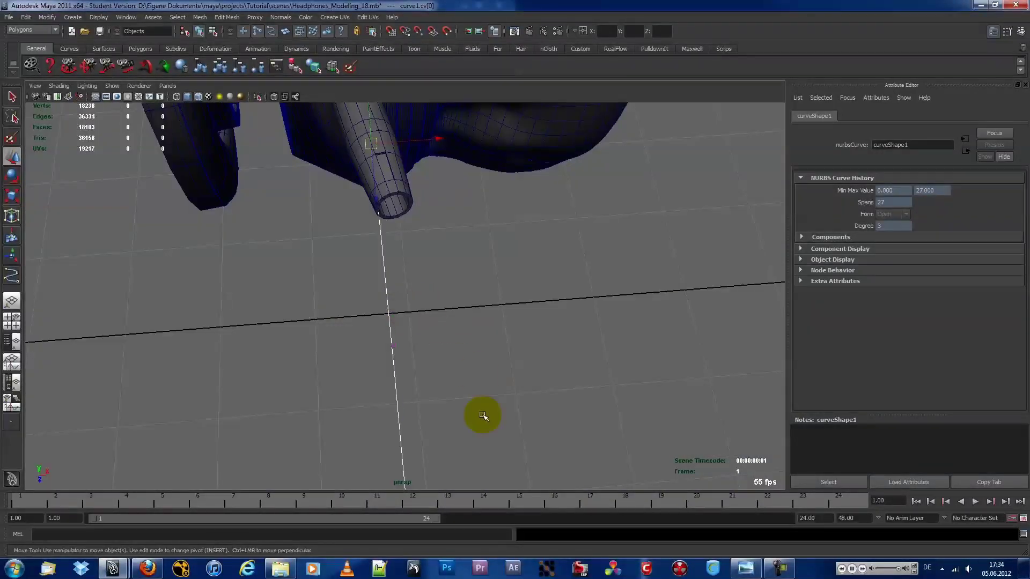
- Bend the cable path by moving its middle CVs and tail section
click(436, 283)
alt+drag(437, 283, 480, 192)
mouse_move(587, 295)
alt+mouse_down()
mouse_move(621, 368)
mouse_move(591, 343)
alt+mouse_up()
mouse_move(466, 376)
mouse_down()
mouse_move(572, 319)
mouse_move(593, 195)
mouse_up()
click(551, 167)
mouse_move(552, 168)
alt+mouse_down()
mouse_move(410, 202)
mouse_move(603, 247)
mouse_move(520, 279)
alt+mouse_up()
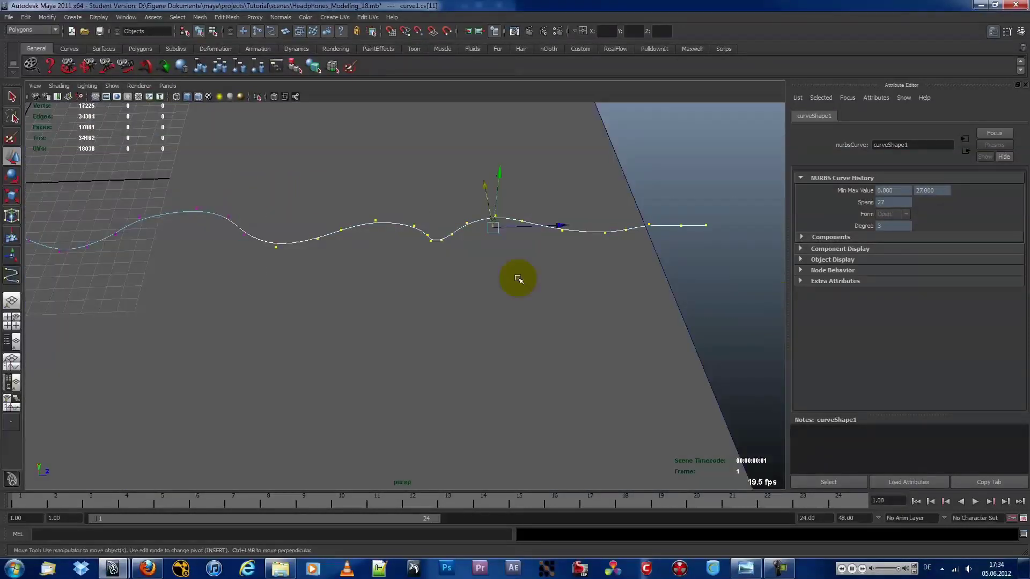
drag(751, 314, 268, 218)
alt+drag(512, 198, 416, 235)
- Shape the curve's tail into another winding loop across the ground plane
mouse_move(751, 257)
mouse_down()
mouse_move(388, 340)
mouse_move(294, 294)
mouse_up()
drag(514, 375, 421, 402)
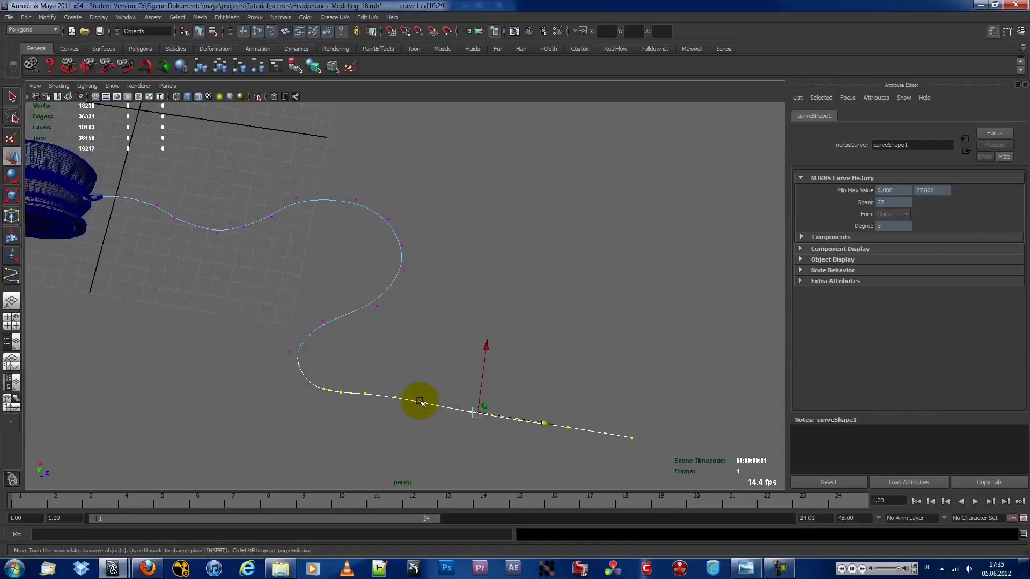
drag(534, 363, 614, 418)
drag(438, 393, 697, 472)
drag(610, 436, 618, 452)
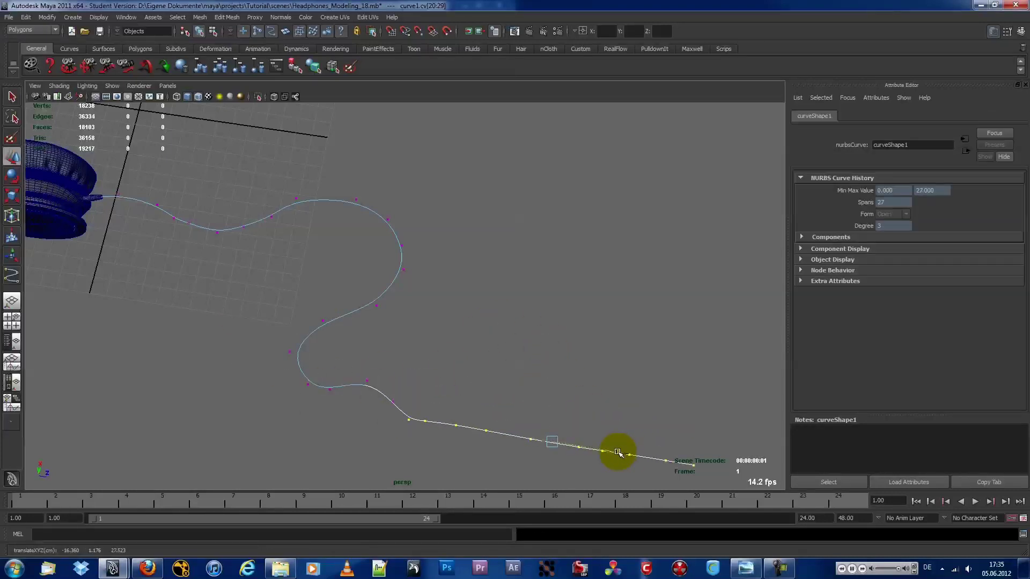
alt+drag(604, 327, 510, 252)
mouse_move(552, 311)
alt+mouse_down()
mouse_move(545, 379)
mouse_move(605, 415)
alt+mouse_up()
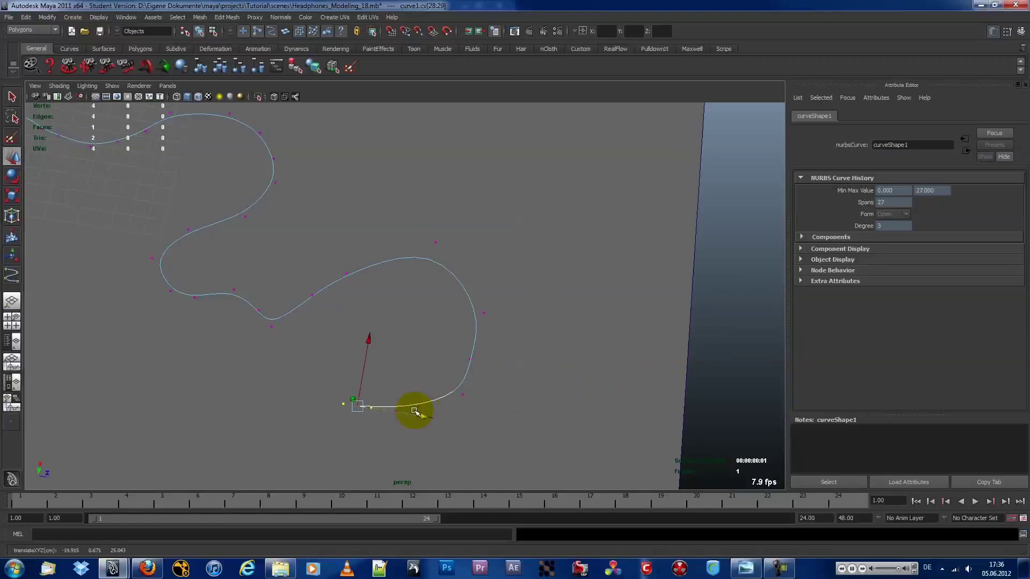
- Bend the curve's final point downward and review the whole cable path
alt+drag(349, 388, 364, 395)
alt+drag(356, 318, 397, 299)
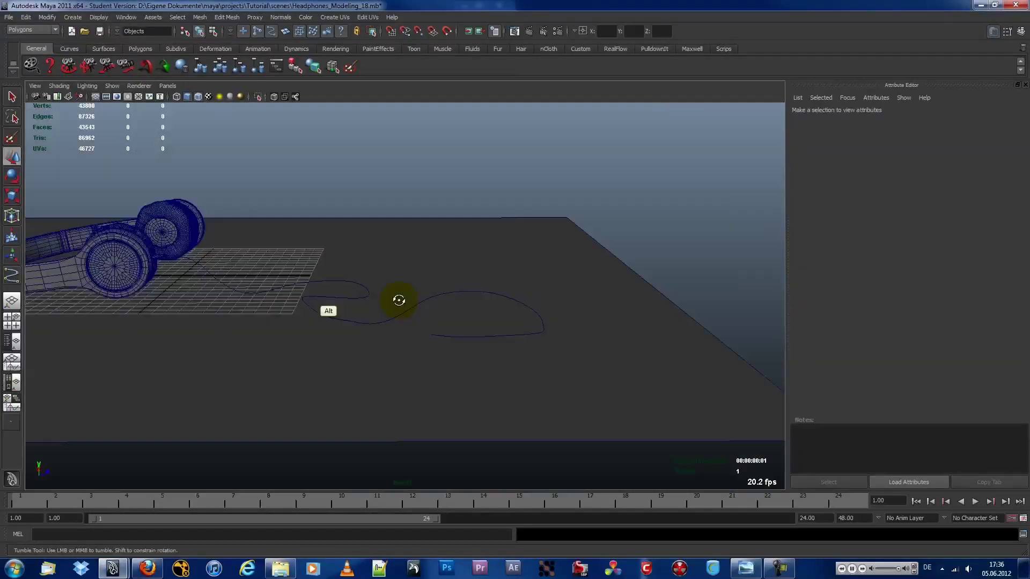
alt+drag(469, 341, 520, 347)
mouse_move(492, 306)
alt+mouse_down()
mouse_move(483, 356)
mouse_move(526, 386)
mouse_move(299, 299)
mouse_move(392, 387)
mouse_move(269, 294)
mouse_move(460, 345)
mouse_move(655, 453)
mouse_move(643, 358)
alt+mouse_up()
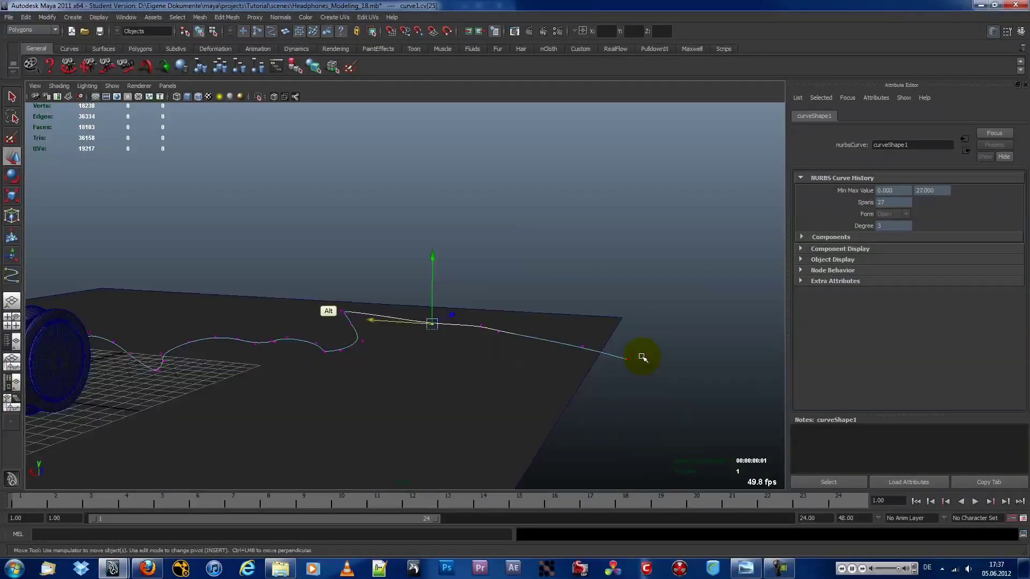
click(635, 301)
alt+drag(635, 301, 491, 261)
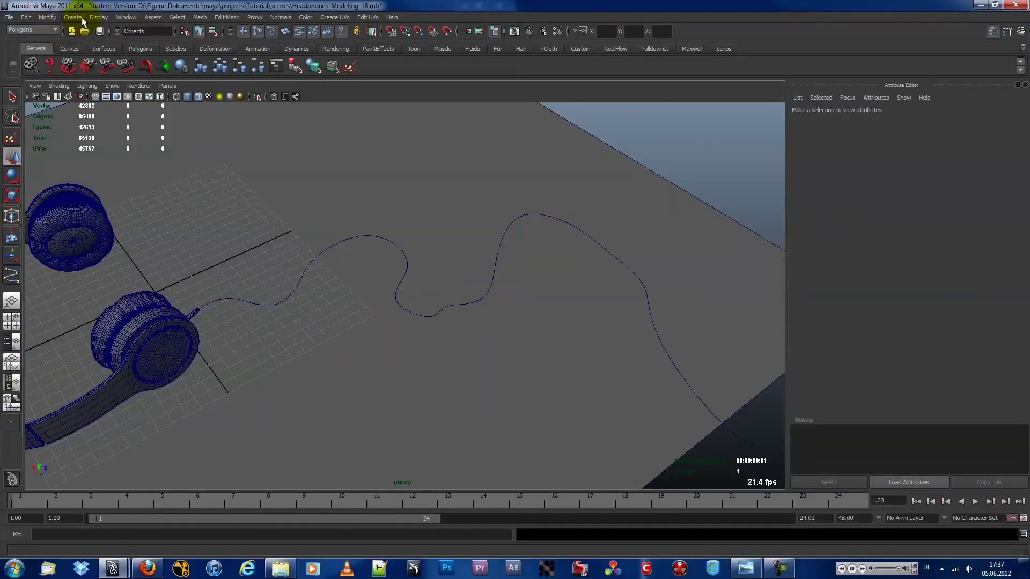
- Create a NURBS circle and zoom in on the jack plug's opening
click(83, 21)
click(201, 103)
alt+drag(299, 264, 612, 285)
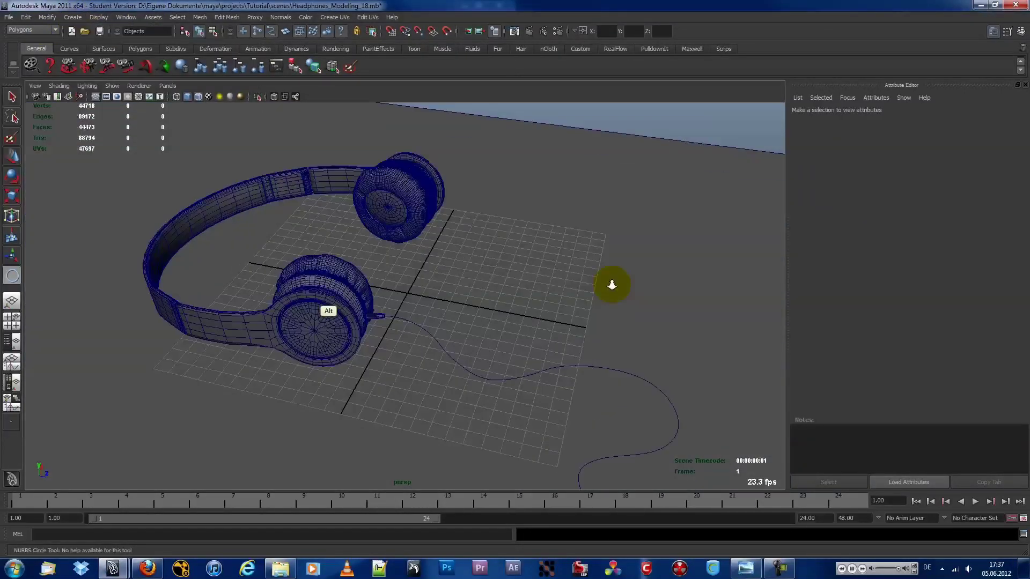
alt+right_drag(612, 285, 412, 292)
drag(412, 294, 413, 296)
alt+drag(413, 296, 173, 220)
mouse_move(173, 221)
alt+right_down()
mouse_move(82, 237)
mouse_move(177, 239)
alt+right_up()
alt+drag(177, 239, 291, 148)
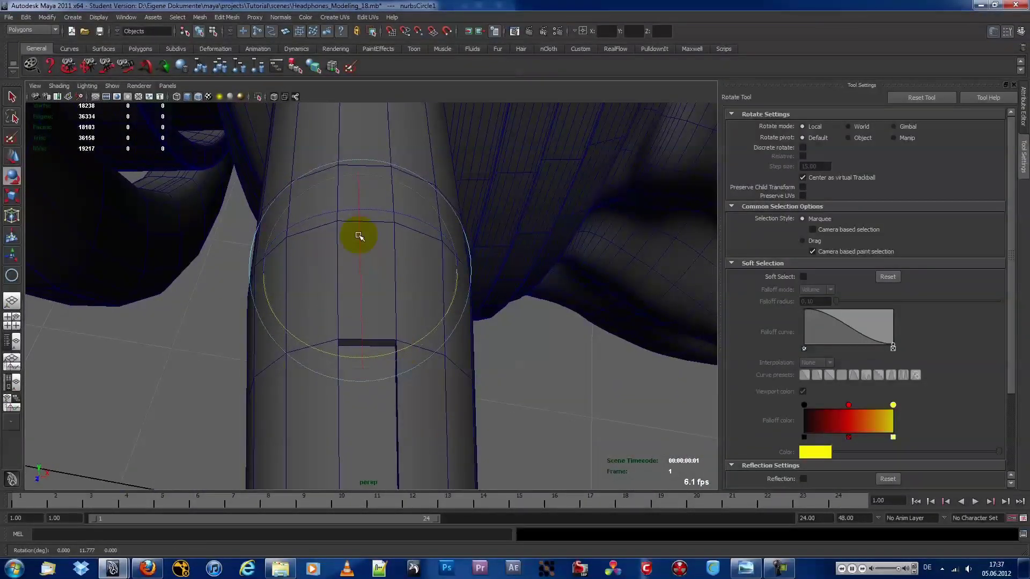
- Rotate the circle along the plug and scale it to 0.718 inside the opening
click(1023, 110)
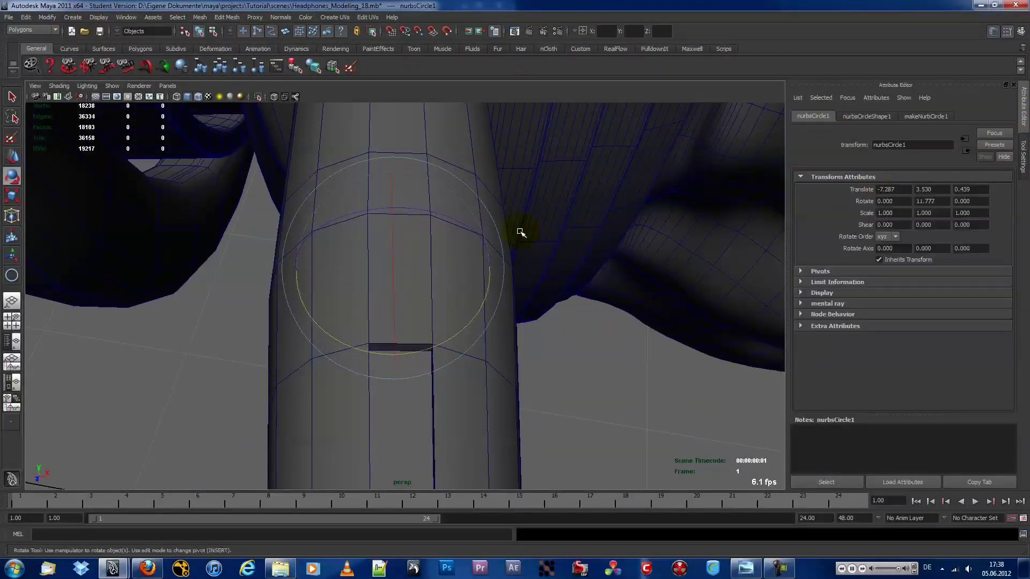
alt+drag(524, 230, 455, 264)
alt+drag(707, 161, 503, 236)
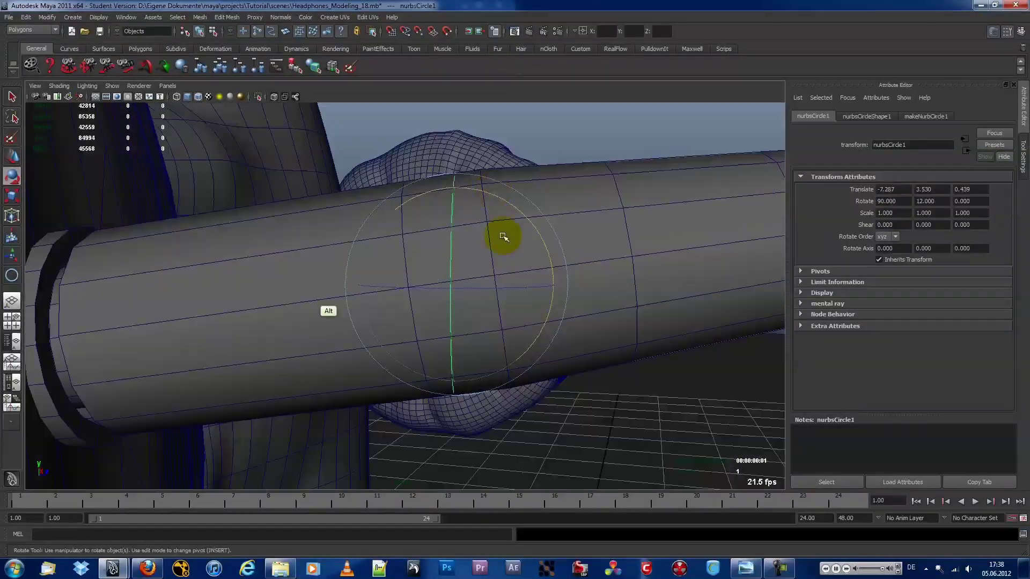
mouse_move(410, 298)
alt+mouse_down()
mouse_move(490, 315)
mouse_move(529, 306)
alt+mouse_up()
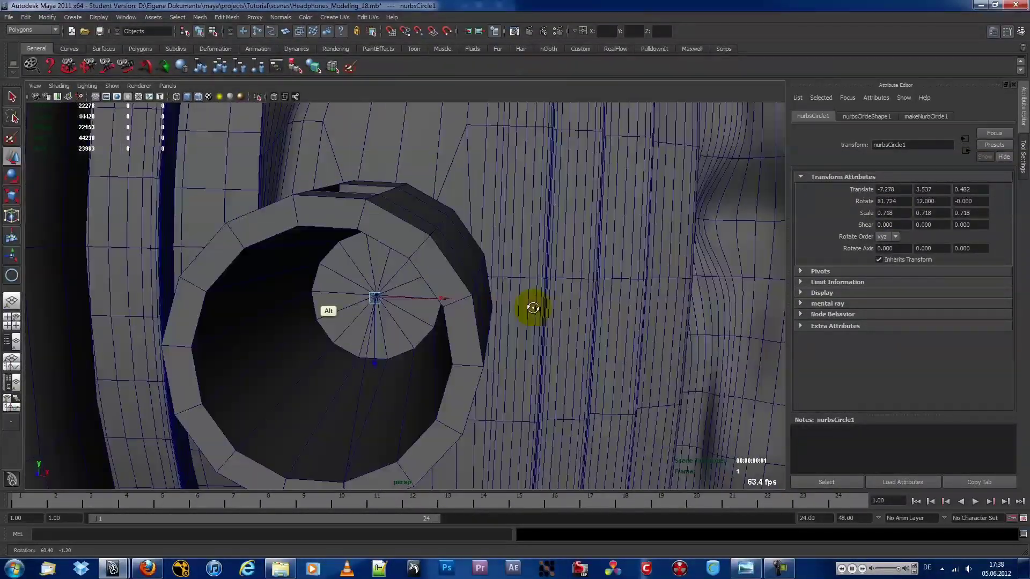
alt+right_drag(529, 306, 459, 268)
mouse_move(460, 269)
mouse_down()
mouse_move(365, 292)
mouse_move(515, 322)
mouse_move(283, 310)
mouse_move(409, 344)
mouse_move(483, 322)
mouse_move(234, 305)
mouse_move(8, 35)
mouse_up()
click(234, 306)
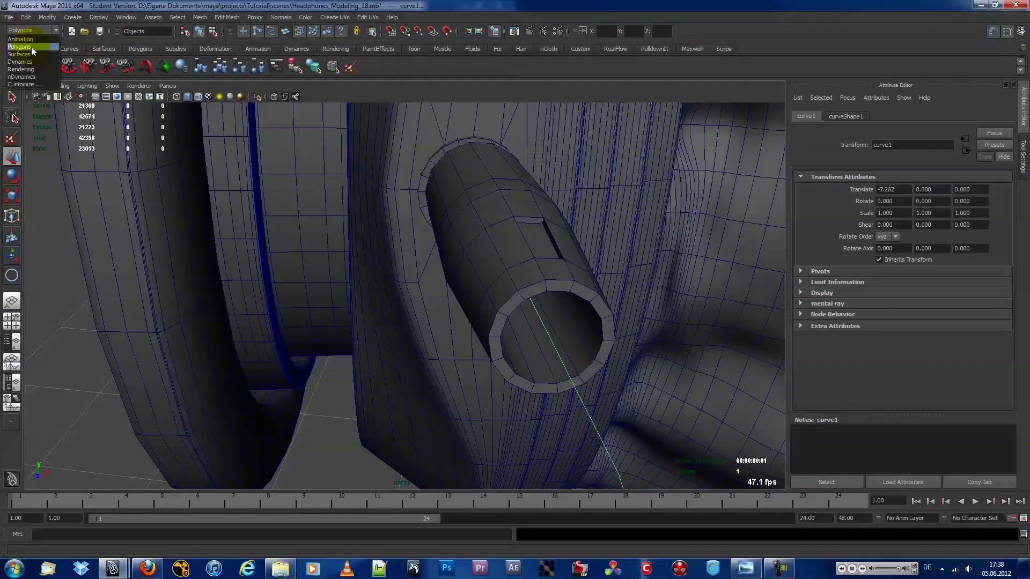
- Extrude the profile circle along the path curve to form the cable tube
click(185, 18)
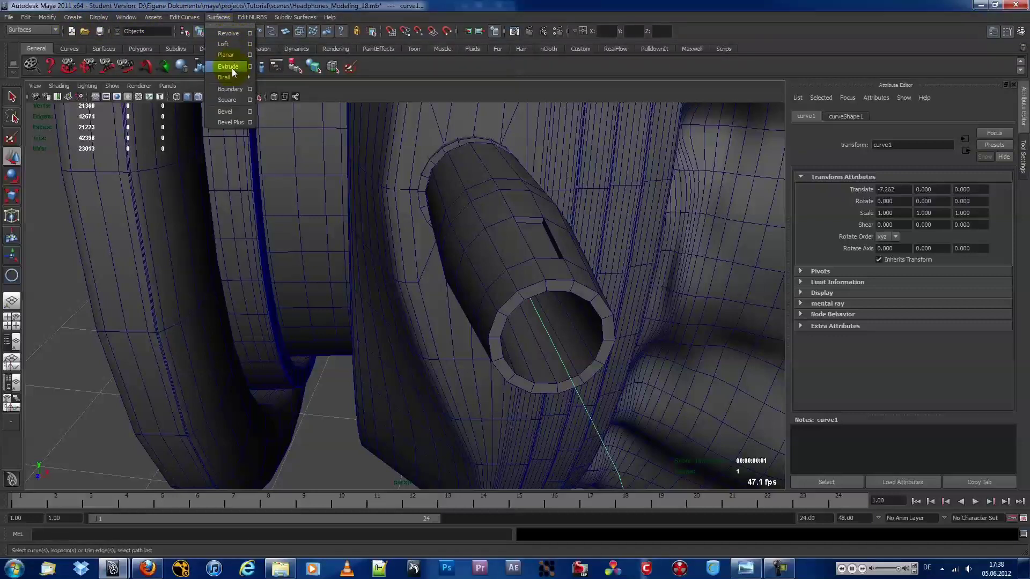
click(244, 67)
mouse_move(530, 333)
alt+mouse_down()
mouse_move(498, 306)
mouse_move(453, 306)
alt+mouse_up()
alt+right_drag(453, 306, 345, 285)
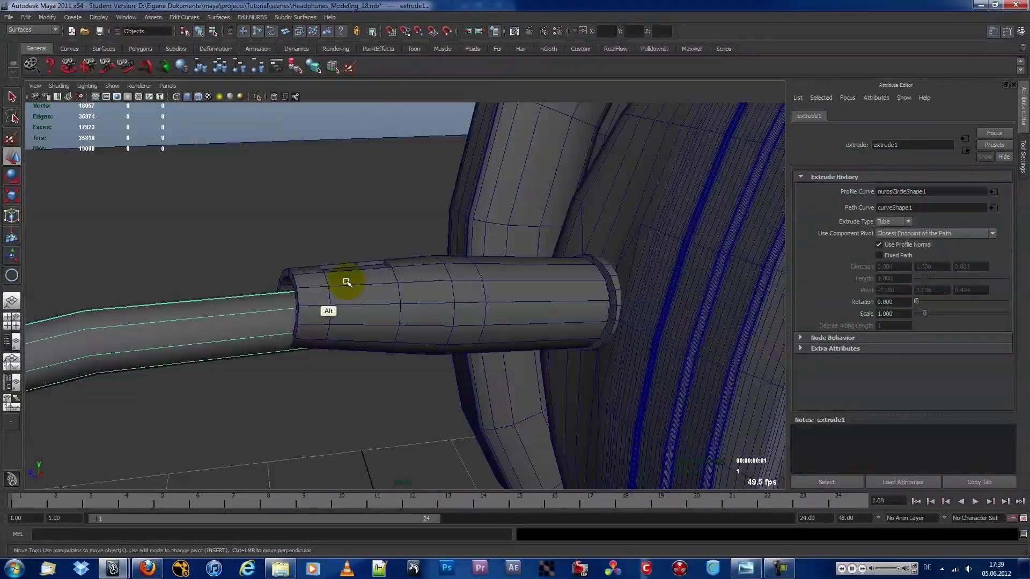
click(305, 225)
mouse_move(304, 226)
alt+mouse_down()
mouse_move(437, 265)
mouse_move(329, 271)
alt+mouse_up()
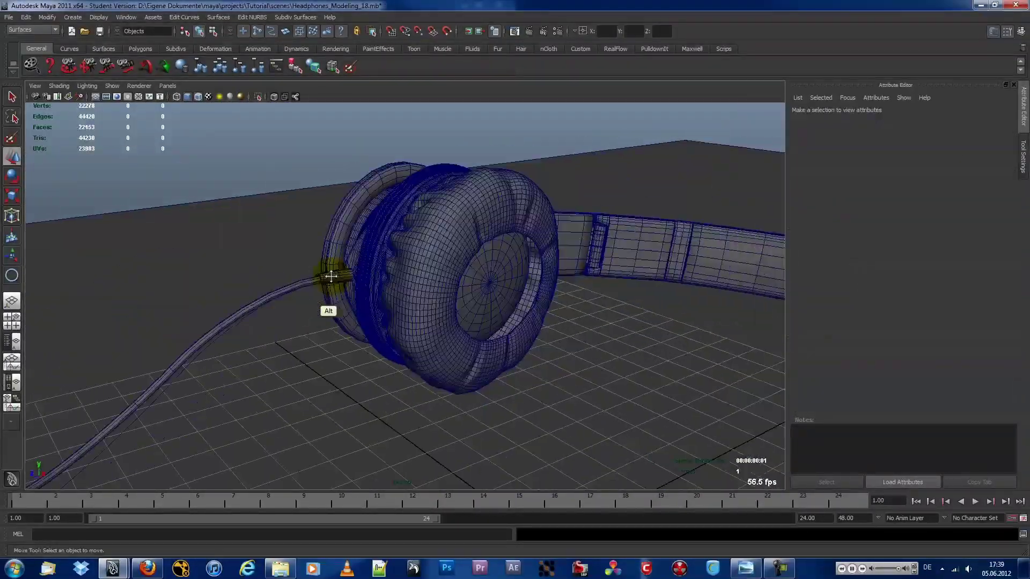
alt+right_drag(328, 271, 202, 298)
alt+drag(202, 298, 477, 209)
- Select the profile circle and scale it to 0.576 to thin the cable
mouse_move(403, 204)
mouse_down()
mouse_move(506, 385)
mouse_move(495, 345)
mouse_move(423, 357)
mouse_up()
alt+right_drag(424, 357, 298, 345)
alt+drag(299, 345, 369, 324)
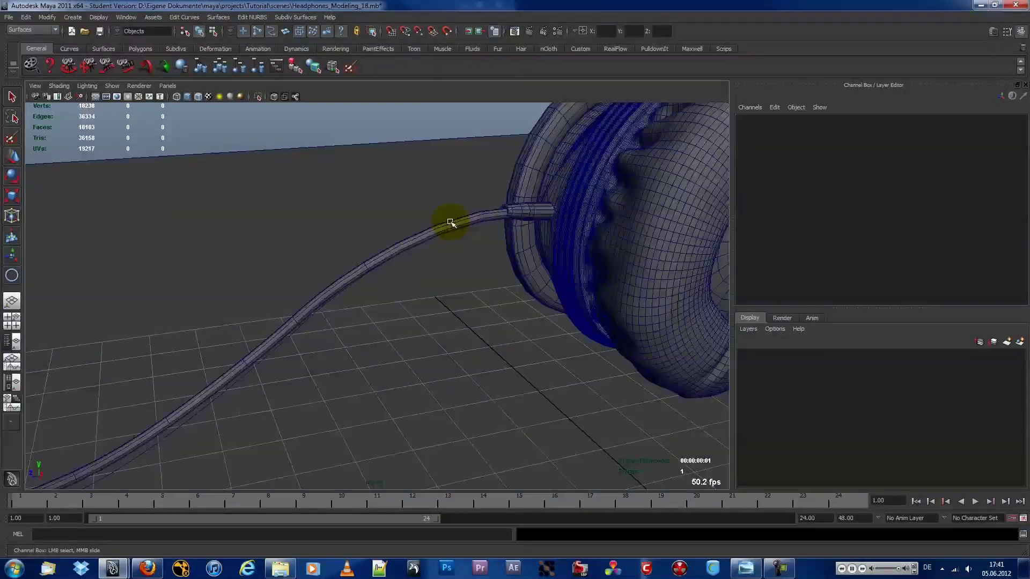
mouse_move(451, 222)
alt+mouse_down()
mouse_move(435, 239)
mouse_move(361, 236)
mouse_move(418, 282)
mouse_move(260, 218)
alt+mouse_up()
click(418, 282)
mouse_move(253, 133)
alt+mouse_down()
mouse_move(322, 240)
mouse_move(259, 260)
mouse_move(255, 317)
alt+mouse_up()
click(259, 260)
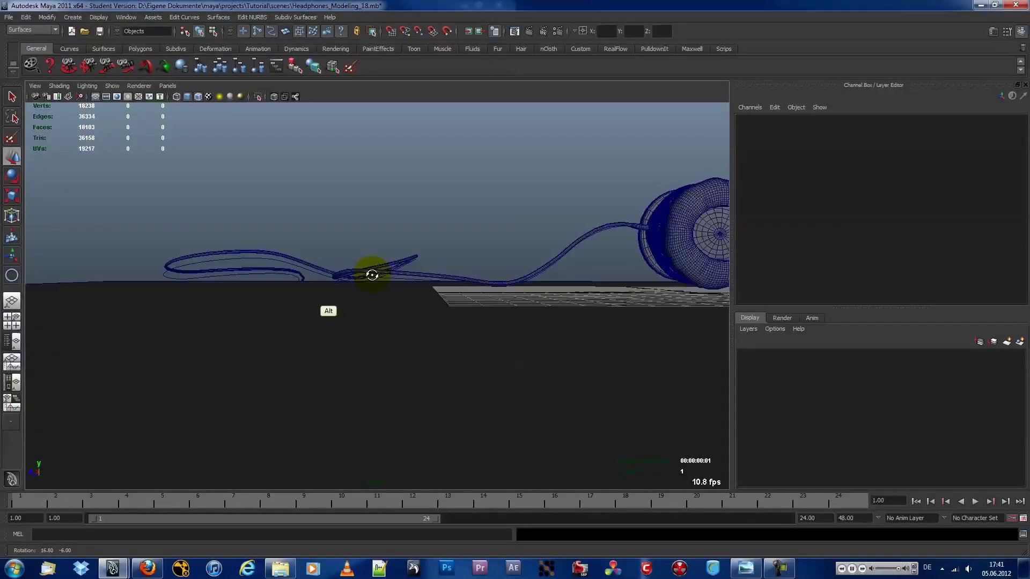
- In side view, select a group of cable CVs and lower them toward the ground plane
key(space)
drag(375, 276, 419, 354)
scroll(459, 306, up, 3)
scroll(483, 298, up, 2)
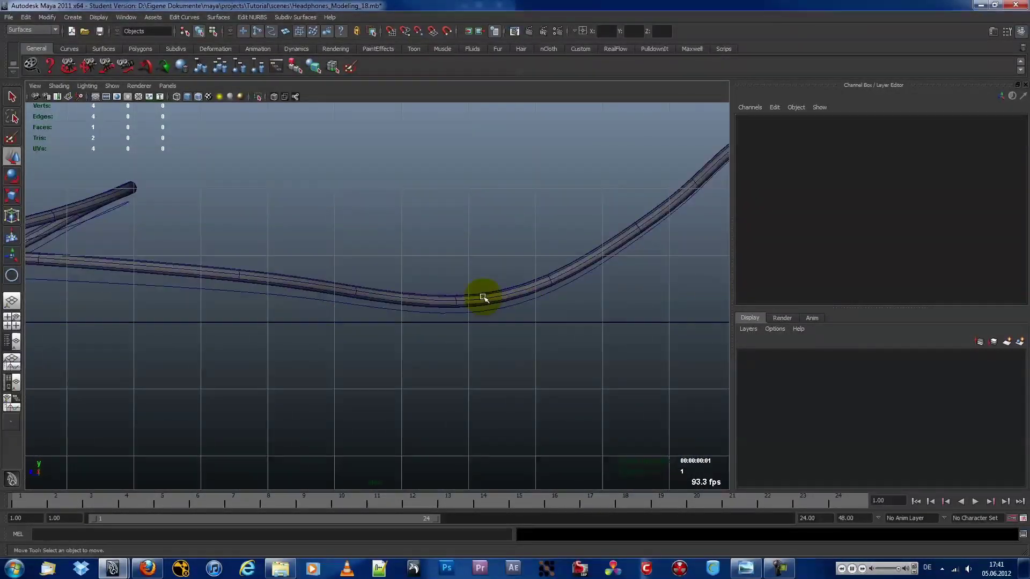
right_drag(437, 299, 402, 297)
drag(416, 300, 469, 368)
mouse_move(556, 248)
alt+mouse_down()
mouse_move(604, 274)
mouse_move(356, 223)
mouse_move(414, 341)
mouse_move(511, 271)
alt+mouse_up()
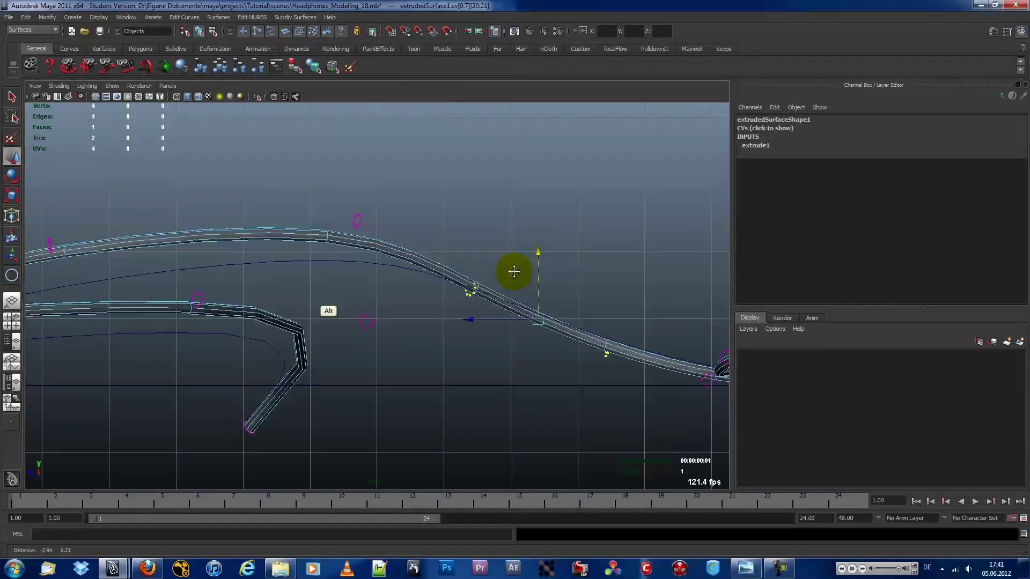
drag(166, 206, 602, 445)
alt+drag(388, 279, 470, 324)
- Orbit and zoom around to check the cable lying on the ground plane
mouse_move(532, 292)
alt+mouse_down()
mouse_move(448, 184)
mouse_move(502, 239)
mouse_move(582, 276)
mouse_move(475, 320)
mouse_move(340, 209)
mouse_move(434, 301)
alt+mouse_up()
click(475, 320)
scroll(524, 290, down, 5)
mouse_move(524, 290)
alt+mouse_down()
mouse_move(526, 311)
mouse_move(283, 299)
mouse_move(260, 242)
alt+mouse_up()
mouse_move(259, 241)
alt+right_down()
mouse_move(276, 284)
mouse_move(345, 287)
alt+right_up()
alt+drag(345, 288, 305, 295)
alt+middle_drag(306, 294, 388, 278)
mouse_move(388, 277)
alt+mouse_down()
mouse_move(554, 269)
mouse_move(430, 252)
mouse_move(449, 317)
mouse_move(490, 329)
mouse_move(547, 321)
mouse_move(502, 313)
alt+mouse_up()
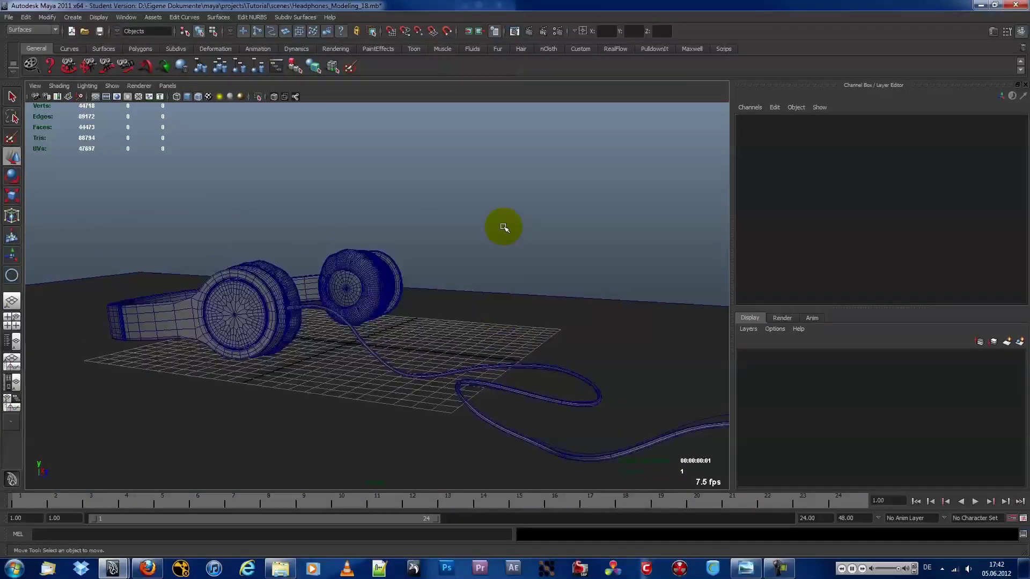